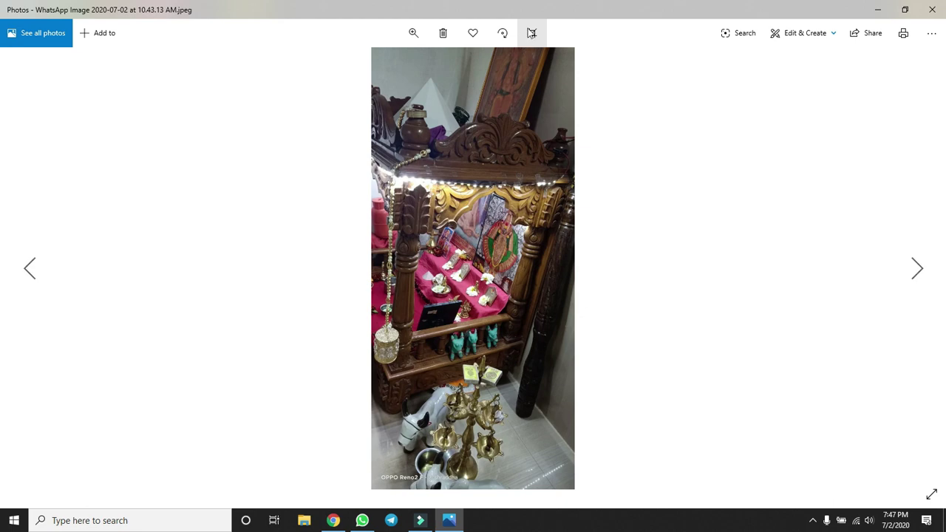
Crop the temple photo to the carved leaf ornament atop the left pillar, about 97 x 177 px, and save over the original
{"action": "left_click", "coordinate": [532, 33]}
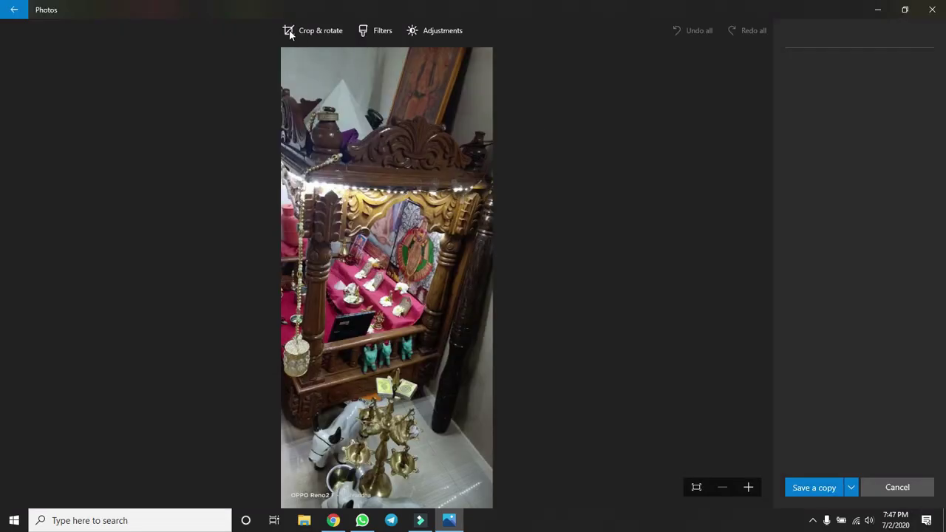
{"action": "left_click", "coordinate": [290, 33]}
{"action": "left_click_drag", "start_coordinate": [390, 70], "coordinate": [394, 207]}
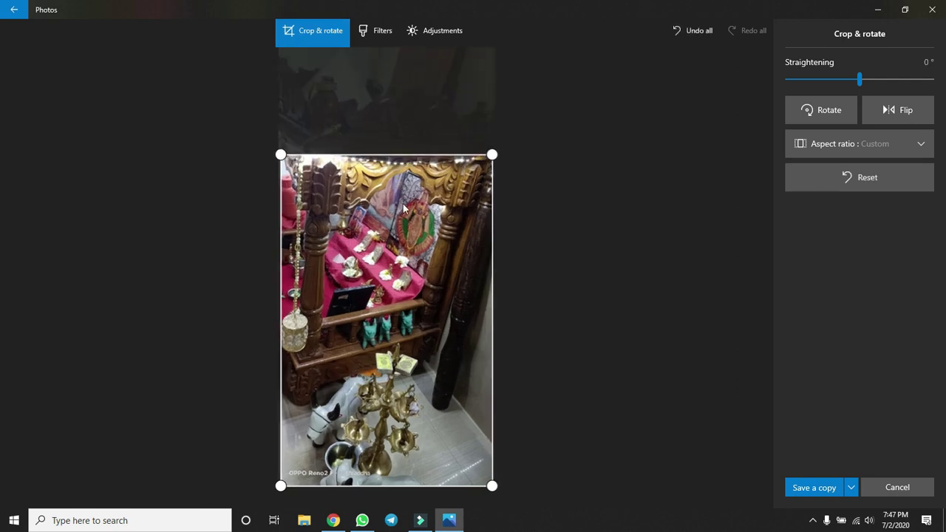
{"action": "left_click_drag", "start_coordinate": [400, 486], "coordinate": [426, 152]}
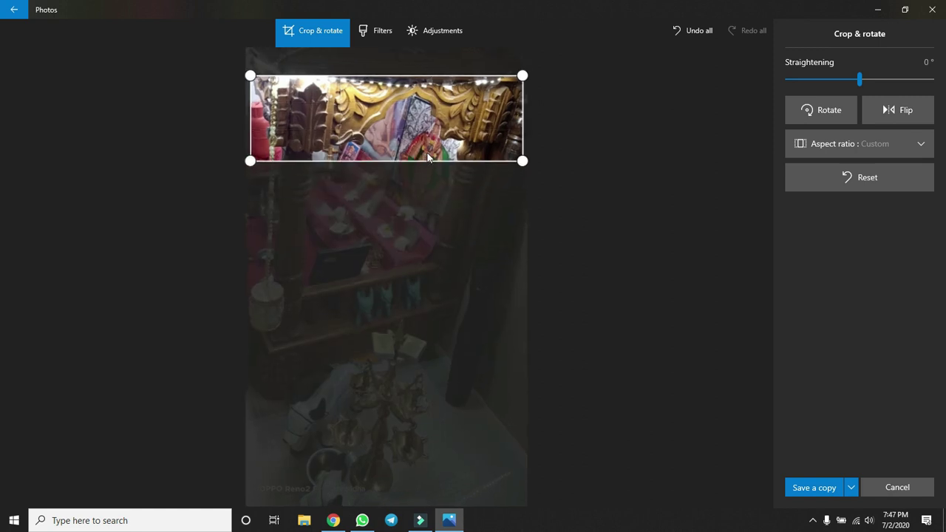
{"action": "left_click_drag", "start_coordinate": [57, 281], "coordinate": [140, 281]}
{"action": "left_click_drag", "start_coordinate": [744, 301], "coordinate": [164, 309]}
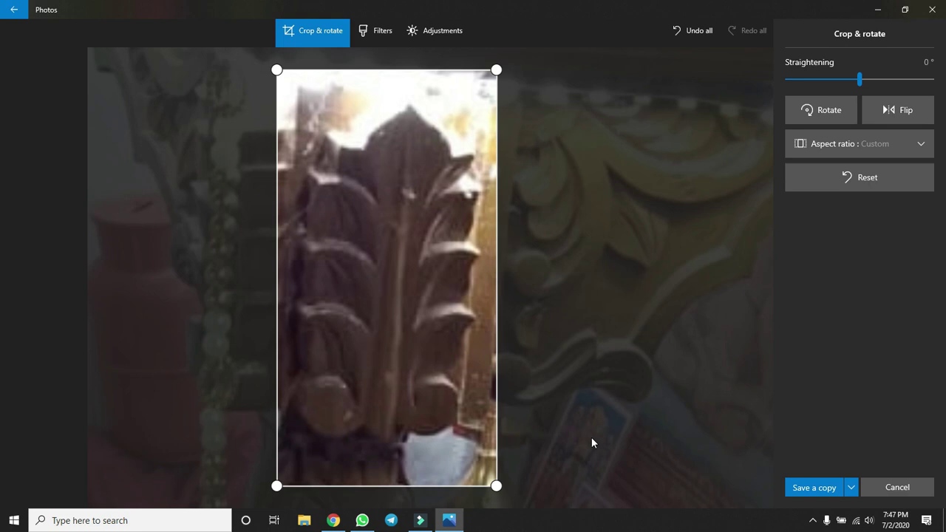
{"action": "left_click_drag", "start_coordinate": [435, 485], "coordinate": [434, 475]}
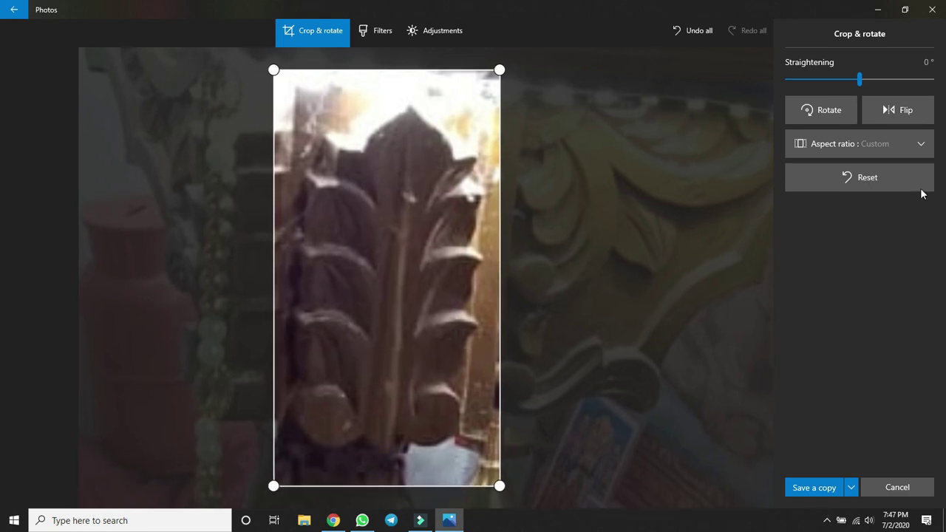
{"action": "left_click", "coordinate": [851, 487]}
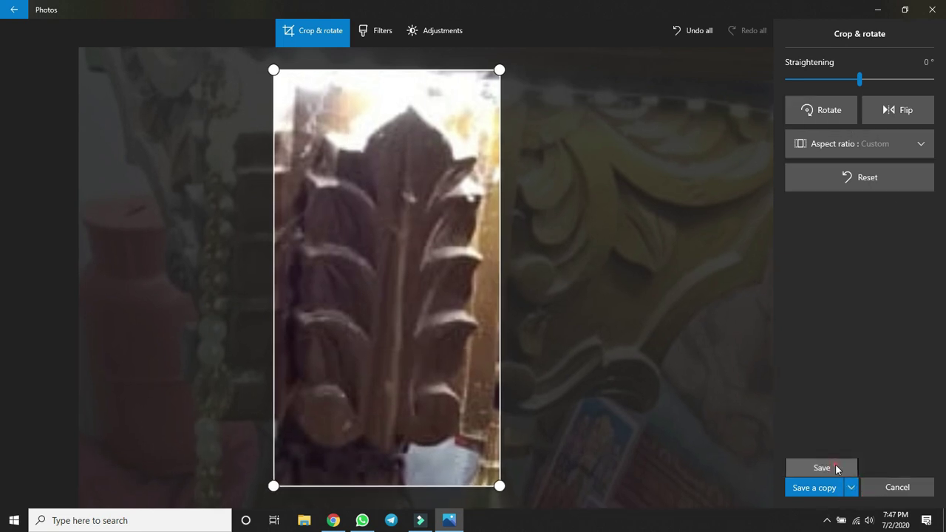
{"action": "left_click", "coordinate": [836, 467]}
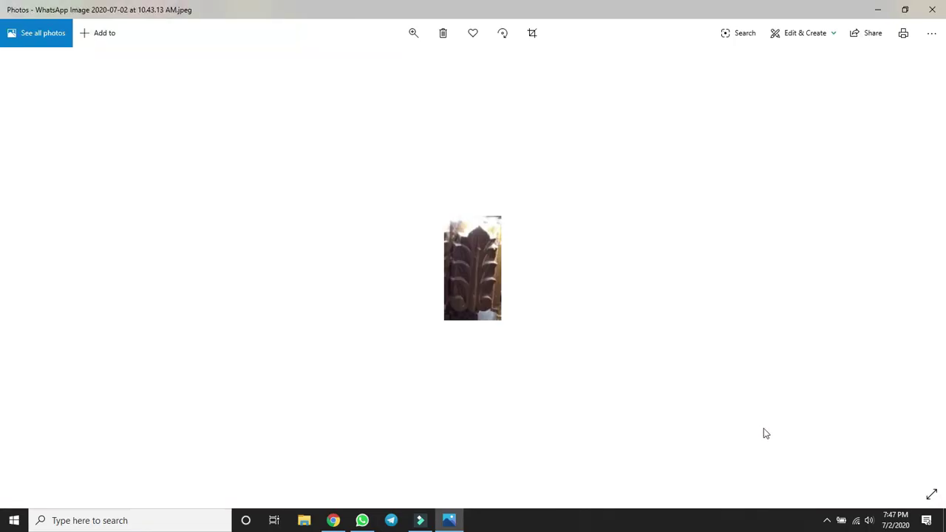
Open the cropped ornament photo in Adobe Photoshop 2020
{"action": "right_click", "coordinate": [474, 270]}
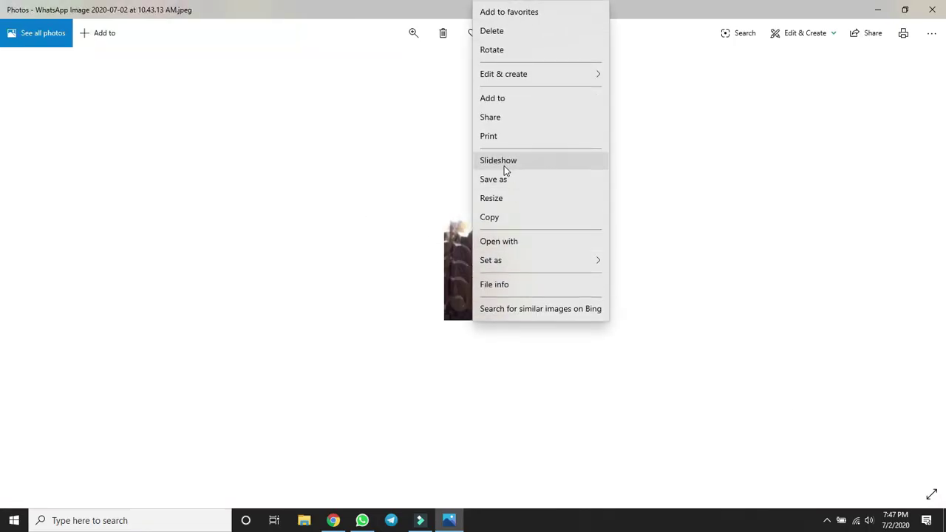
{"action": "left_click", "coordinate": [510, 241]}
{"action": "left_click", "coordinate": [96, 145]}
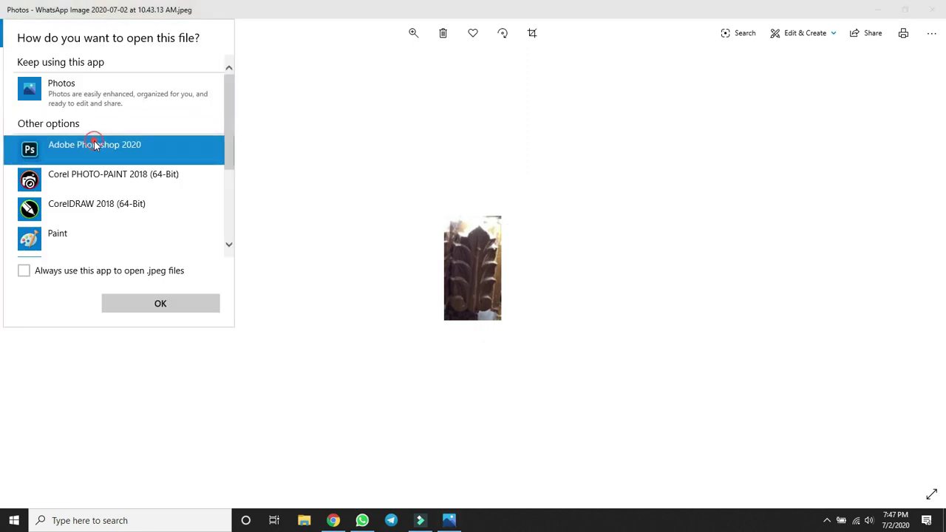
{"action": "left_click", "coordinate": [160, 304]}
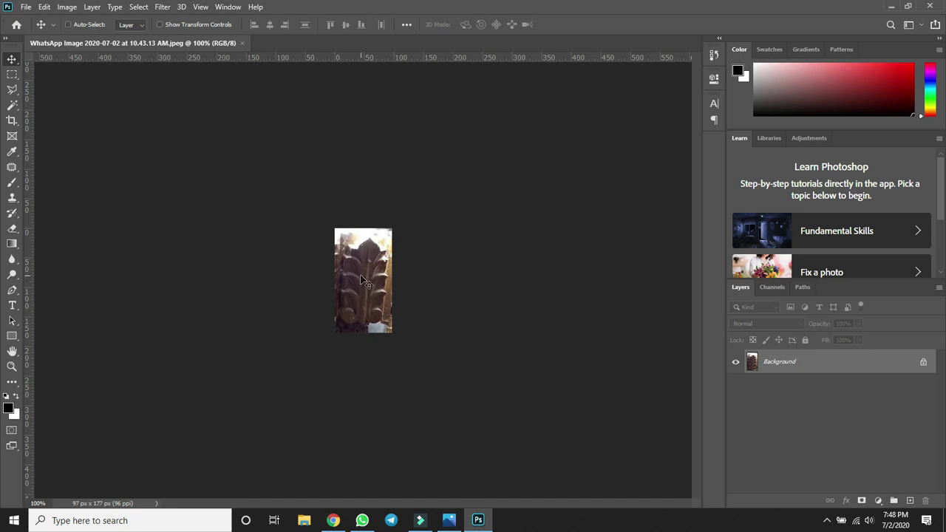
Duplicate the background layer and distort the copy, pulling its lower-right corner outward and its upper-right corner slightly inward
{"action": "key", "text": "ctrl+0"}
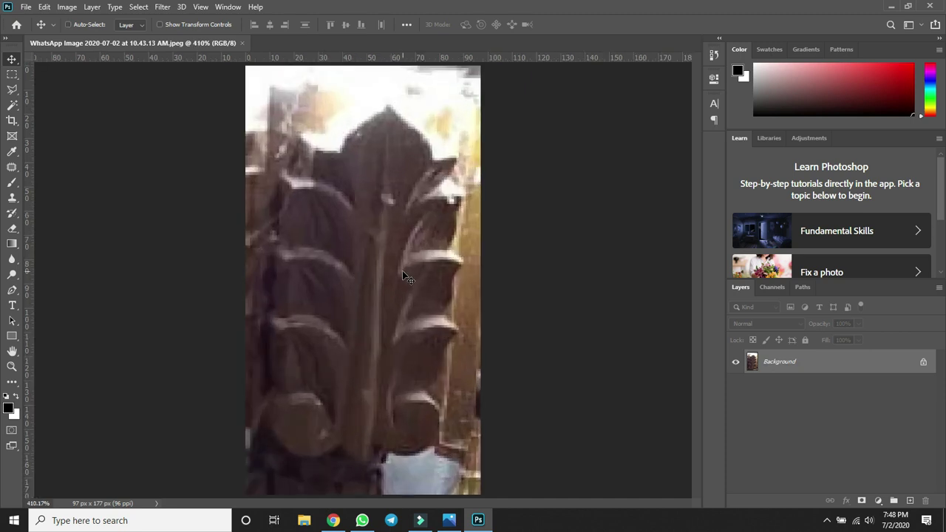
{"action": "key", "text": "ctrl+j"}
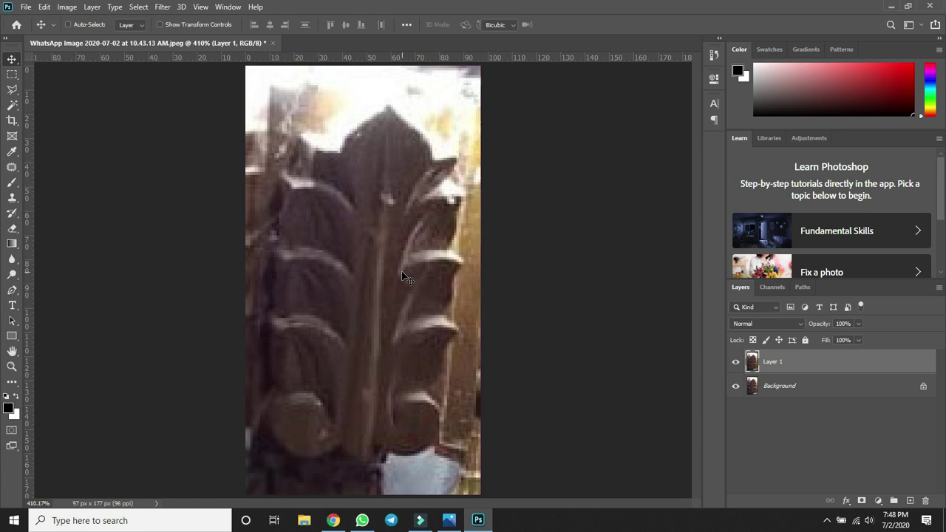
{"action": "key", "text": "ctrl+t"}
{"action": "right_click", "coordinate": [365, 208]}
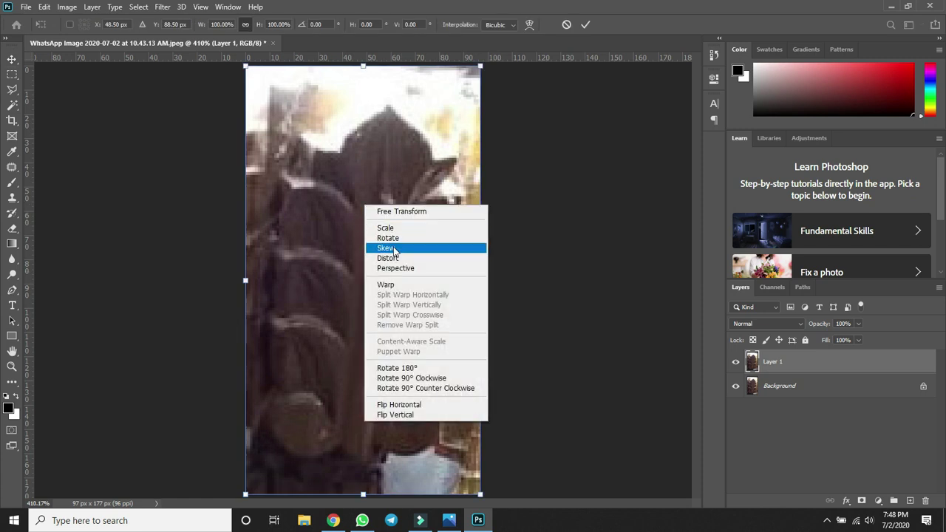
{"action": "left_click", "coordinate": [400, 258]}
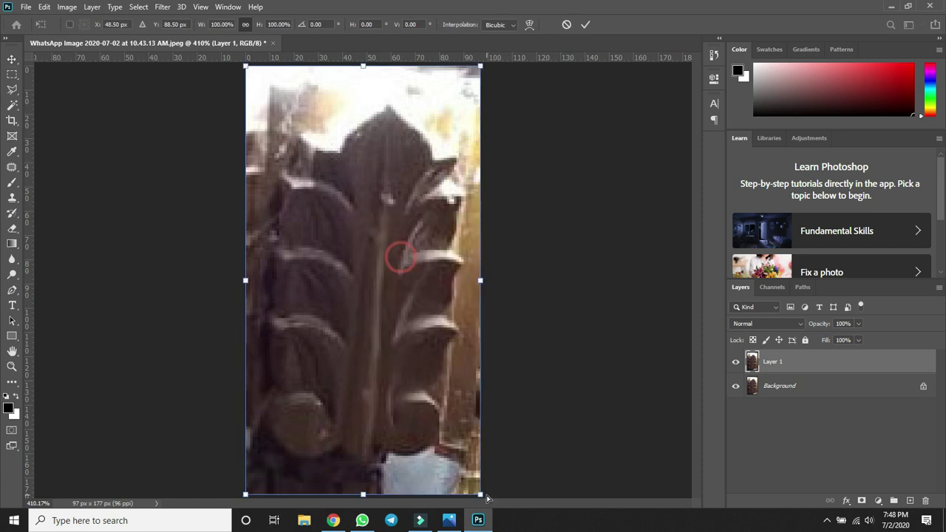
{"action": "left_click_drag", "start_coordinate": [481, 499], "coordinate": [512, 507]}
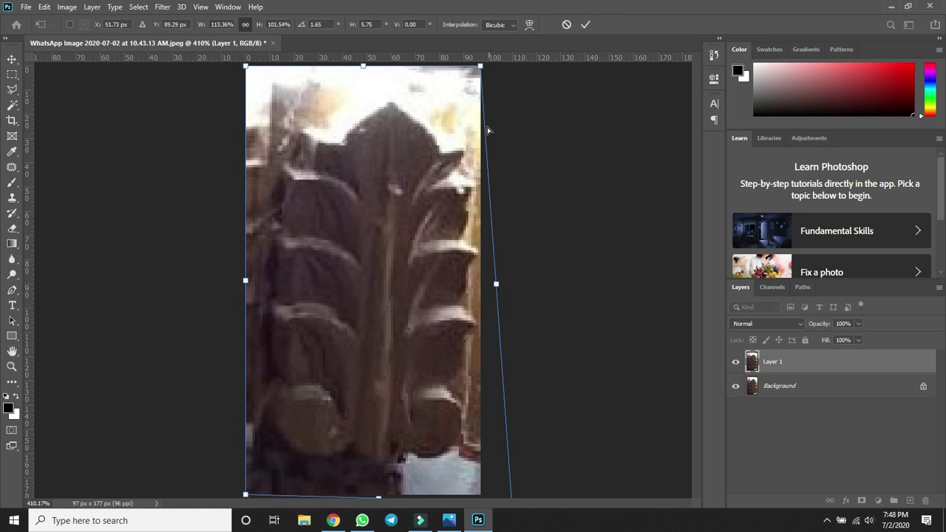
{"action": "left_click_drag", "start_coordinate": [480, 68], "coordinate": [464, 68]}
{"action": "key", "text": "Return"}
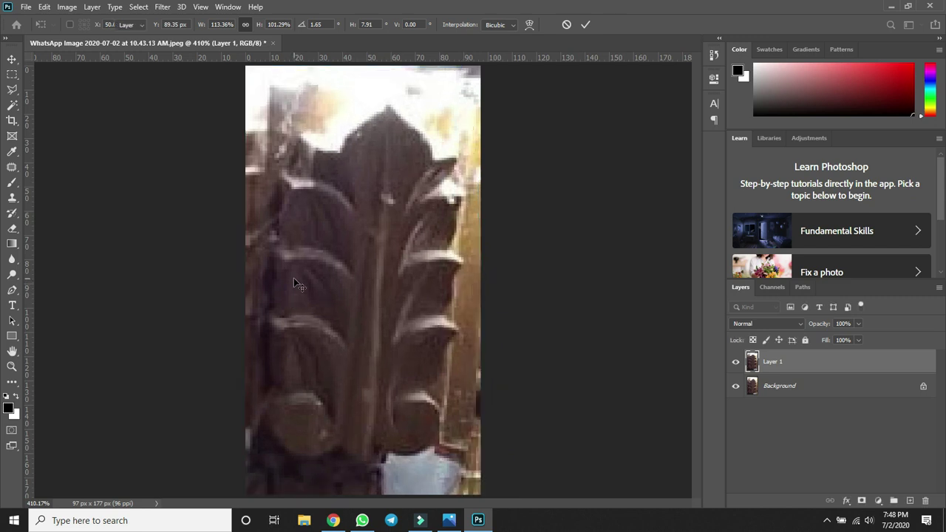
Distort Layer 1 again by pulling its upper-left corner outward and stretching its lower edge downward, and nudge it slightly right
{"action": "scroll", "coordinate": [294, 318], "scroll_direction": "down", "scroll_amount": 3, "text": "alt"}
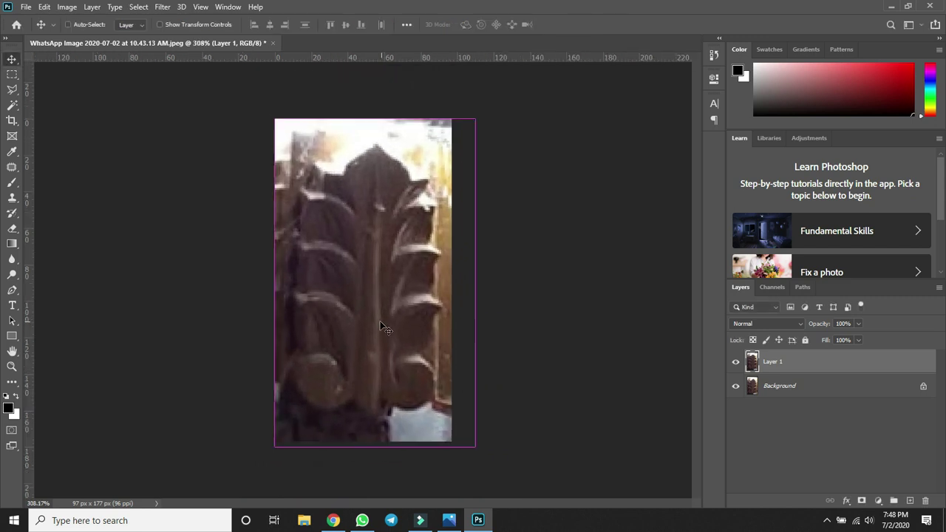
{"action": "key", "text": "ctrl+t"}
{"action": "right_click", "coordinate": [369, 284]}
{"action": "left_click", "coordinate": [406, 328]}
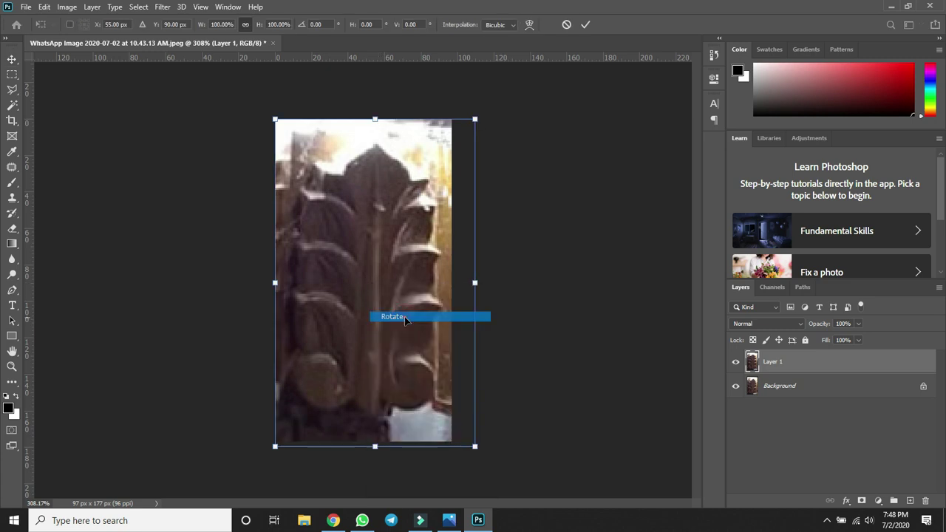
{"action": "right_click", "coordinate": [302, 142]}
{"action": "left_click", "coordinate": [329, 209]}
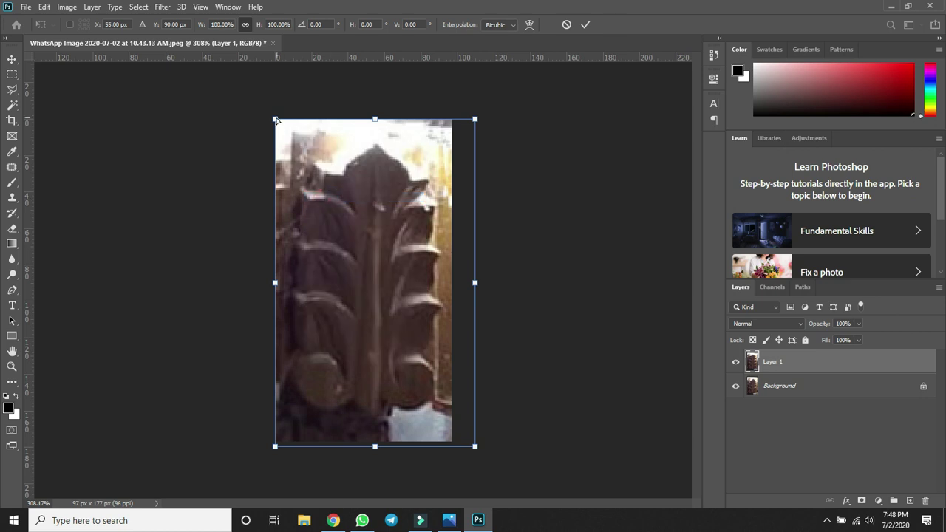
{"action": "left_click_drag", "start_coordinate": [275, 120], "coordinate": [260, 120]}
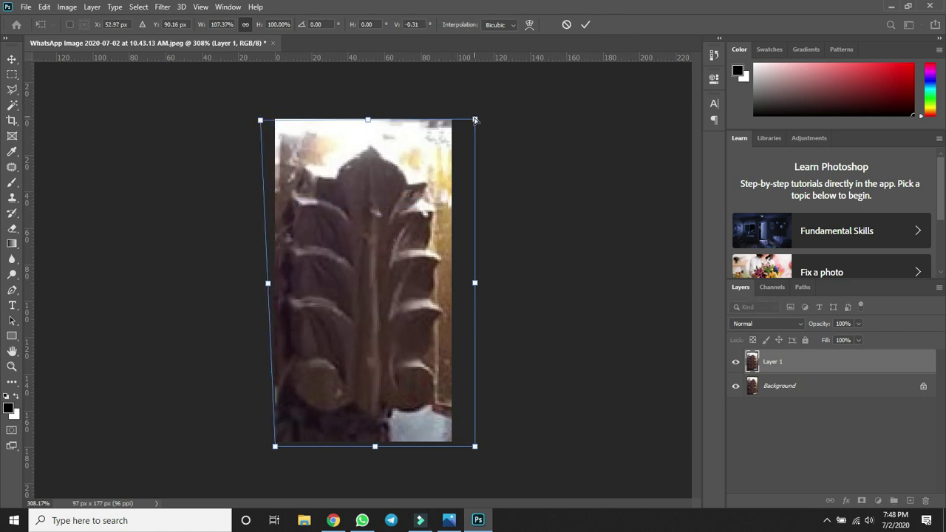
{"action": "left_click_drag", "start_coordinate": [475, 120], "coordinate": [475, 117]}
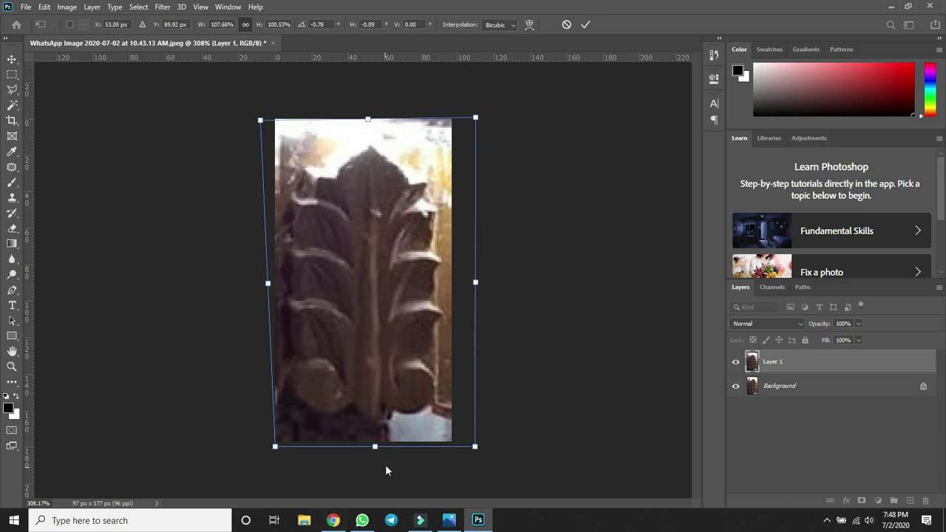
{"action": "left_click_drag", "start_coordinate": [375, 447], "coordinate": [376, 458]}
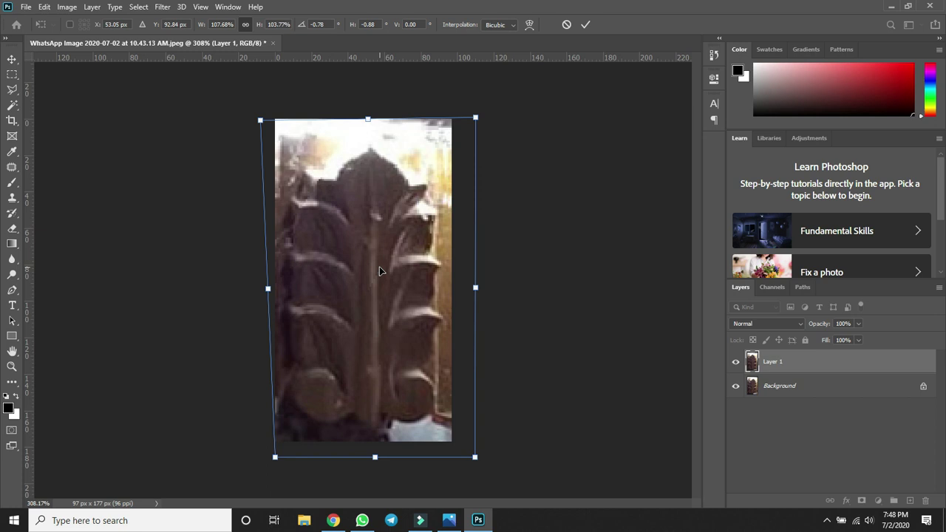
{"action": "key", "text": "Return"}
{"action": "key", "text": "Right"}
{"action": "key", "text": "Right"}
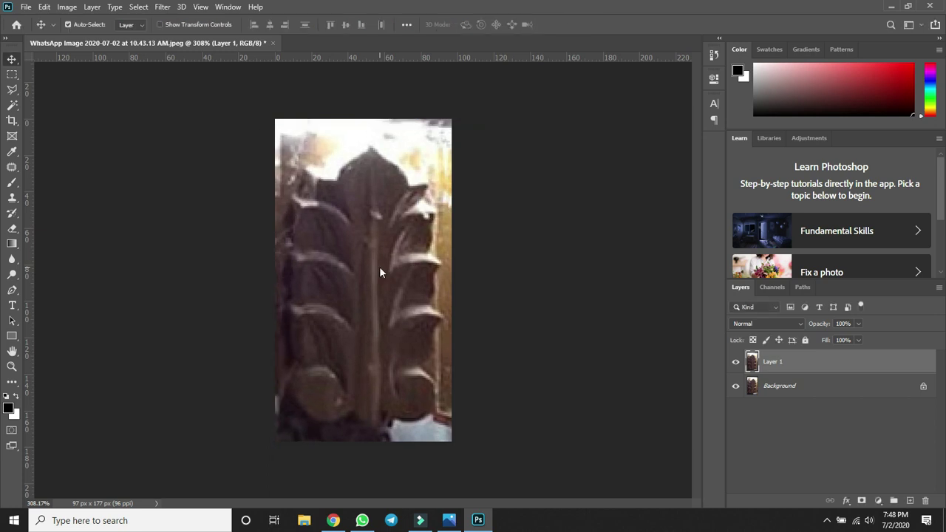
Crop the canvas to about 97 x 166 px by trimming the upper and lower edges around the ornament
{"action": "left_click", "coordinate": [12, 120]}
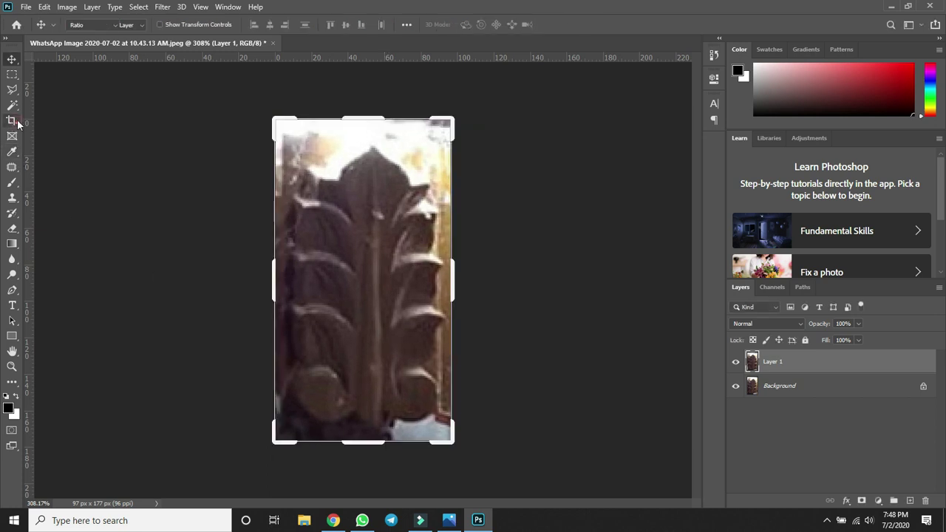
{"action": "left_click_drag", "start_coordinate": [367, 118], "coordinate": [367, 126]}
{"action": "left_click_drag", "start_coordinate": [371, 443], "coordinate": [369, 436]}
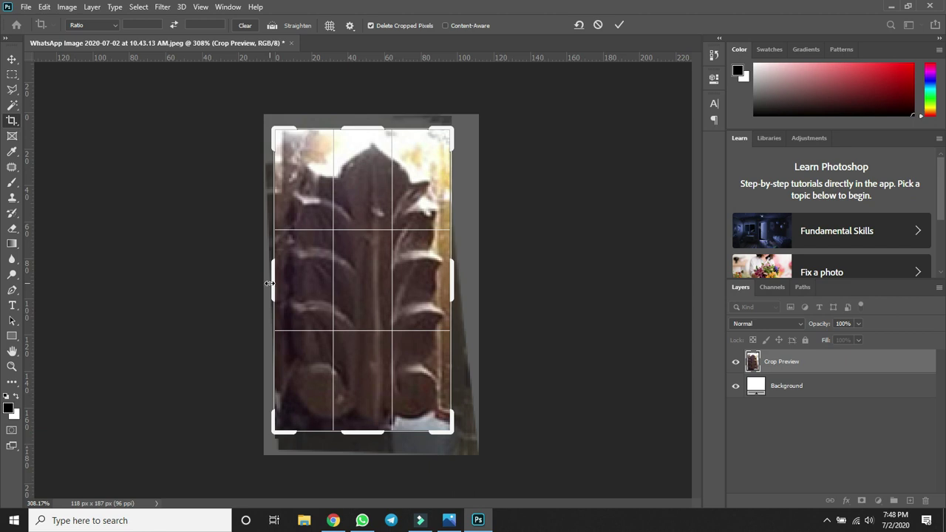
{"action": "key", "text": "Return"}
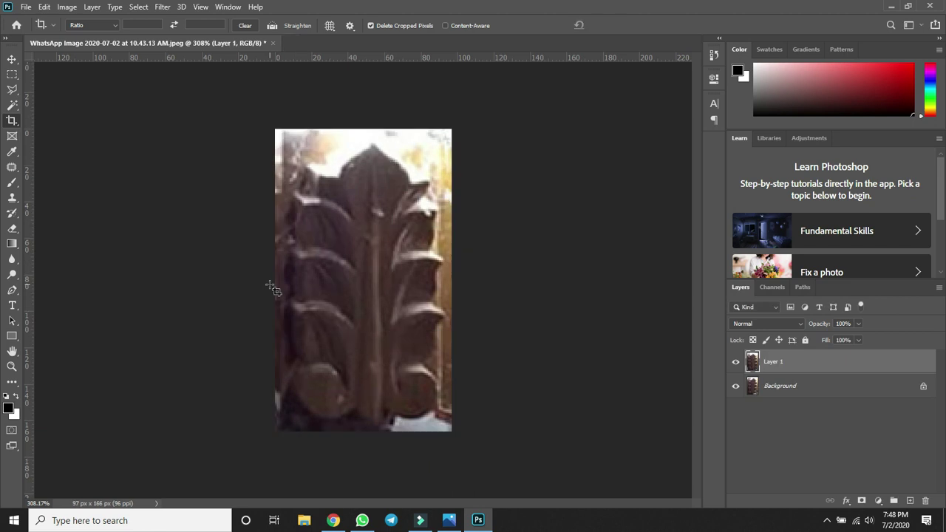
{"action": "left_click", "coordinate": [11, 59]}
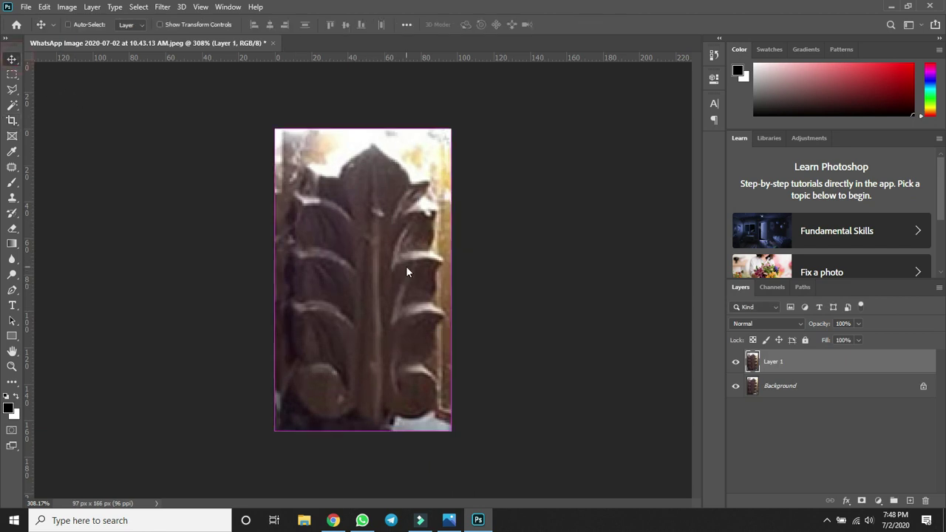
Save the straightened ornament image to the Desktop as a JPEG named 10, accepting the JPEG options
{"action": "key", "text": "shift+ctrl+s"}
{"action": "left_click", "coordinate": [179, 238]}
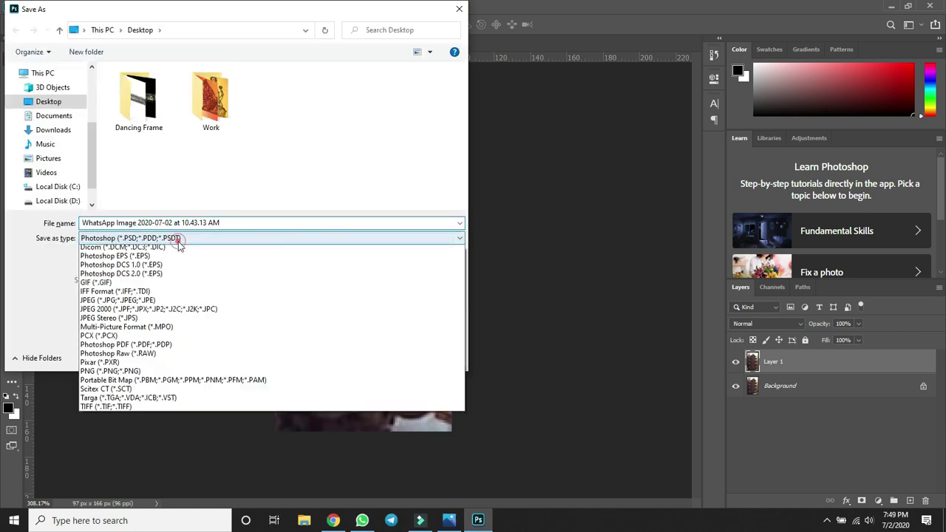
{"action": "left_click", "coordinate": [122, 330]}
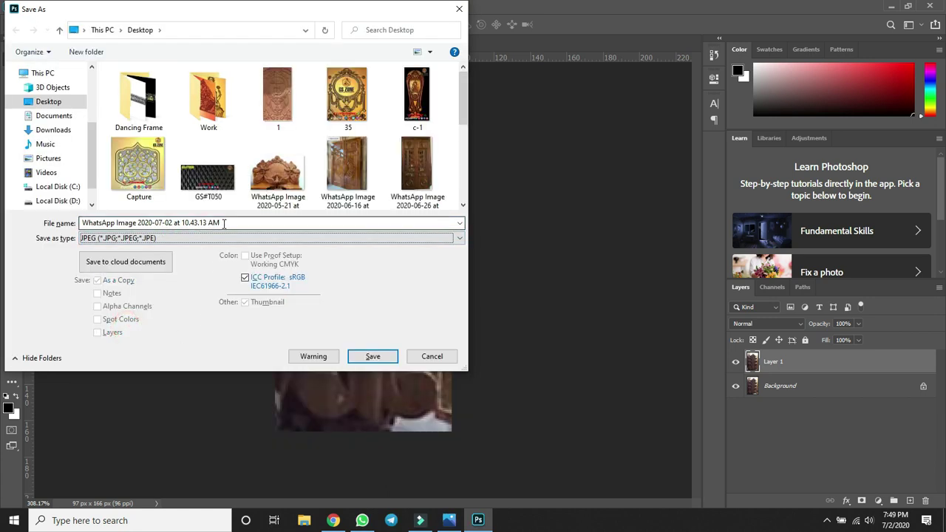
{"action": "left_click", "coordinate": [227, 223]}
{"action": "type", "text": "10"}
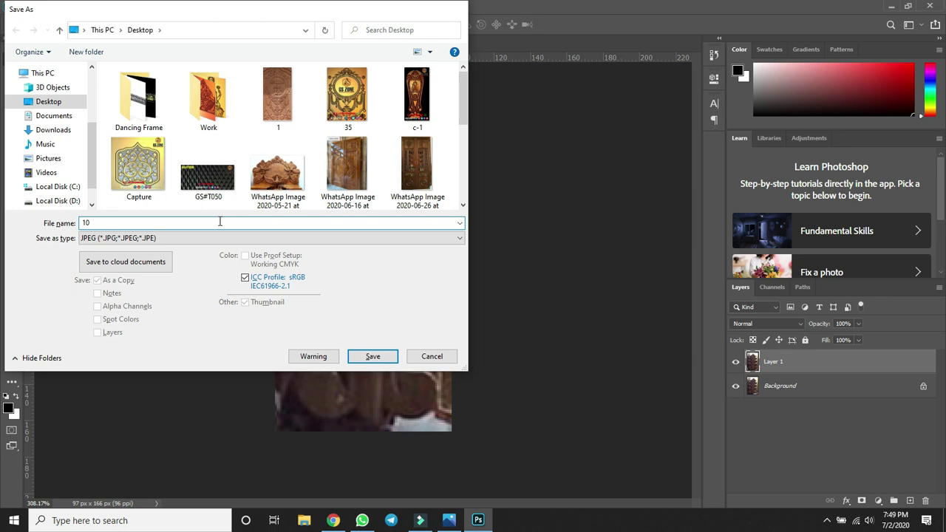
{"action": "key", "text": "Return"}
{"action": "left_click", "coordinate": [543, 121]}
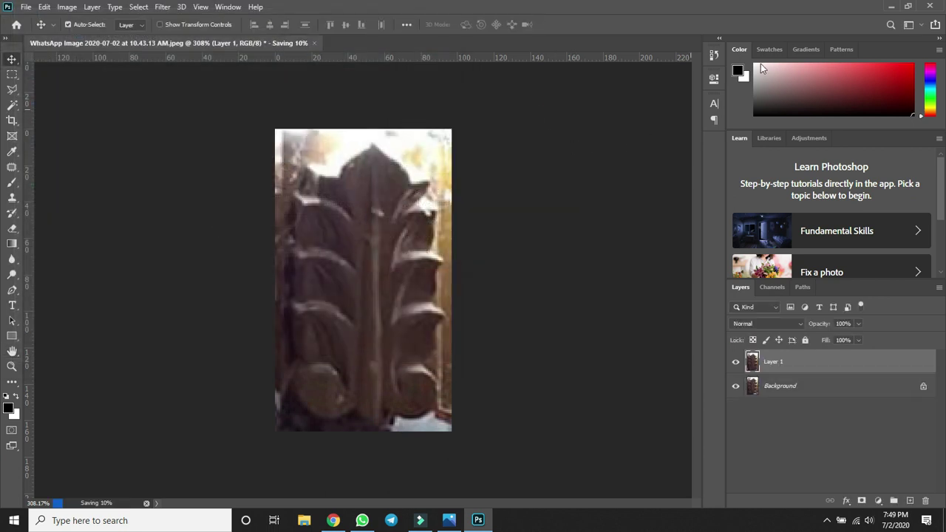
Close Photoshop and the source photo, and check the saved 10.jpg in the photo viewer before closing it
{"action": "left_click", "coordinate": [930, 6]}
{"action": "left_click", "coordinate": [480, 209]}
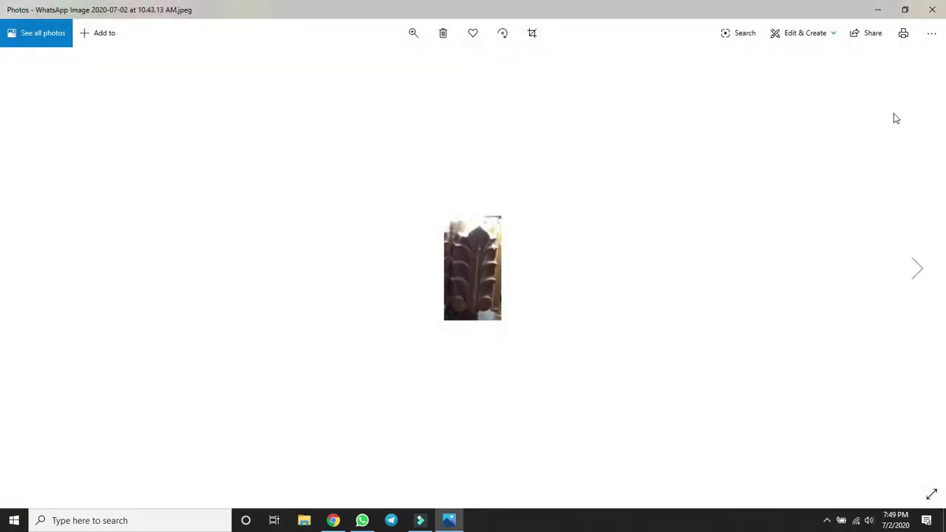
{"action": "left_click", "coordinate": [932, 9]}
{"action": "double_click", "coordinate": [249, 129]}
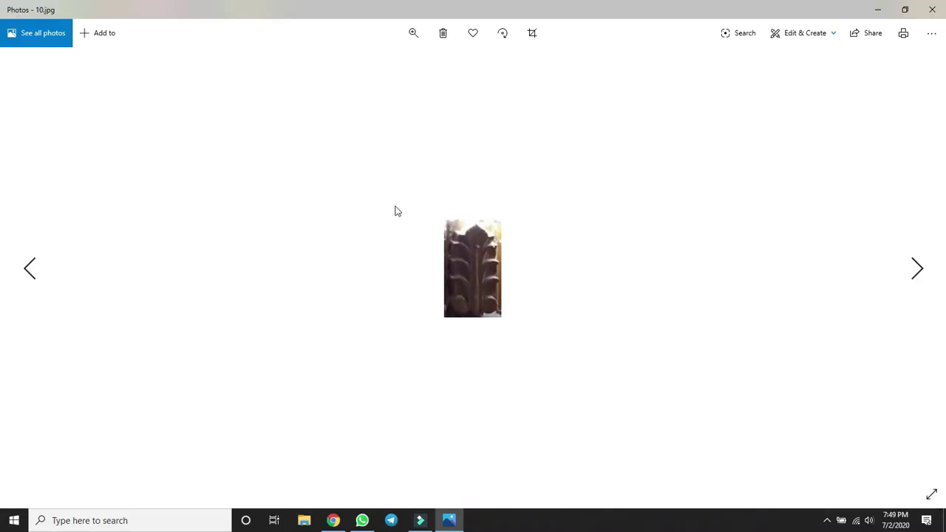
{"action": "left_click", "coordinate": [936, 9]}
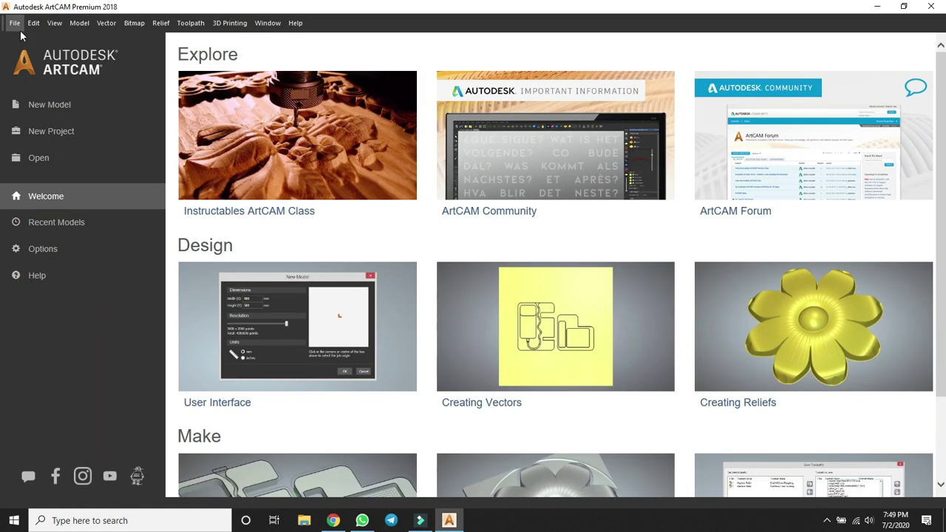
Start a new model in inches with a width of 2.5 and a height of 5.5
{"action": "left_click", "coordinate": [14, 23]}
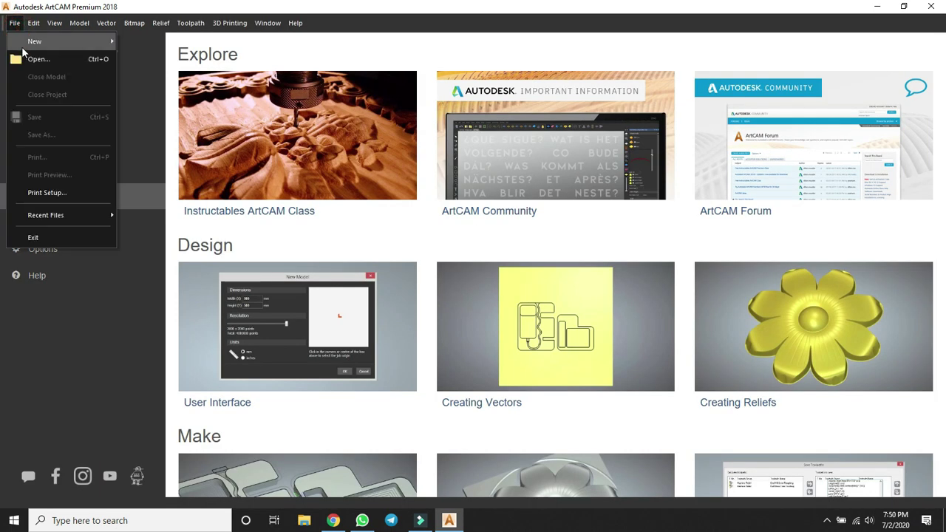
{"action": "mouse_move", "coordinate": [81, 38]}
{"action": "left_click", "coordinate": [150, 42]}
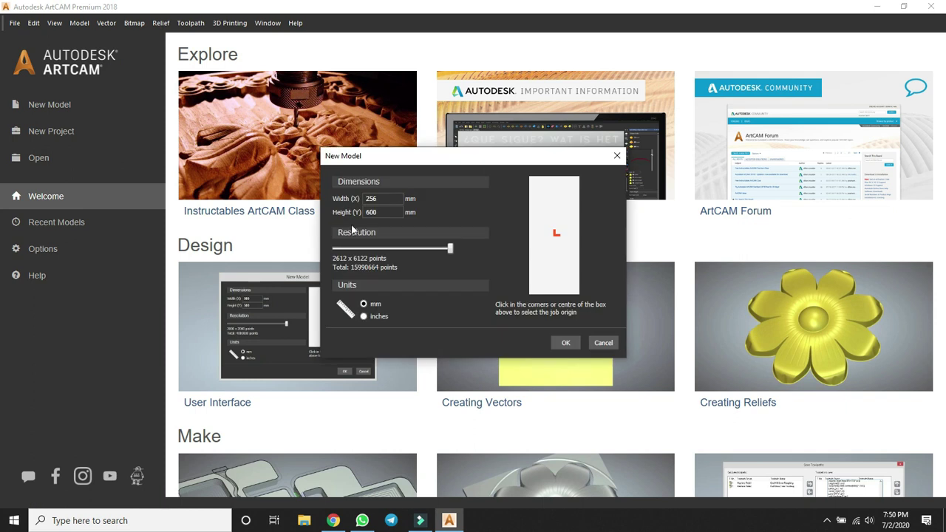
{"action": "left_click", "coordinate": [363, 317]}
{"action": "double_click", "coordinate": [399, 199]}
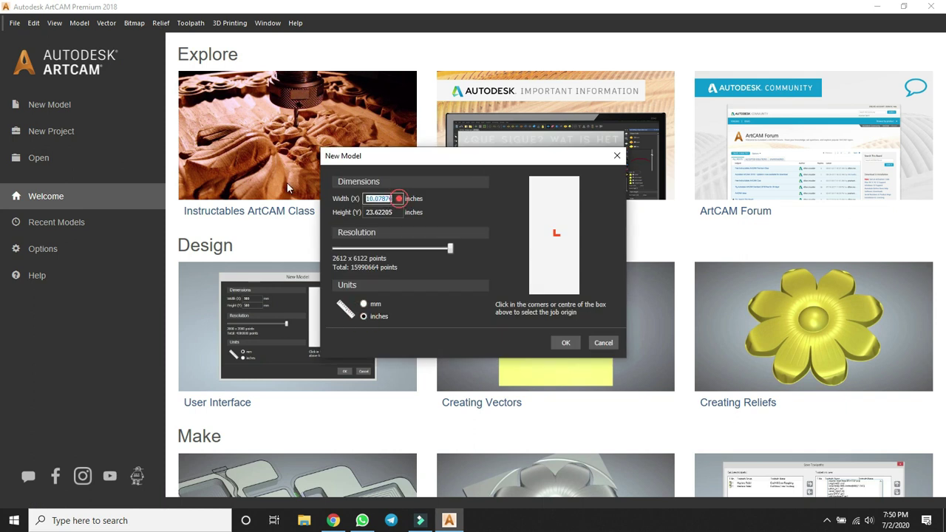
{"action": "type", "text": "2.5"}
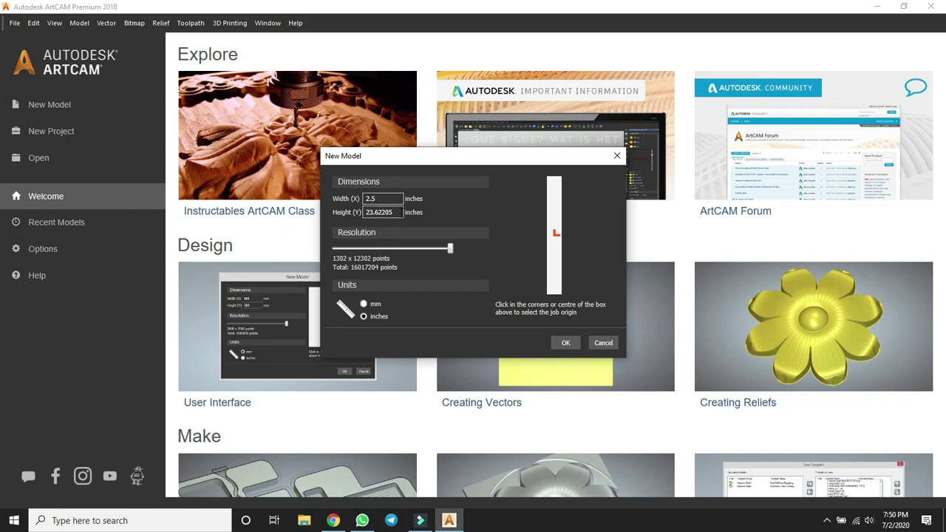
{"action": "double_click", "coordinate": [400, 212]}
{"action": "type", "text": "5.5"}
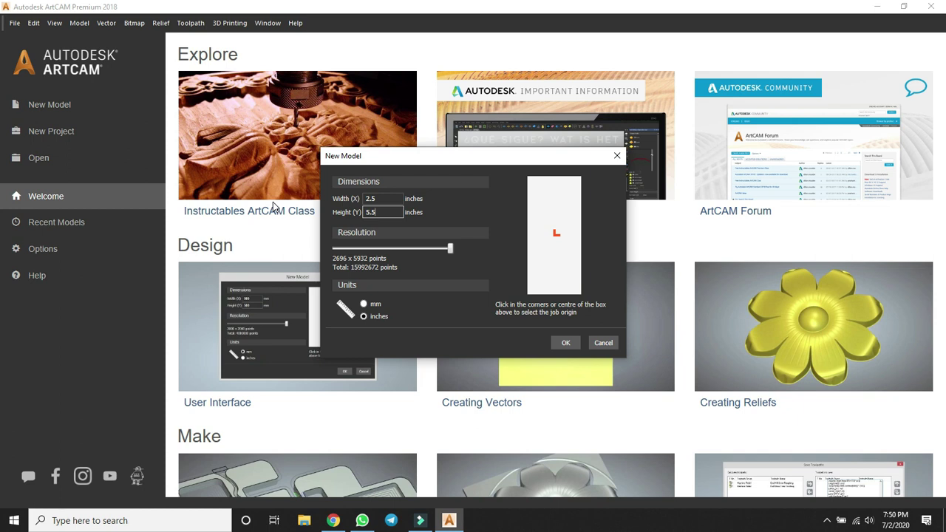
Change the new model's size to 3 inches wide by 6 inches high and create it
{"action": "key", "text": "BackSpace"}
{"action": "key", "text": "BackSpace"}
{"action": "key", "text": "BackSpace"}
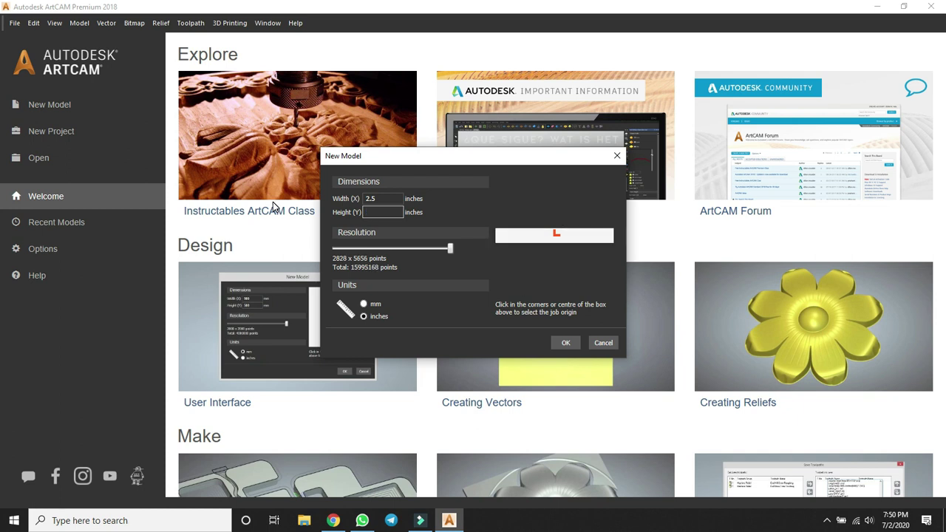
{"action": "type", "text": "6"}
{"action": "key", "text": "shift+Tab"}
{"action": "type", "text": "3"}
{"action": "left_click", "coordinate": [565, 343]}
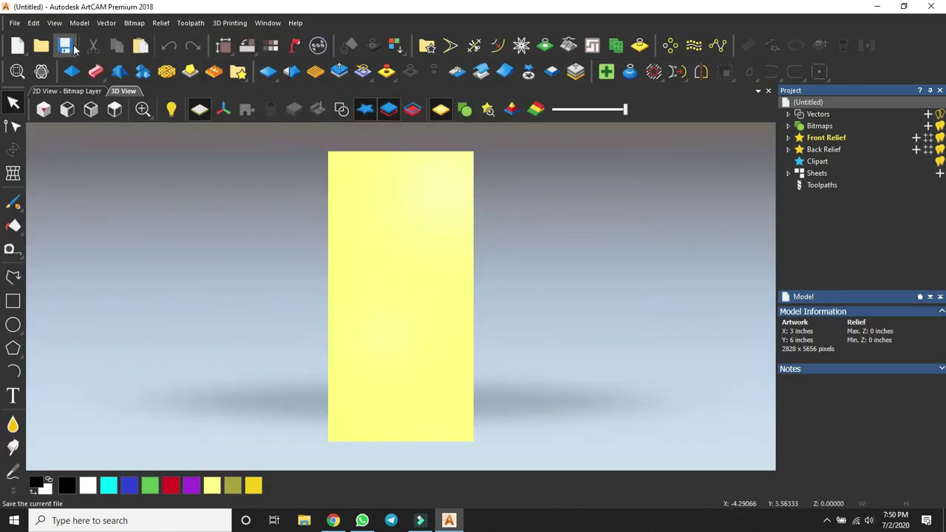
Import the ornament image 10 from the Desktop as a relief with a Z range of 0 to 1 inch
{"action": "left_click", "coordinate": [161, 23]}
{"action": "mouse_move", "coordinate": [169, 39]}
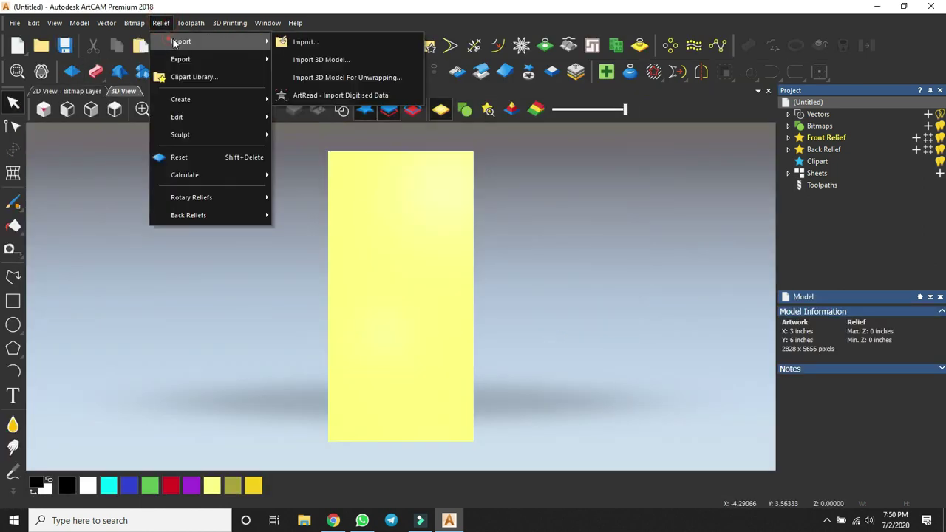
{"action": "left_click", "coordinate": [309, 41]}
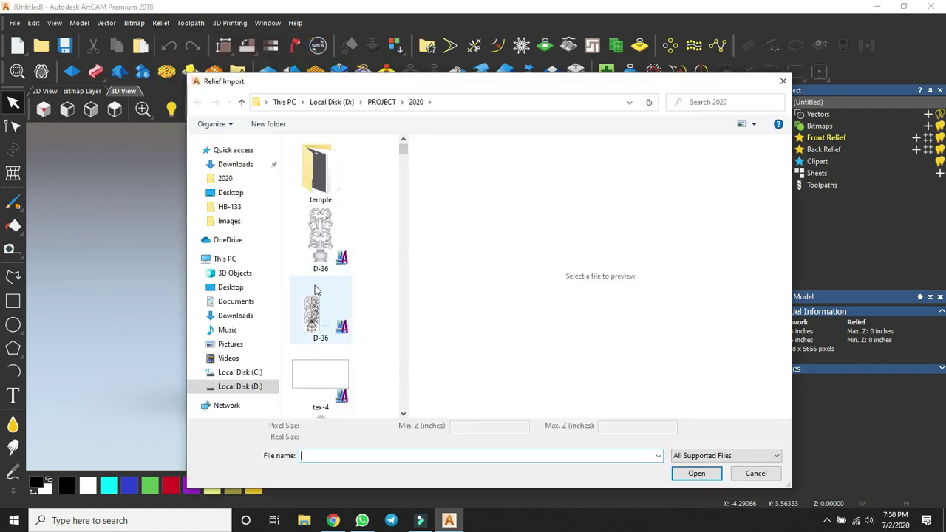
{"action": "left_click", "coordinate": [230, 288]}
{"action": "scroll", "coordinate": [350, 286], "scroll_direction": "down", "scroll_amount": 3}
{"action": "scroll", "coordinate": [350, 286], "scroll_direction": "down", "scroll_amount": 10}
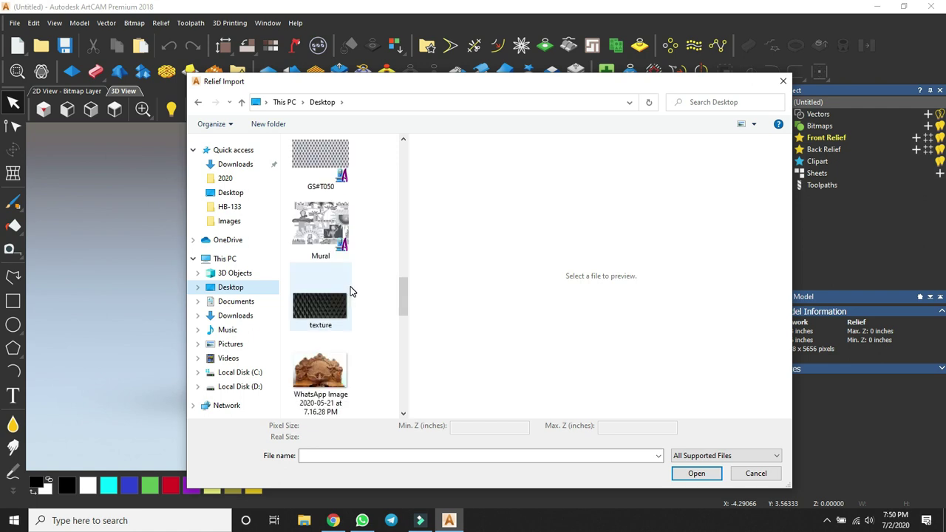
{"action": "scroll", "coordinate": [350, 293], "scroll_direction": "down", "scroll_amount": 5}
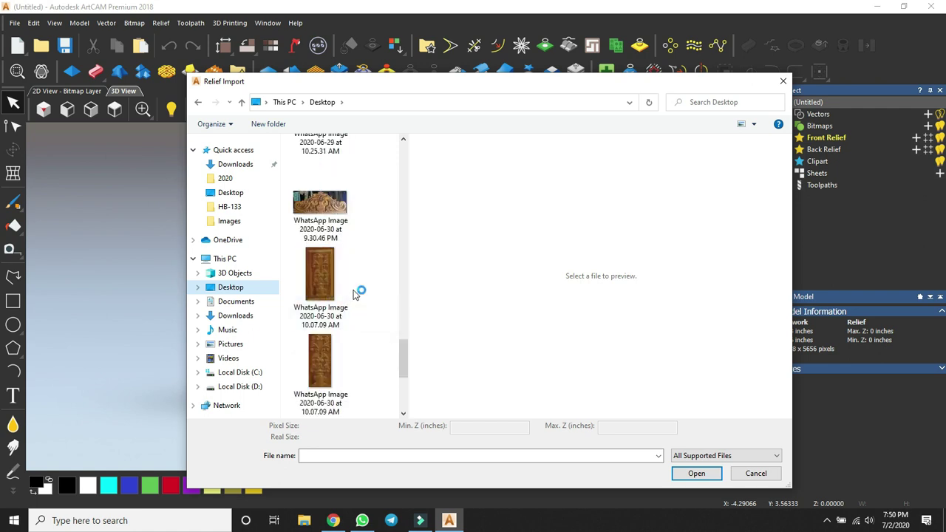
{"action": "scroll", "coordinate": [349, 296], "scroll_direction": "up", "scroll_amount": 6}
{"action": "scroll", "coordinate": [350, 296], "scroll_direction": "up", "scroll_amount": 10}
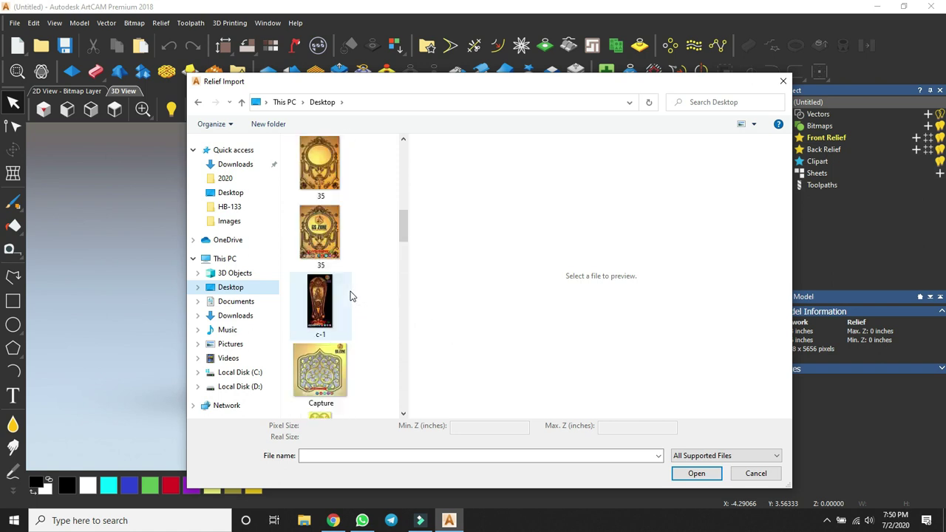
{"action": "scroll", "coordinate": [351, 295], "scroll_direction": "up", "scroll_amount": 3}
{"action": "left_click", "coordinate": [332, 292]}
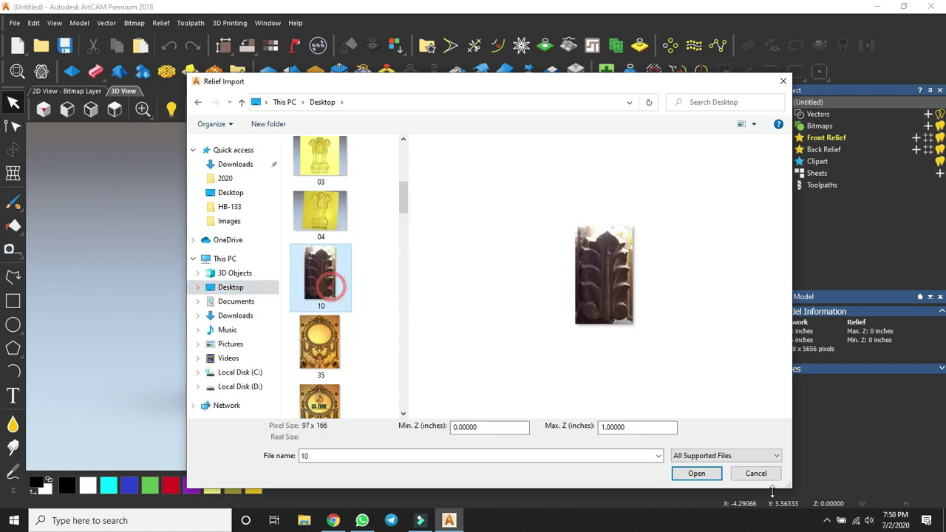
{"action": "left_click", "coordinate": [696, 473]}
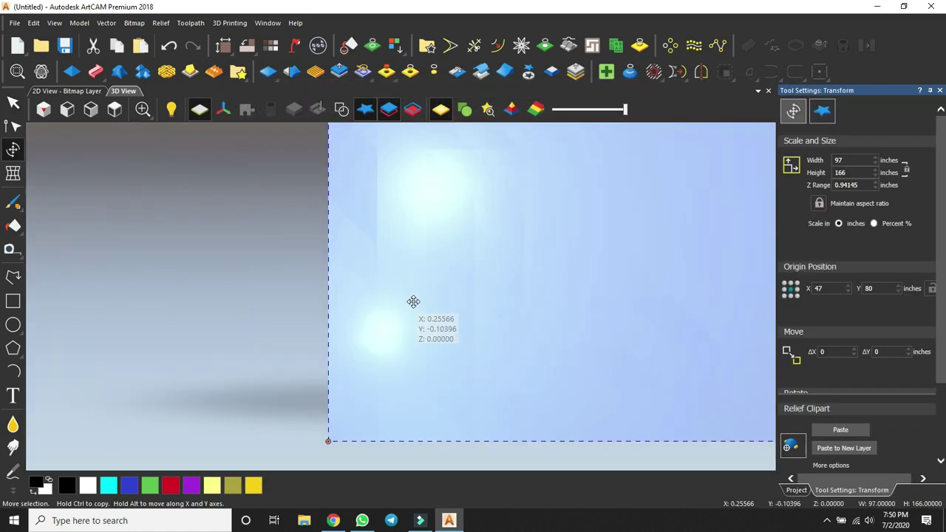
Scale the imported relief to a height of 6 inches, unlock its aspect ratio and set its width to 3.5 inches
{"action": "double_click", "coordinate": [843, 172]}
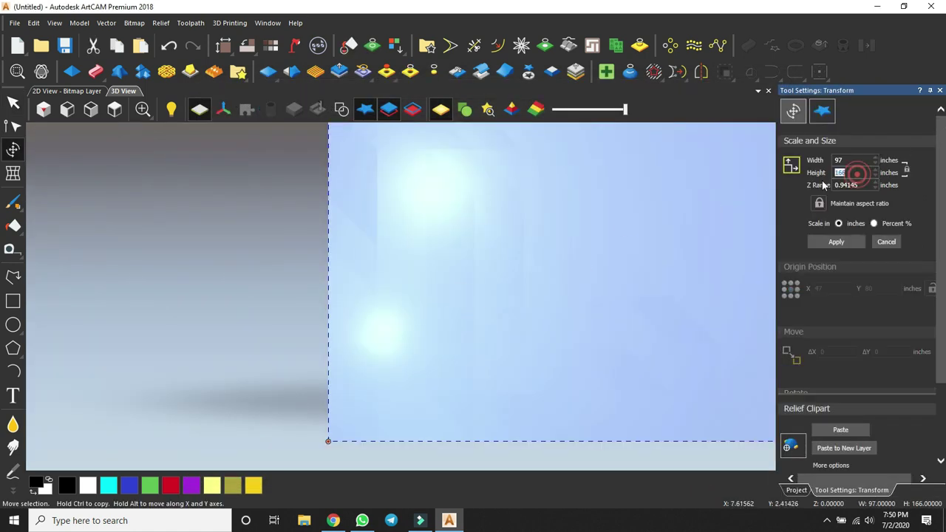
{"action": "type", "text": "6"}
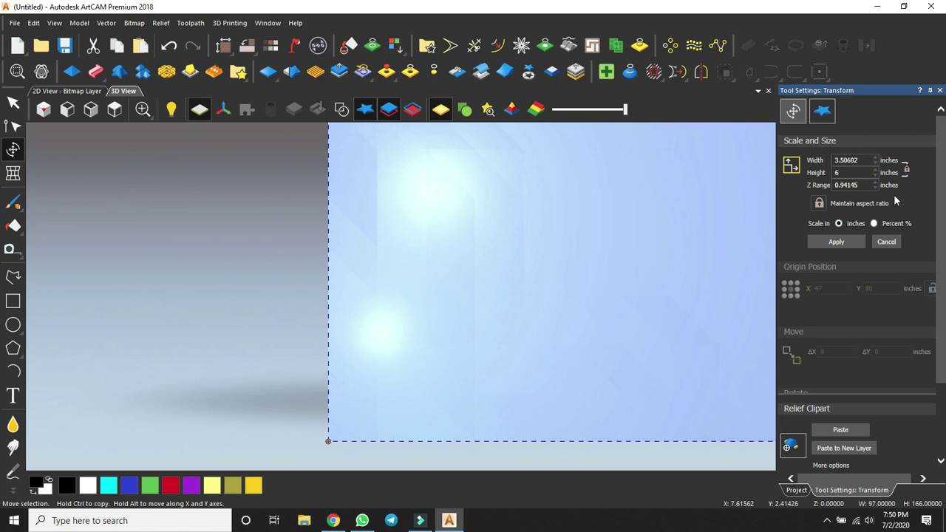
{"action": "key", "text": "Return"}
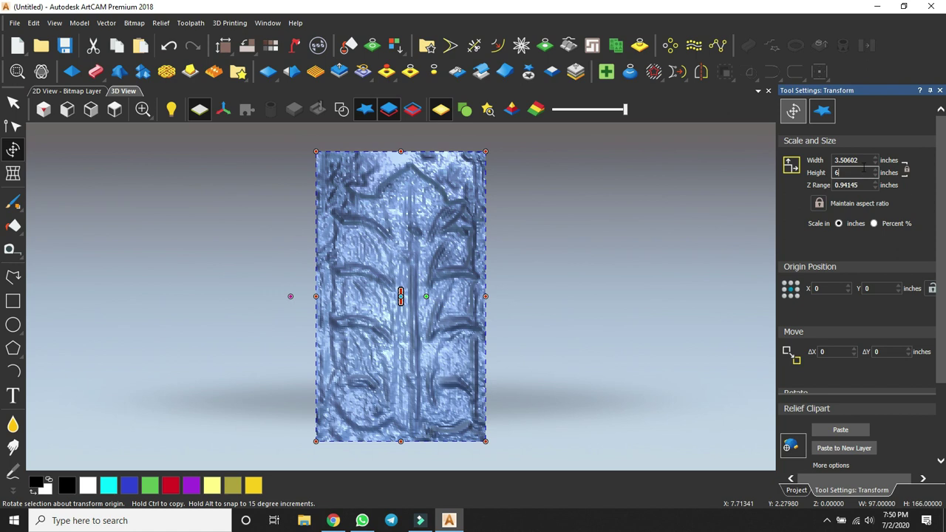
{"action": "left_click", "coordinate": [819, 204]}
{"action": "double_click", "coordinate": [864, 159]}
{"action": "type", "text": "3.5"}
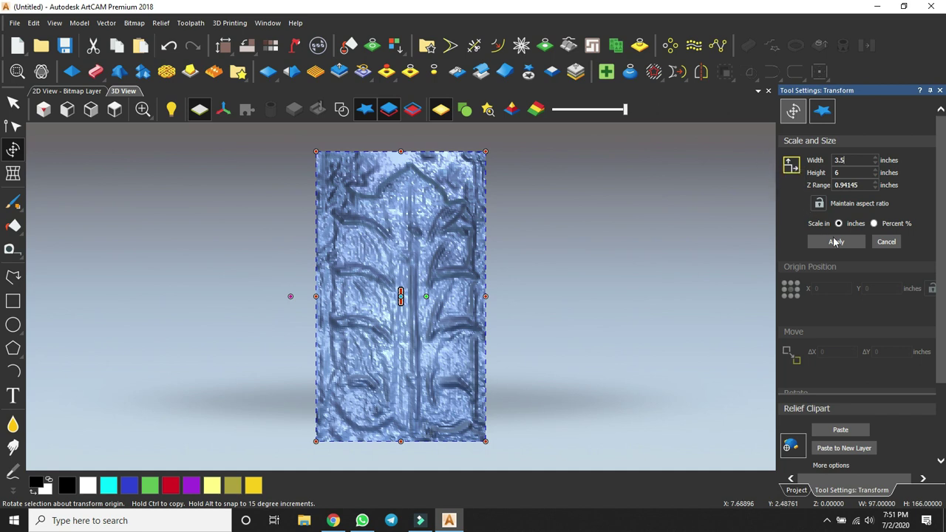
{"action": "left_click", "coordinate": [834, 243]}
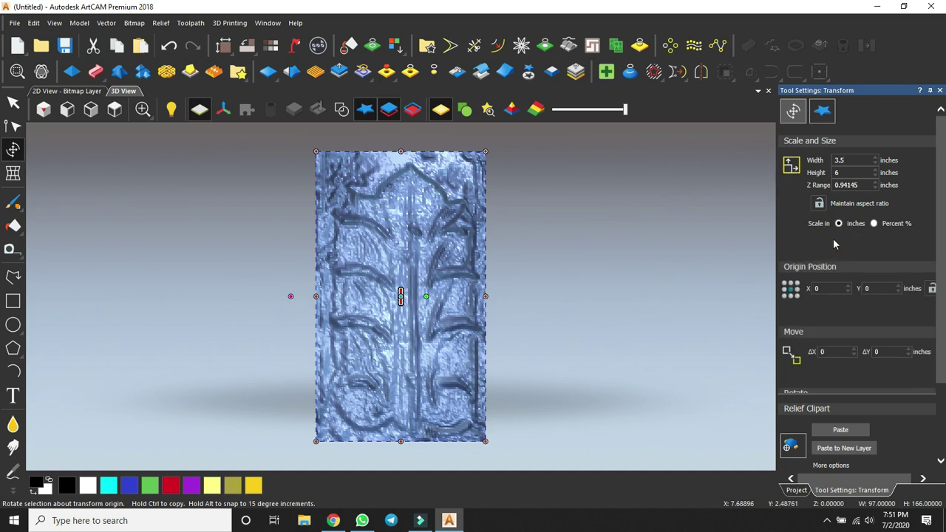
Draw a vertical polyline about 6.67 inches long through the middle of the relief and centre it in the model
{"action": "left_click", "coordinate": [11, 278]}
{"action": "left_click", "coordinate": [405, 141]}
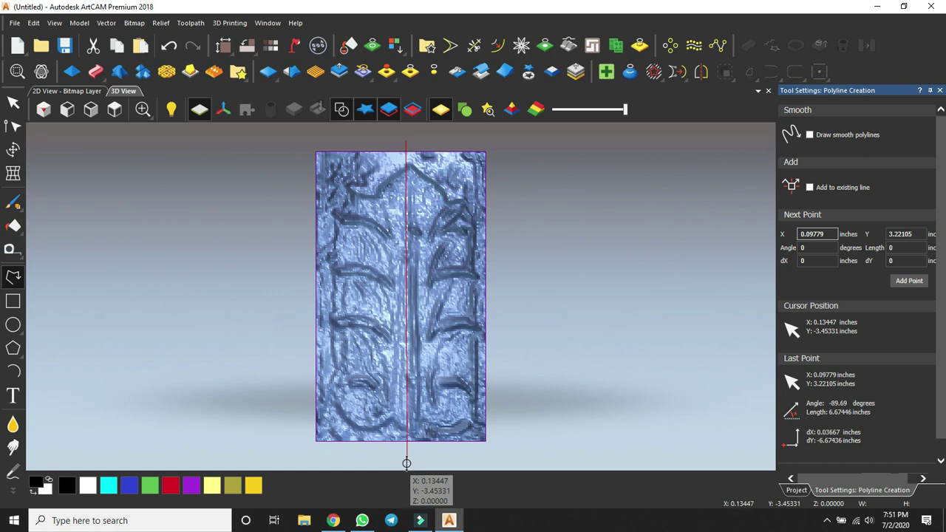
{"action": "left_click", "coordinate": [405, 463]}
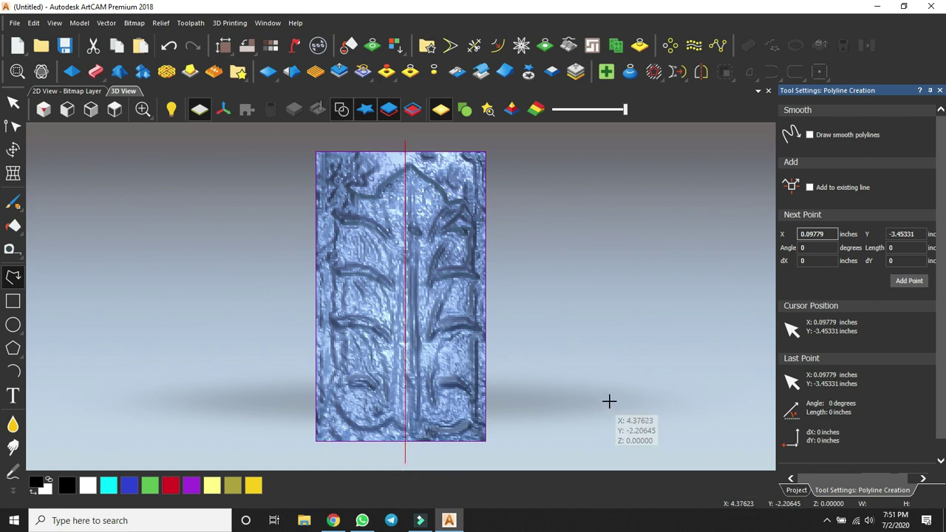
{"action": "key", "text": "Escape"}
{"action": "key", "text": "Escape"}
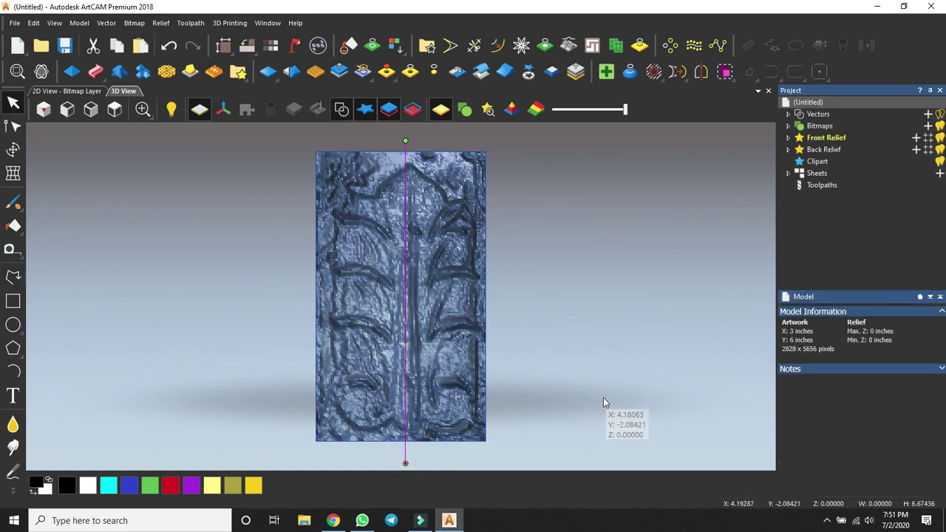
{"action": "left_click", "coordinate": [550, 335]}
Select the relief in the 2D view, set its width to 3 inches and check it against the centre line in 3D
{"action": "left_click", "coordinate": [436, 311]}
{"action": "left_click", "coordinate": [65, 92]}
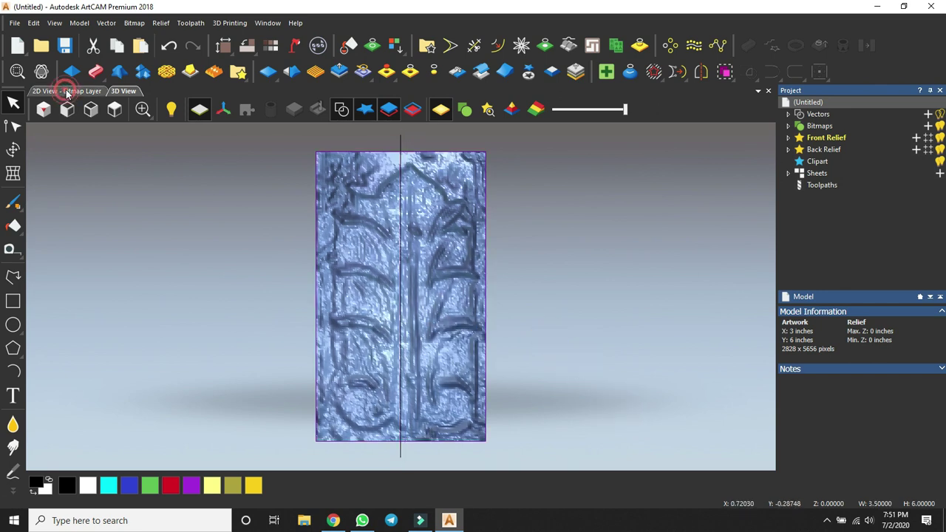
{"action": "left_click", "coordinate": [12, 150]}
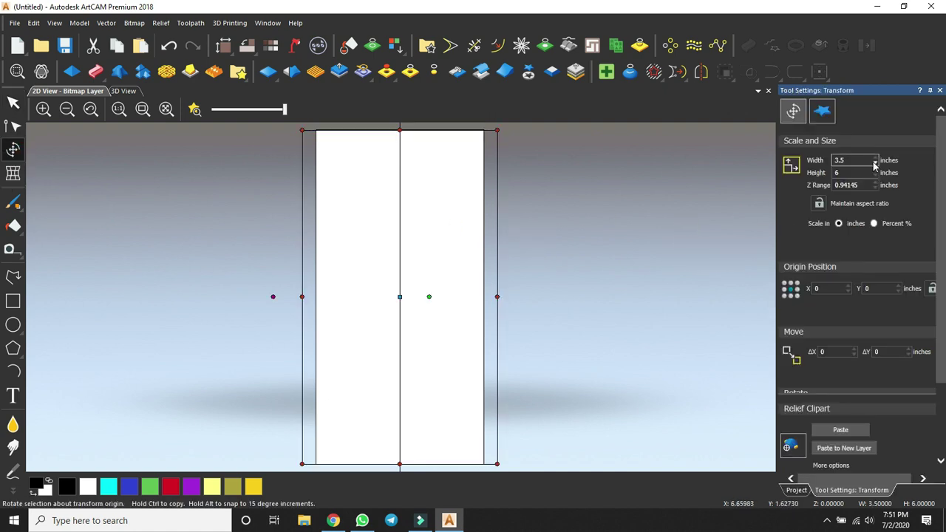
{"action": "double_click", "coordinate": [840, 159]}
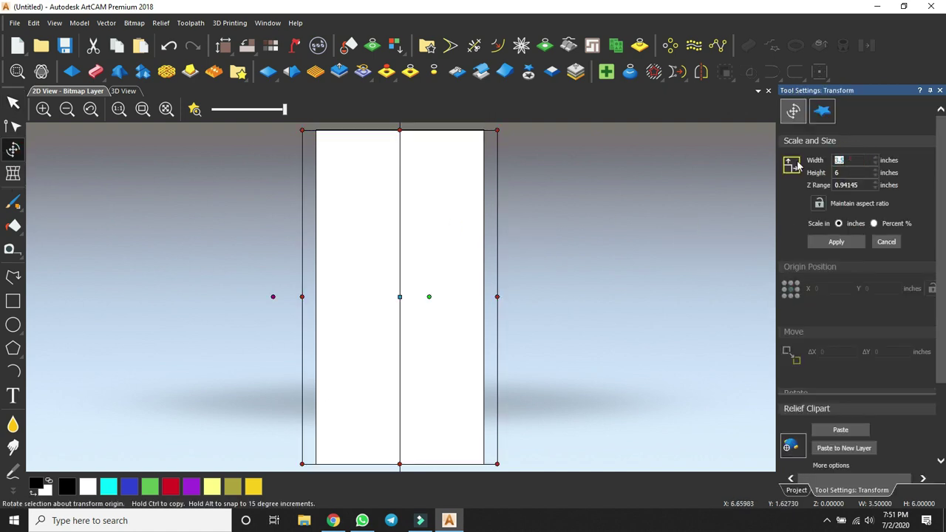
{"action": "left_click", "coordinate": [837, 242]}
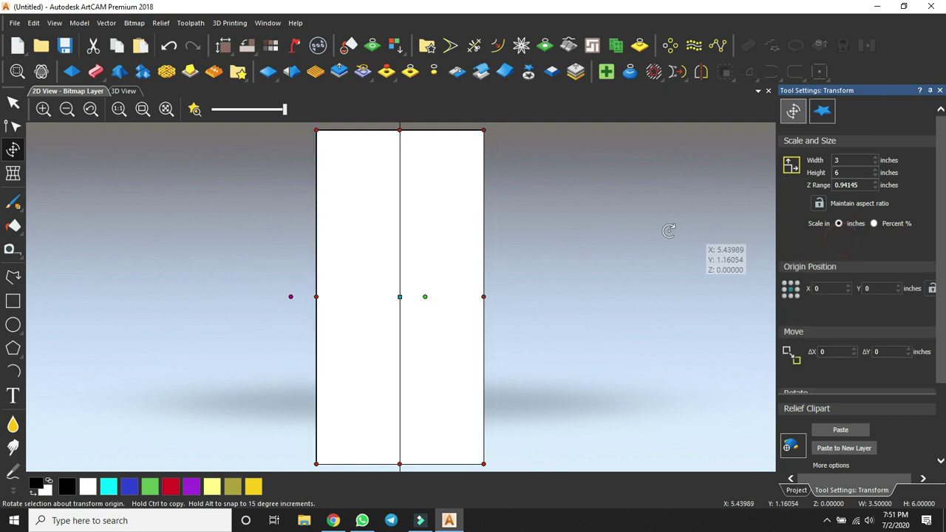
{"action": "left_click", "coordinate": [124, 90]}
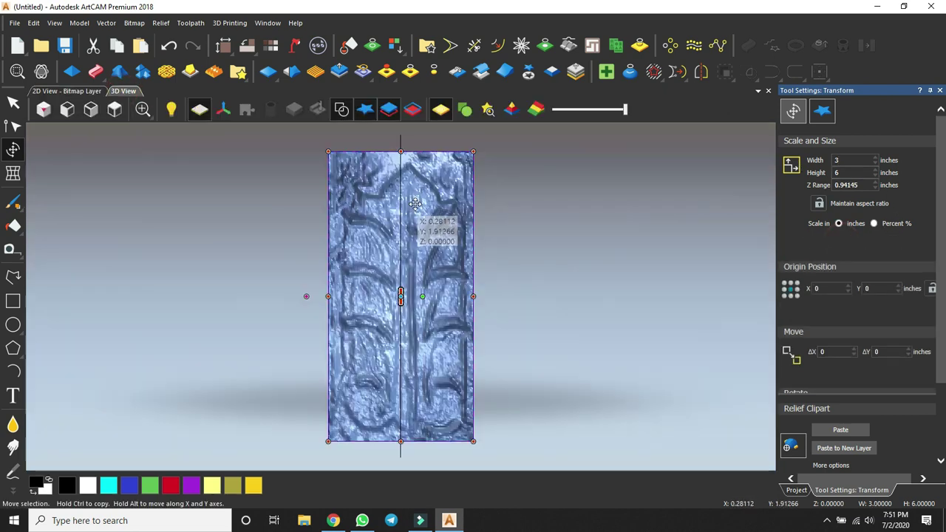
{"action": "key", "text": "Escape"}
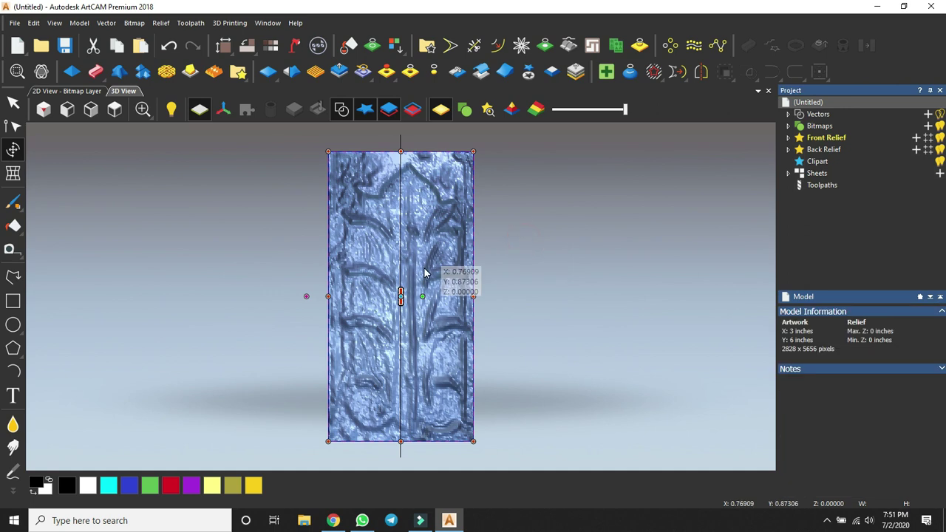
Nudge the relief about 0.037 inches left to bring the ornament's stem closer to the centre line
{"action": "left_click", "coordinate": [432, 274]}
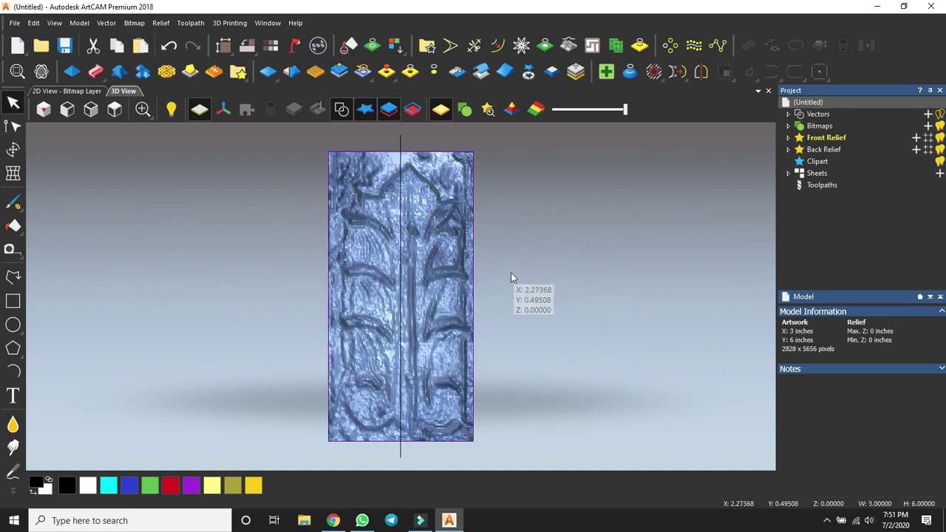
{"action": "key", "text": "Left"}
{"action": "key", "text": "Left"}
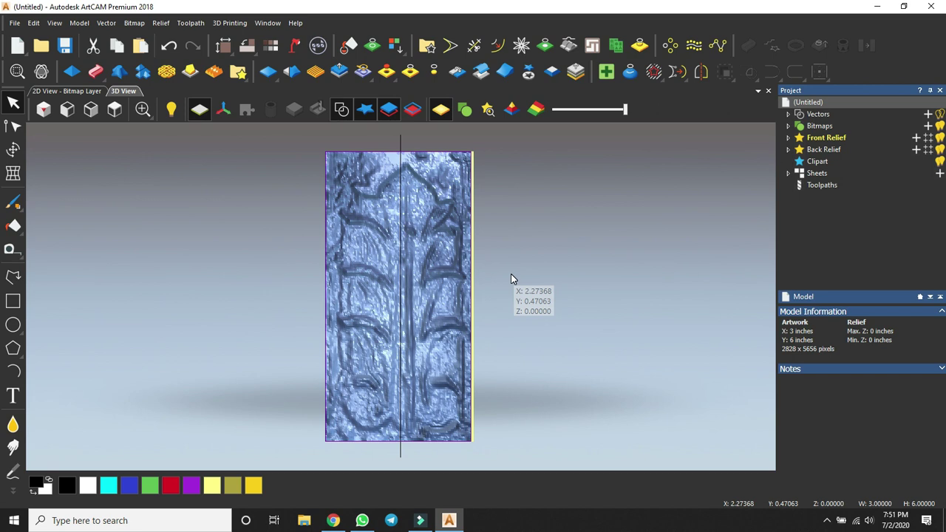
Paste the relief clipart onto the front relief, deselect it and turn on the relief preview in the 2D view
{"action": "left_click", "coordinate": [60, 91]}
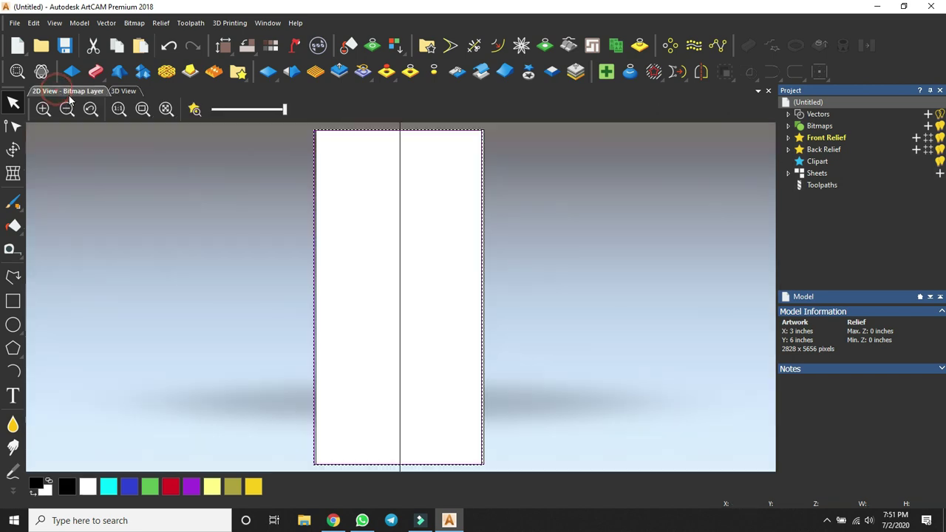
{"action": "left_click", "coordinate": [13, 149]}
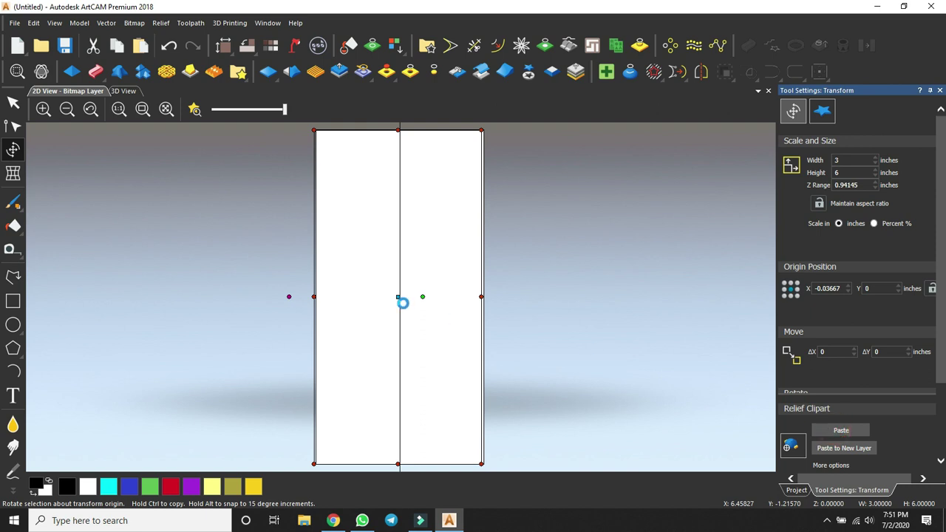
{"action": "key", "text": "Escape"}
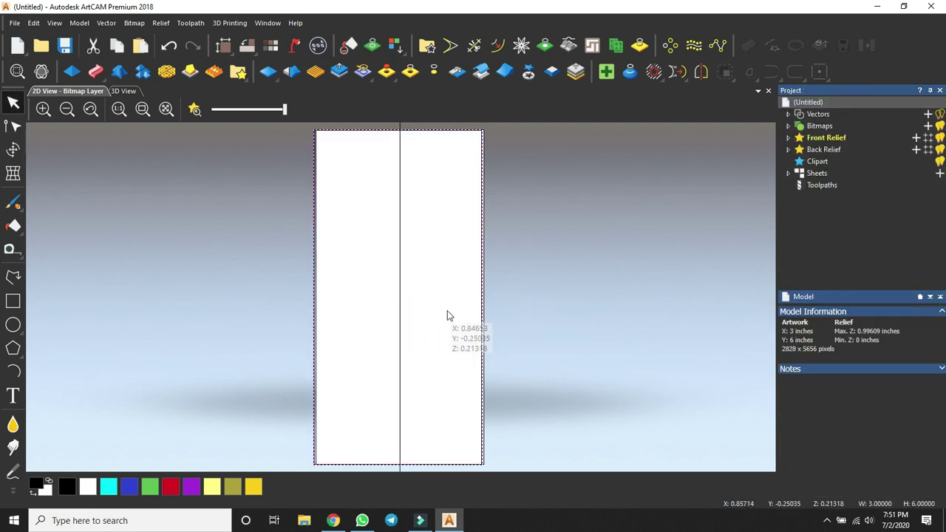
{"action": "key", "text": "Escape"}
{"action": "left_click", "coordinate": [196, 109]}
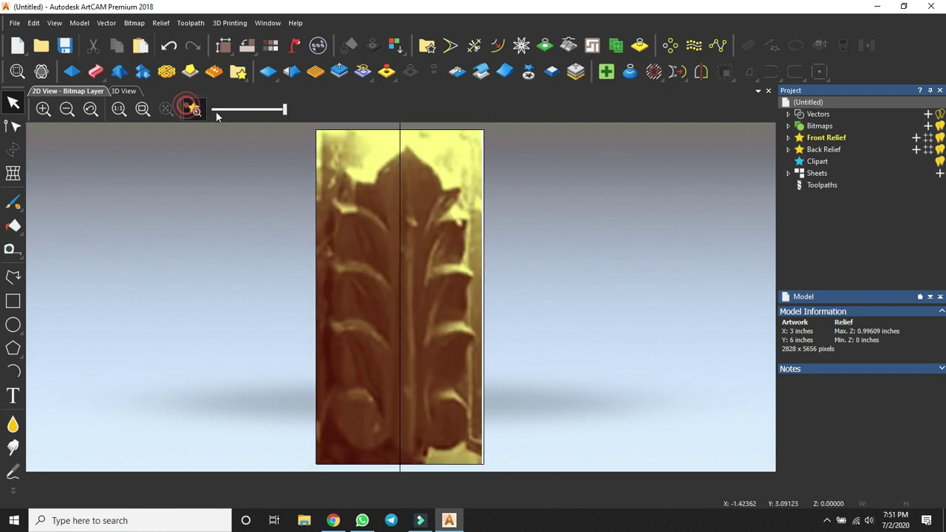
{"action": "left_click", "coordinate": [567, 269]}
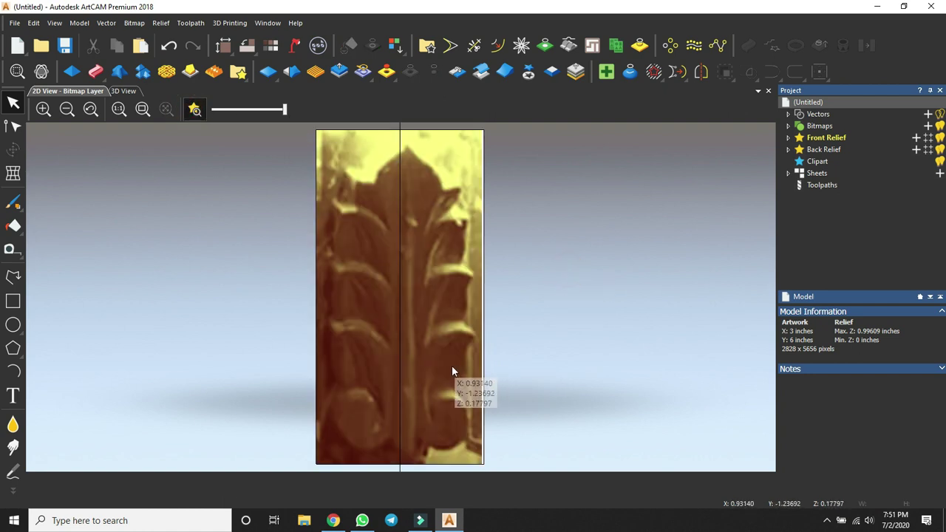
Draw a three-point arc of about 1.59 inches radius along the stem-side edge of the lowest right-hand leaf, from its base upward
{"action": "left_click", "coordinate": [15, 372]}
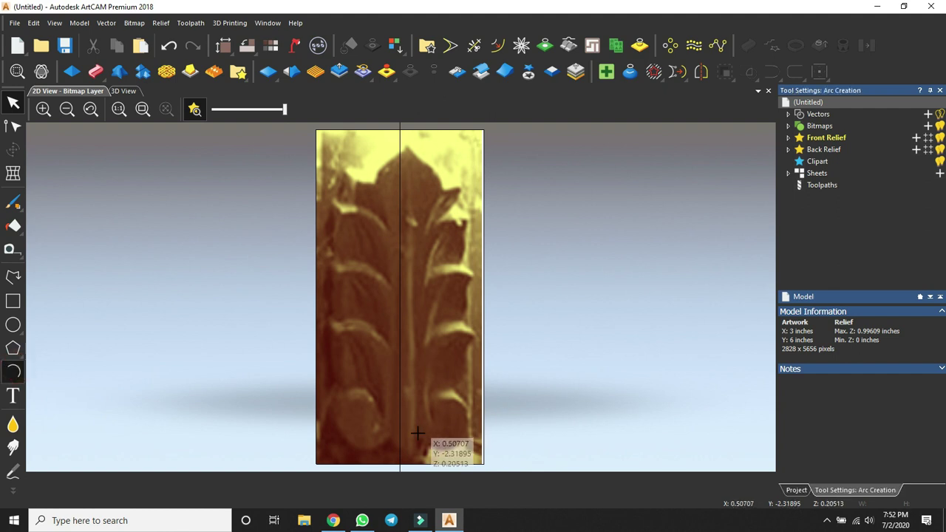
{"action": "scroll", "coordinate": [443, 444], "scroll_direction": "up", "scroll_amount": 2}
{"action": "scroll", "coordinate": [439, 436], "scroll_direction": "down", "scroll_amount": 2}
{"action": "scroll", "coordinate": [444, 360], "scroll_direction": "up", "scroll_amount": 2}
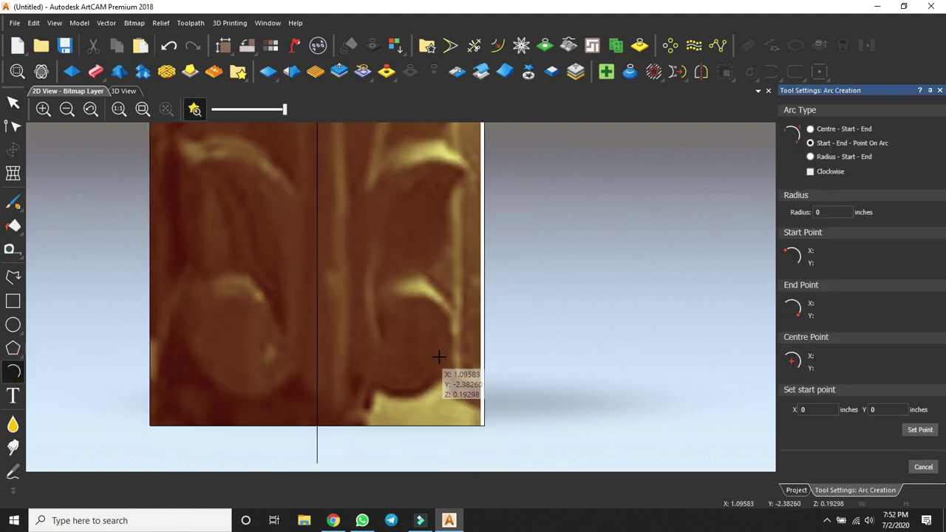
{"action": "left_click", "coordinate": [379, 387]}
{"action": "left_click", "coordinate": [349, 192]}
{"action": "left_click", "coordinate": [333, 264]}
{"action": "scroll", "coordinate": [414, 281], "scroll_direction": "down", "scroll_amount": 2}
{"action": "scroll", "coordinate": [411, 237], "scroll_direction": "up", "scroll_amount": 2}
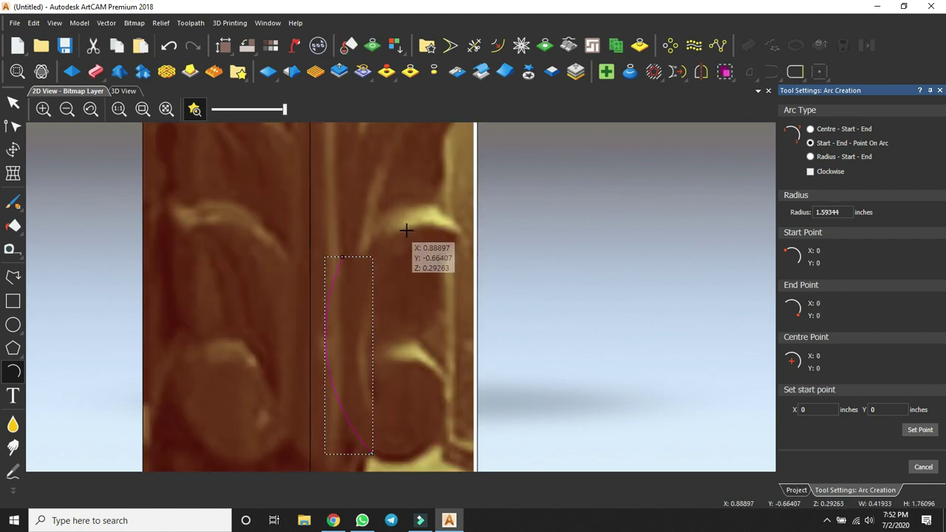
Draw an arc of about 0.7 inch radius over the top of the leaf to its tip and join it to the first arc
{"action": "left_click", "coordinate": [460, 222]}
{"action": "left_click", "coordinate": [416, 211]}
{"action": "scroll", "coordinate": [429, 240], "scroll_direction": "down", "scroll_amount": 2}
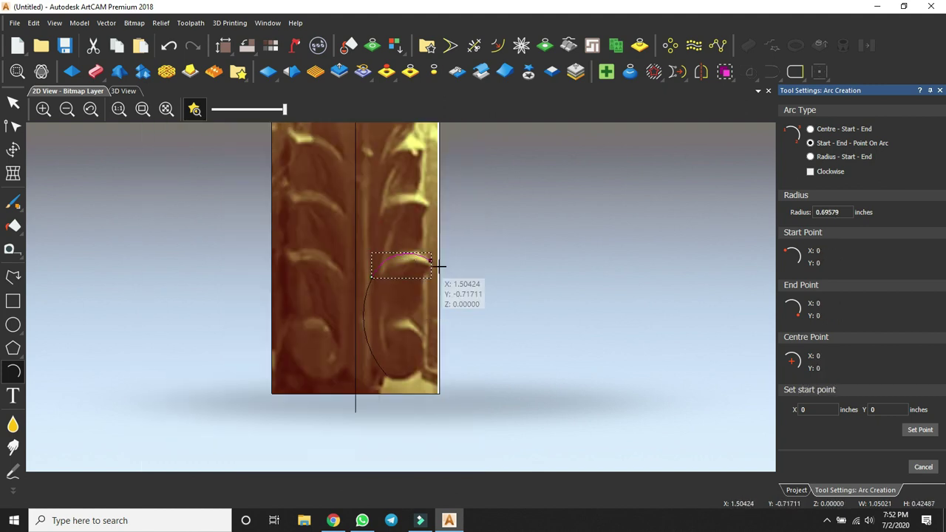
{"action": "left_click", "coordinate": [13, 102]}
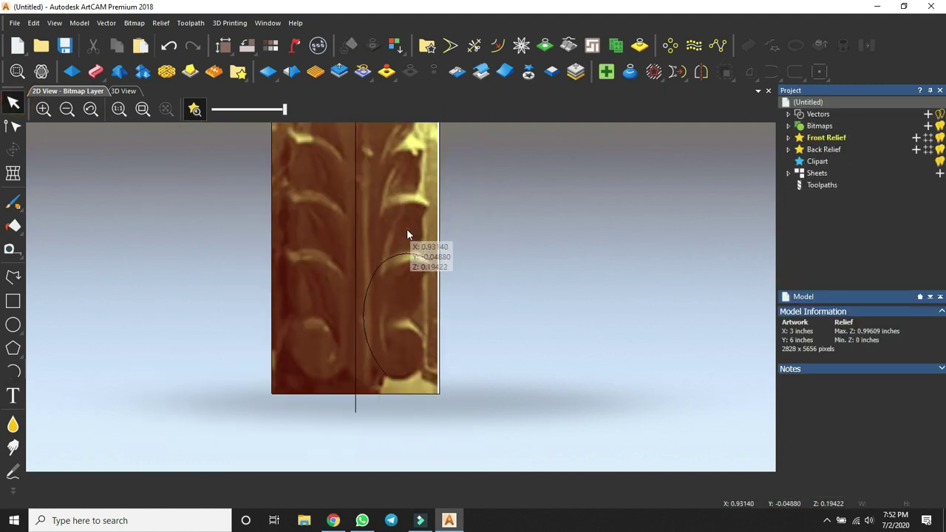
{"action": "left_click", "coordinate": [365, 309]}
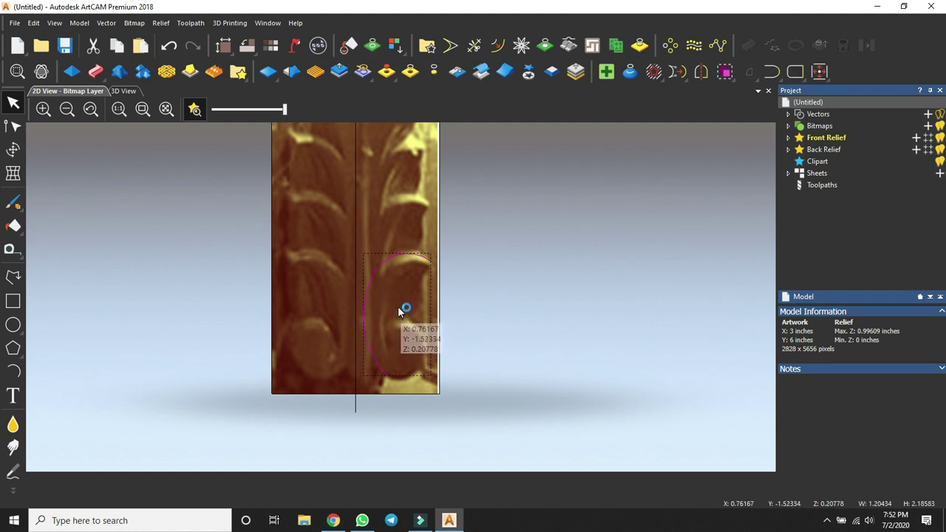
{"action": "key", "text": "j"}
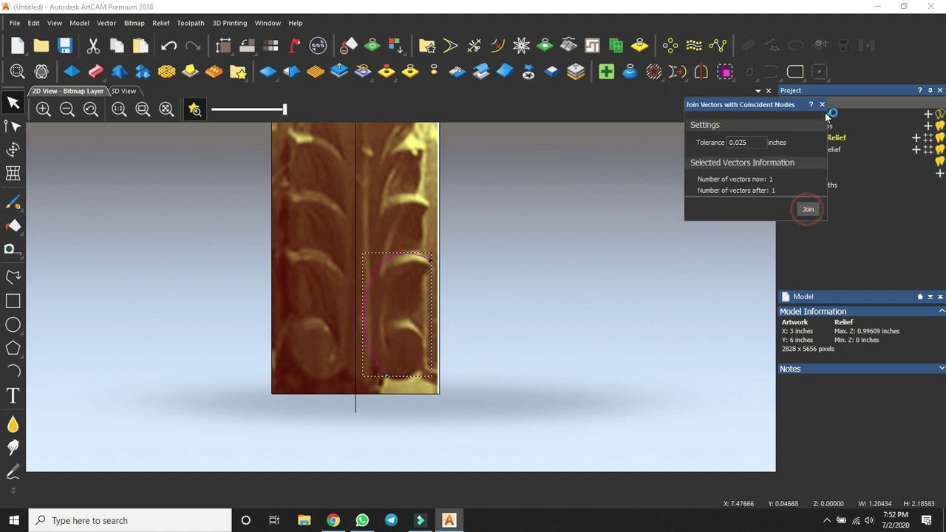
{"action": "left_click", "coordinate": [823, 105]}
Edit the outline's nodes: move the junction of the two arcs slightly upward and reshape the curve near the leaf's base with its control handle
{"action": "key", "text": "n"}
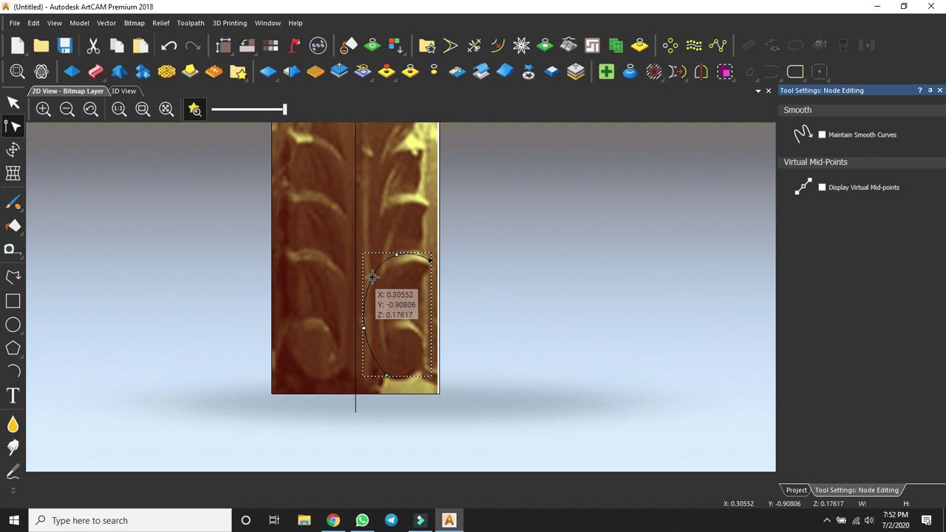
{"action": "left_click", "coordinate": [372, 277]}
{"action": "scroll", "coordinate": [391, 277], "scroll_direction": "up", "scroll_amount": 2}
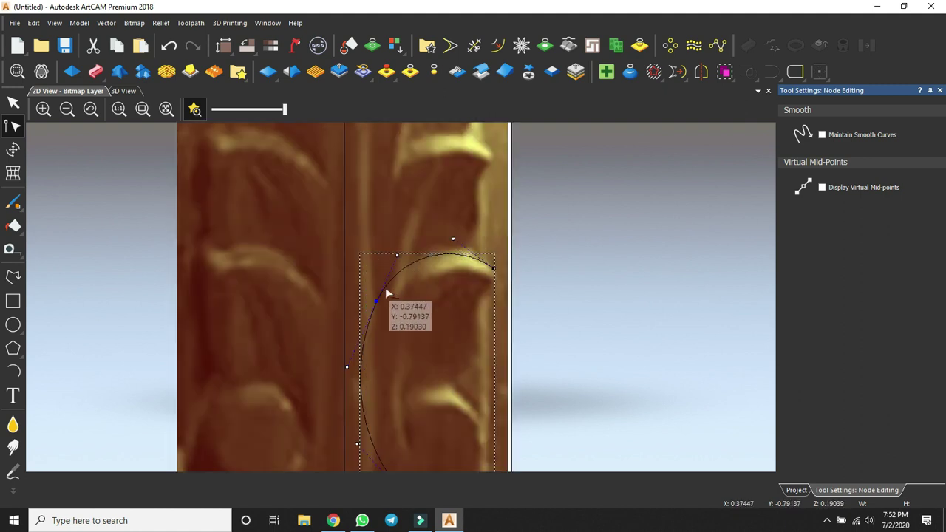
{"action": "left_click_drag", "start_coordinate": [377, 300], "coordinate": [377, 295]}
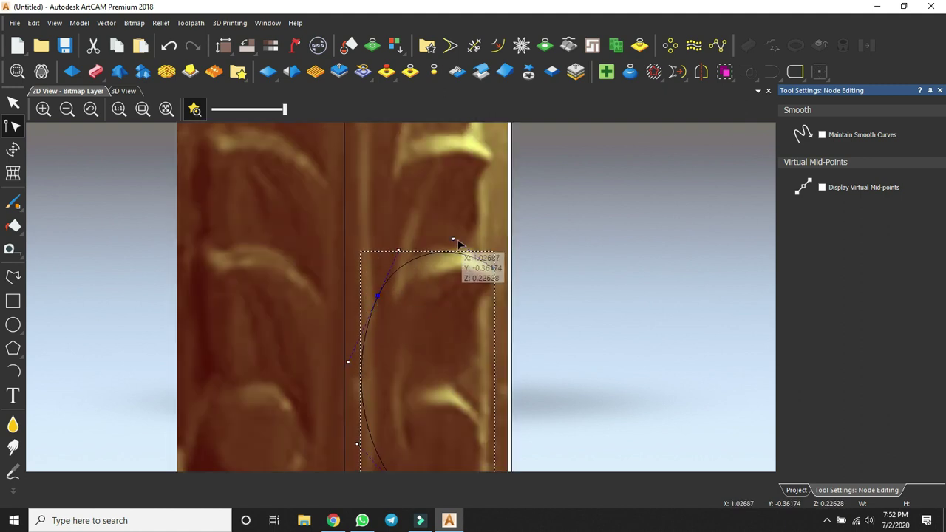
{"action": "scroll", "coordinate": [464, 296], "scroll_direction": "down", "scroll_amount": 2}
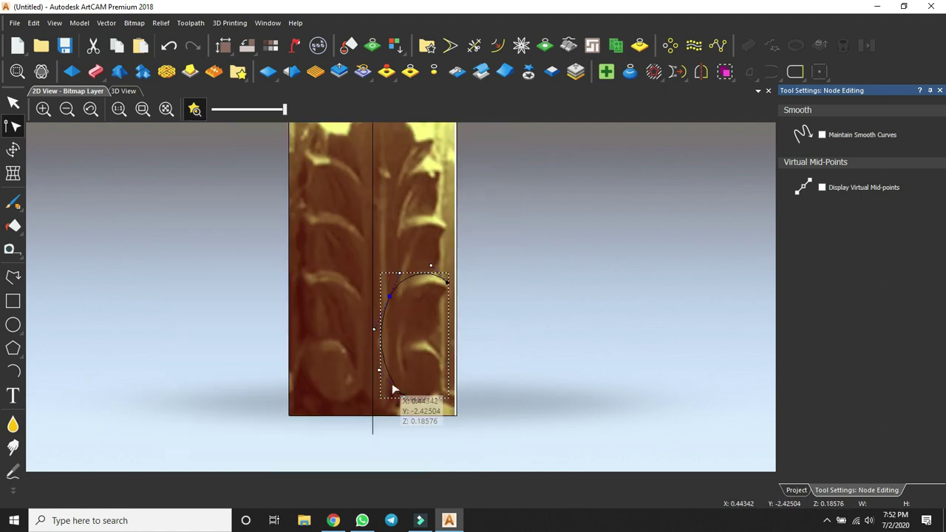
{"action": "left_click", "coordinate": [379, 369]}
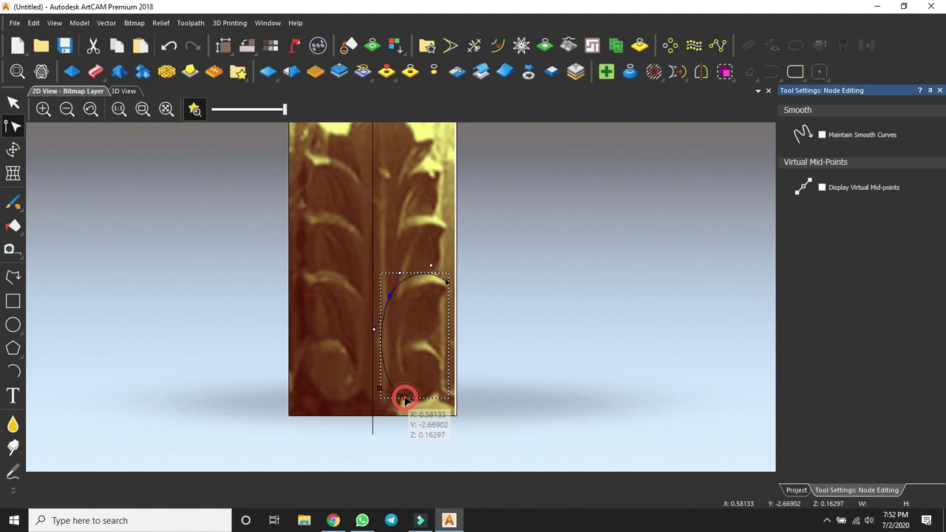
{"action": "left_click", "coordinate": [376, 390]}
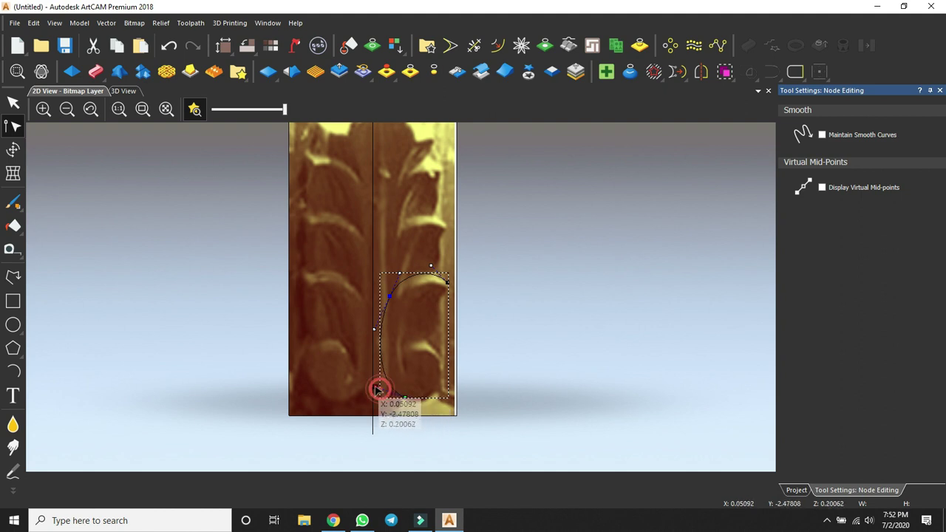
{"action": "left_click", "coordinate": [376, 387]}
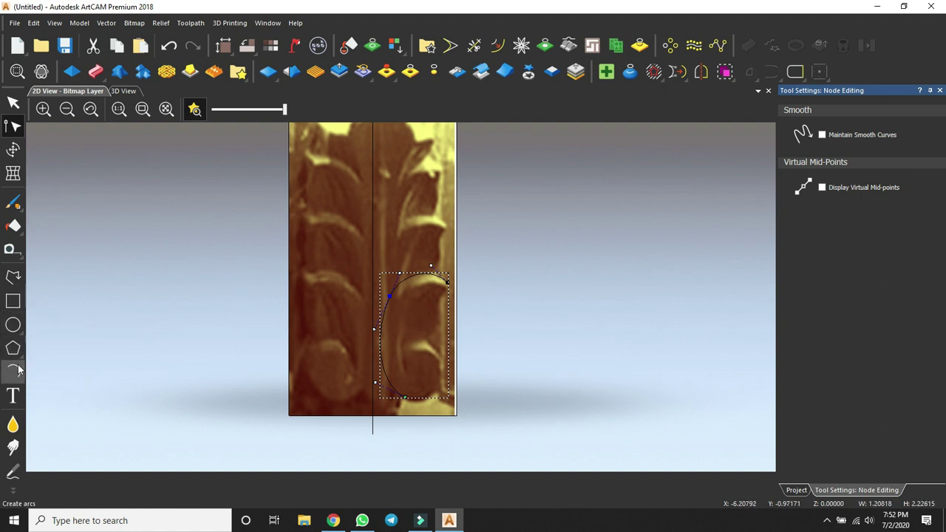
Draw an arc of about 0.43 inch radius from the leaf's tip down along its outer edge
{"action": "scroll", "coordinate": [443, 321], "scroll_direction": "up", "scroll_amount": 2}
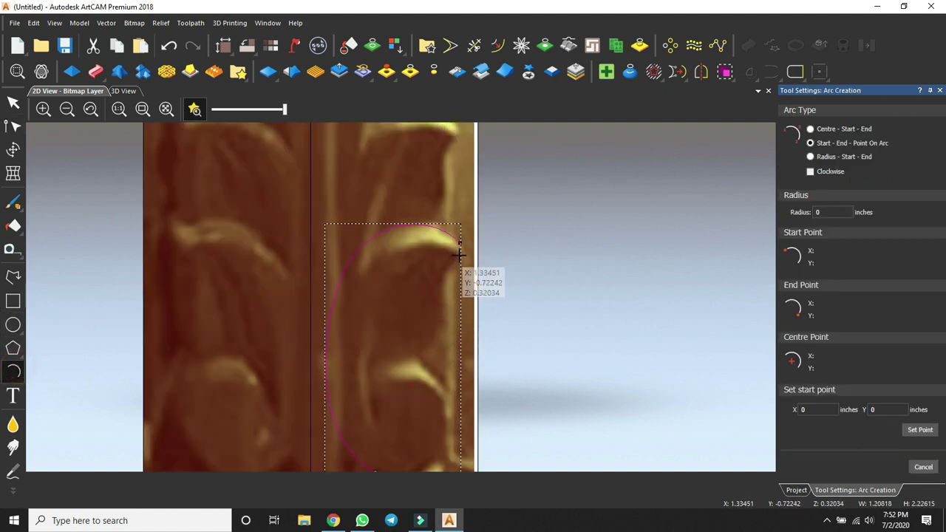
{"action": "key", "text": "Escape"}
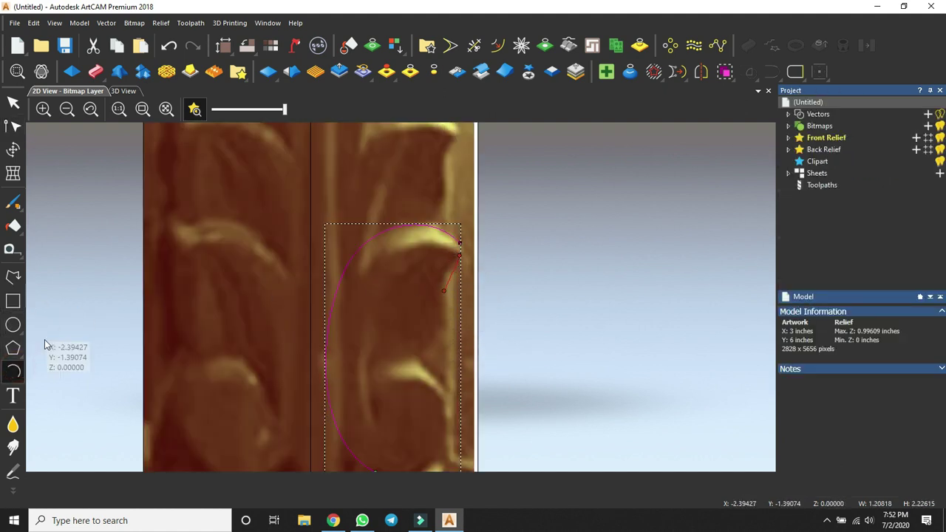
{"action": "left_click", "coordinate": [27, 370]}
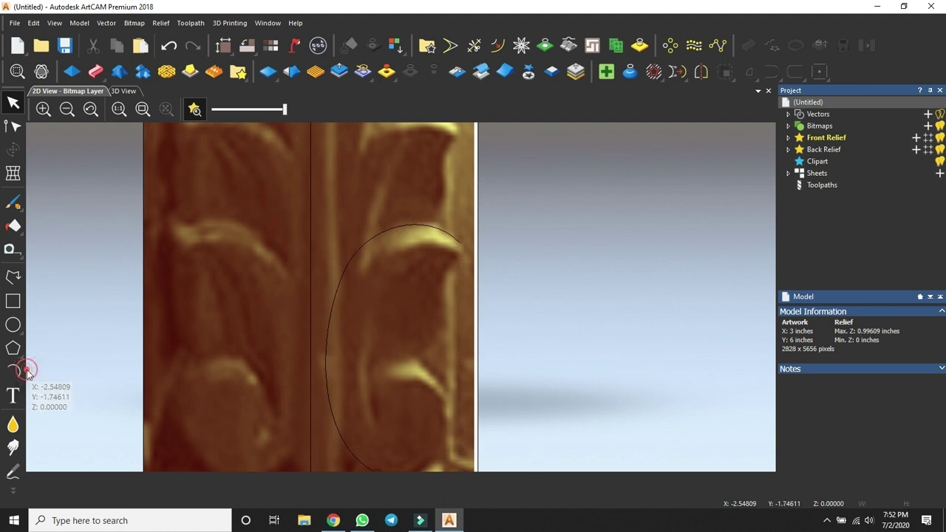
{"action": "left_click", "coordinate": [461, 249]}
{"action": "left_click", "coordinate": [443, 295]}
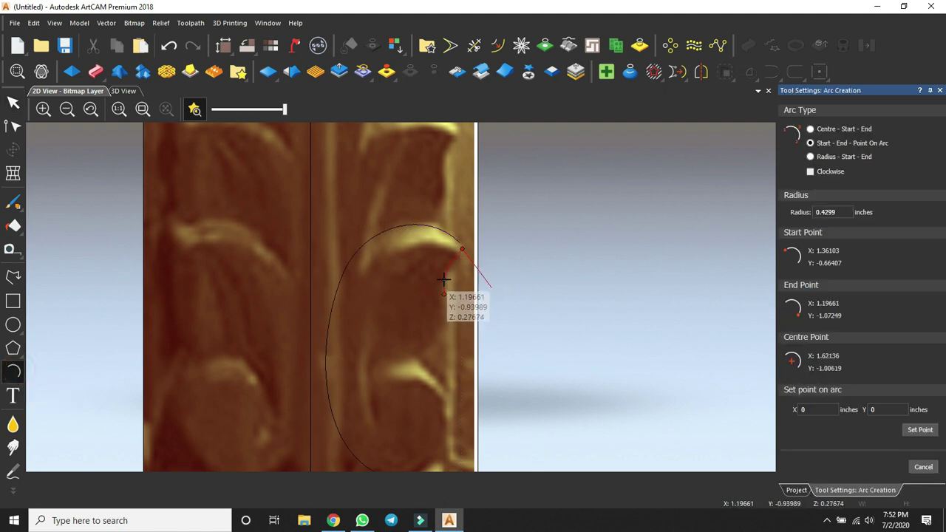
{"action": "left_click", "coordinate": [446, 279]}
Continue the leaf's outer edge with two arcs of about 0.46 and 0.58 inch radius, running inward above the base scroll and down into it
{"action": "left_click", "coordinate": [444, 294]}
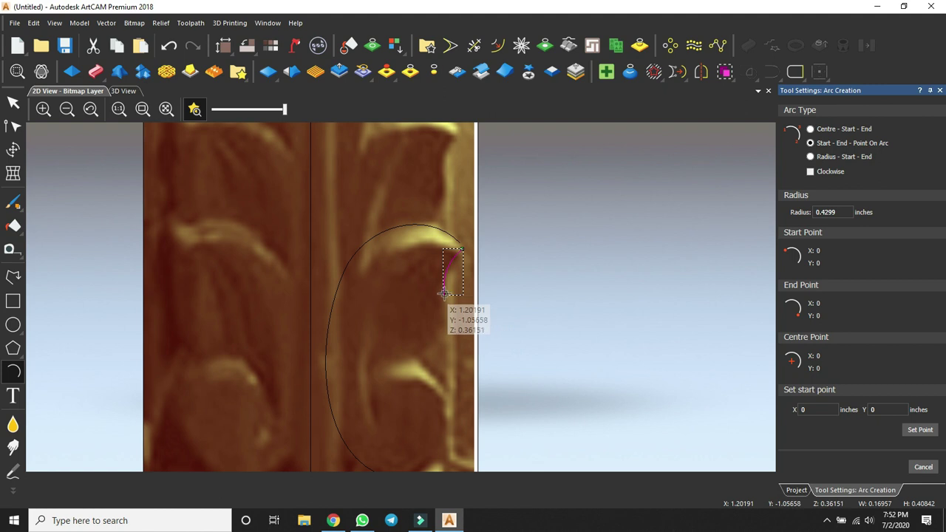
{"action": "left_click", "coordinate": [414, 360]}
{"action": "left_click", "coordinate": [424, 356]}
{"action": "scroll", "coordinate": [421, 370], "scroll_direction": "down", "scroll_amount": 2}
{"action": "scroll", "coordinate": [402, 345], "scroll_direction": "up", "scroll_amount": 2}
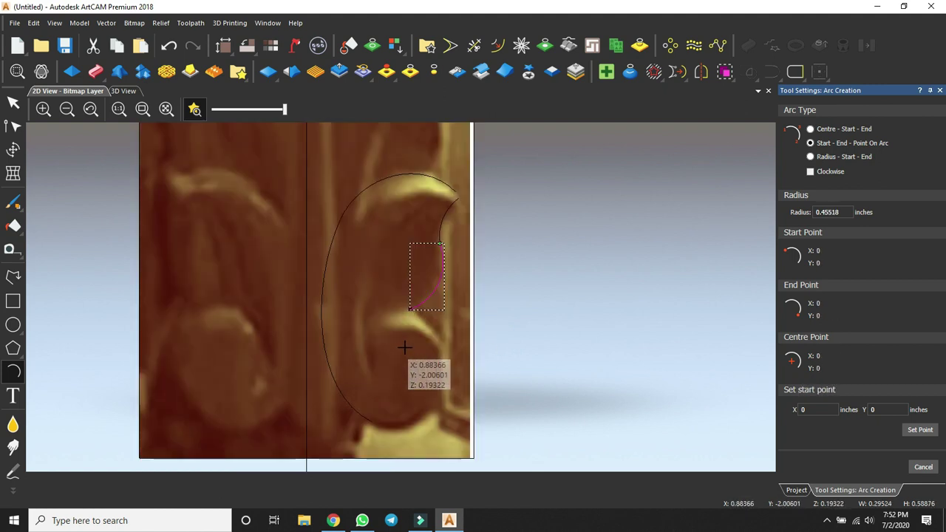
{"action": "left_click", "coordinate": [409, 310]}
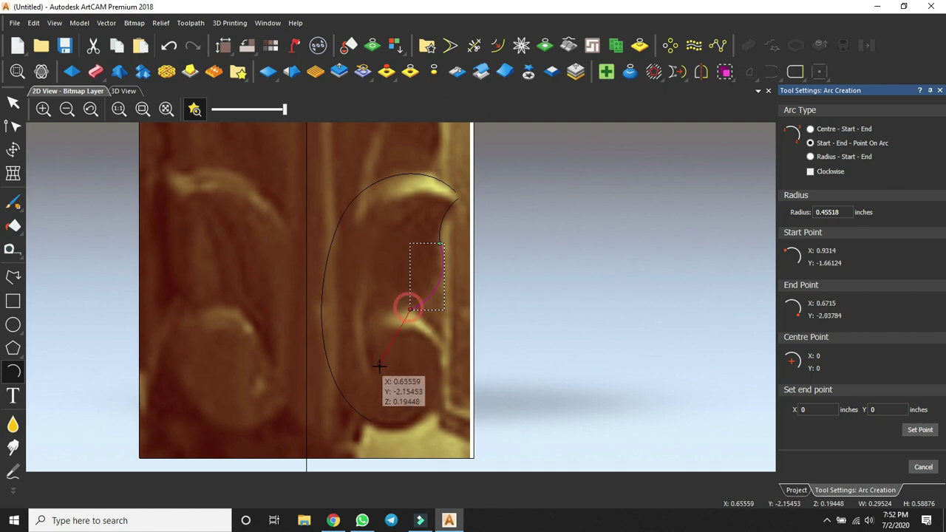
{"action": "left_click", "coordinate": [385, 402]}
{"action": "left_click", "coordinate": [376, 374]}
{"action": "scroll", "coordinate": [414, 303], "scroll_direction": "down", "scroll_amount": 2}
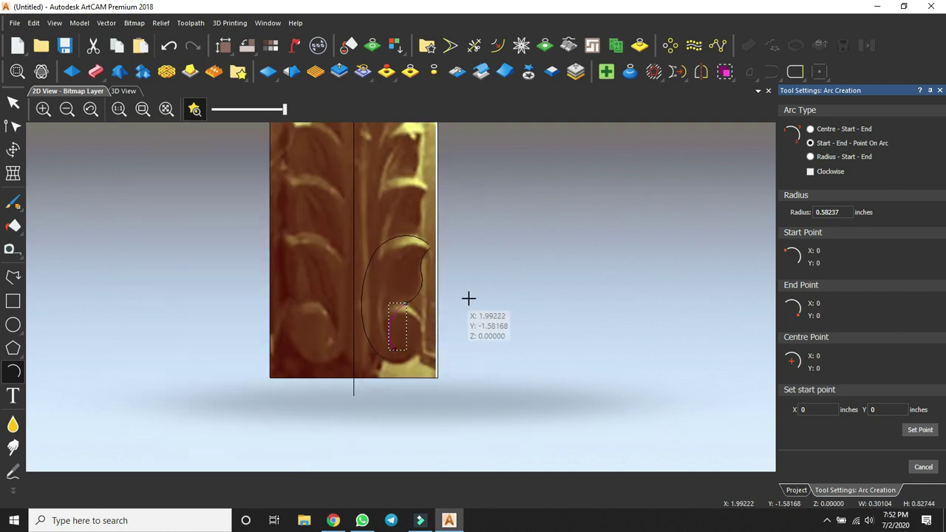
Select the two lower arcs of the leaf's outer edge and join them at their coincident nodes
{"action": "left_click", "coordinate": [13, 102]}
{"action": "left_click", "coordinate": [614, 355]}
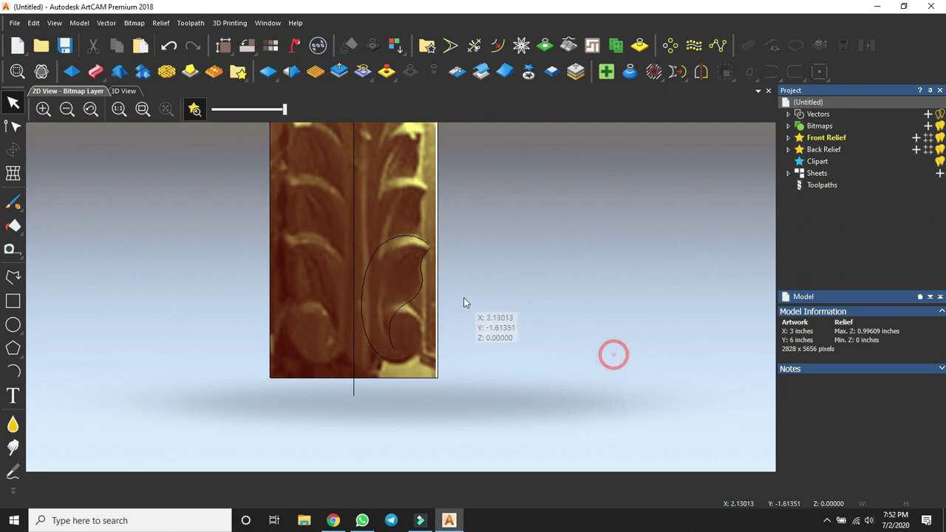
{"action": "left_click", "coordinate": [427, 277]}
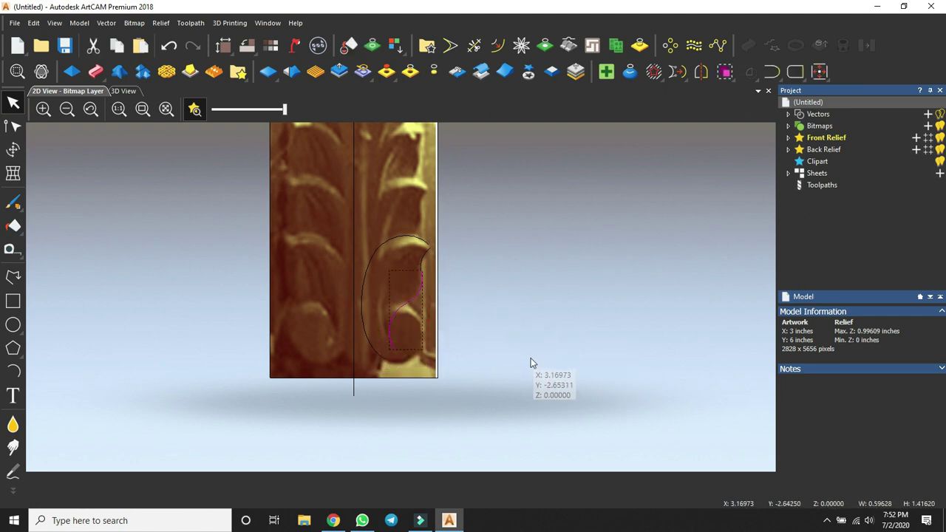
{"action": "key", "text": "j"}
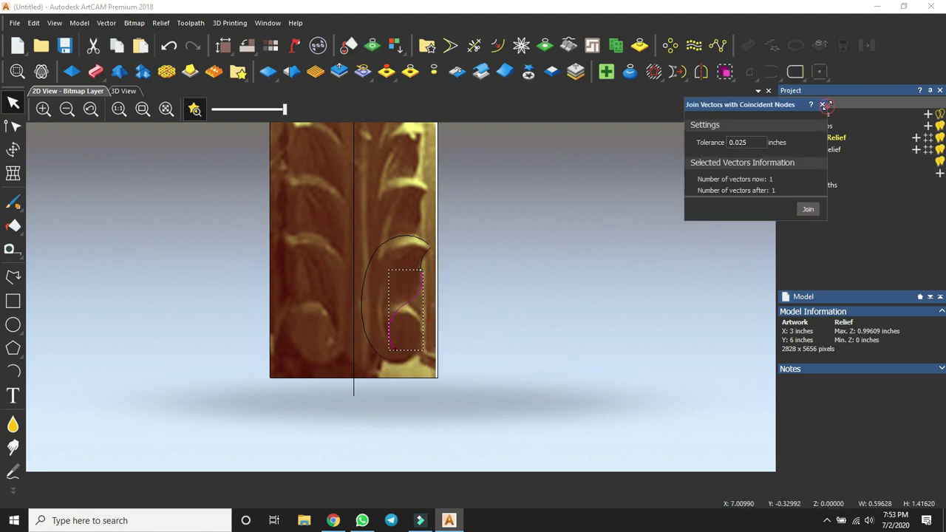
{"action": "left_click", "coordinate": [823, 105]}
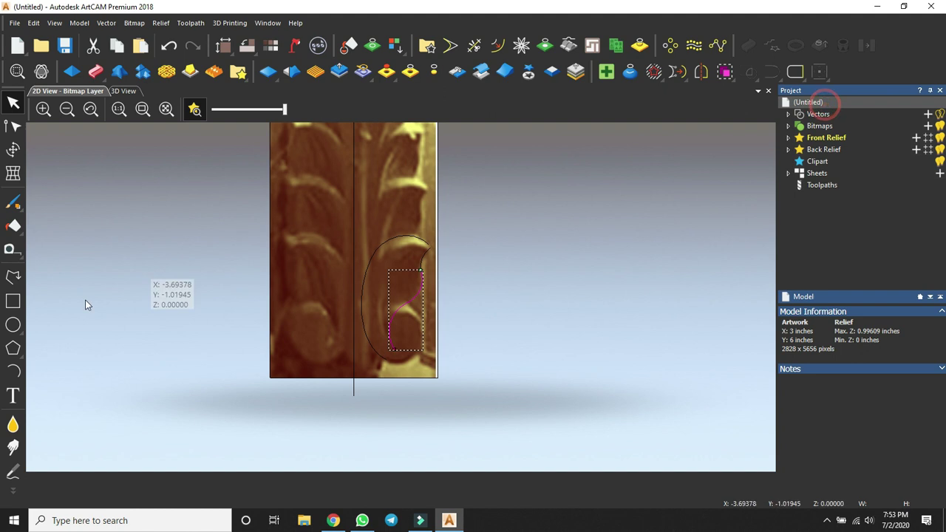
Draw a circle about 0.94 inches across around the scroll at the leaf's base and deselect it
{"action": "left_click", "coordinate": [14, 325]}
{"action": "scroll", "coordinate": [415, 331], "scroll_direction": "up", "scroll_amount": 2}
{"action": "left_click", "coordinate": [379, 334]}
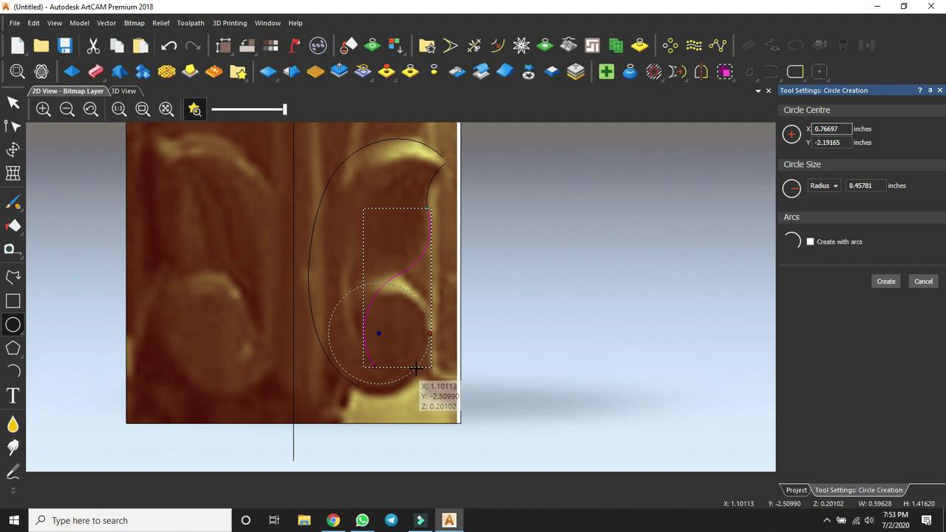
{"action": "left_click", "coordinate": [415, 369]}
{"action": "left_click", "coordinate": [924, 281]}
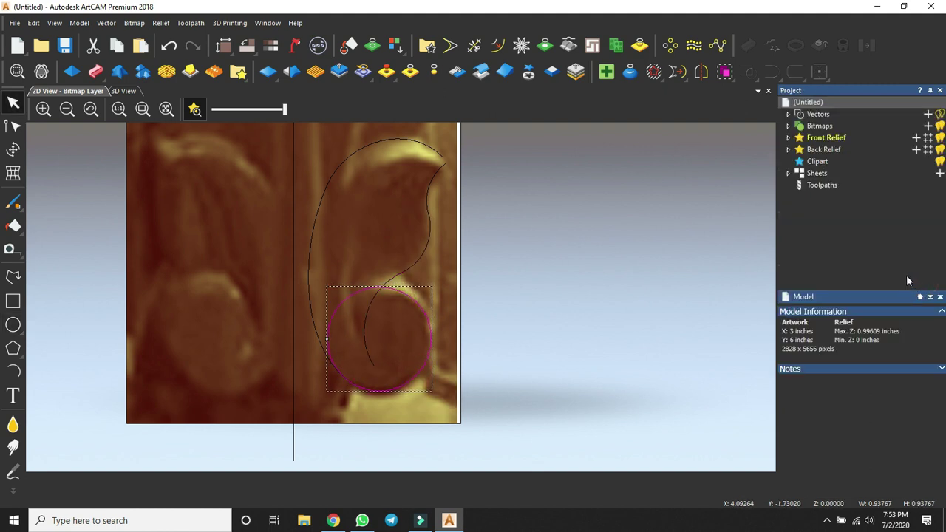
{"action": "left_click", "coordinate": [579, 248]}
{"action": "scroll", "coordinate": [500, 287], "scroll_direction": "down", "scroll_amount": 2}
{"action": "scroll", "coordinate": [411, 262], "scroll_direction": "up", "scroll_amount": 1}
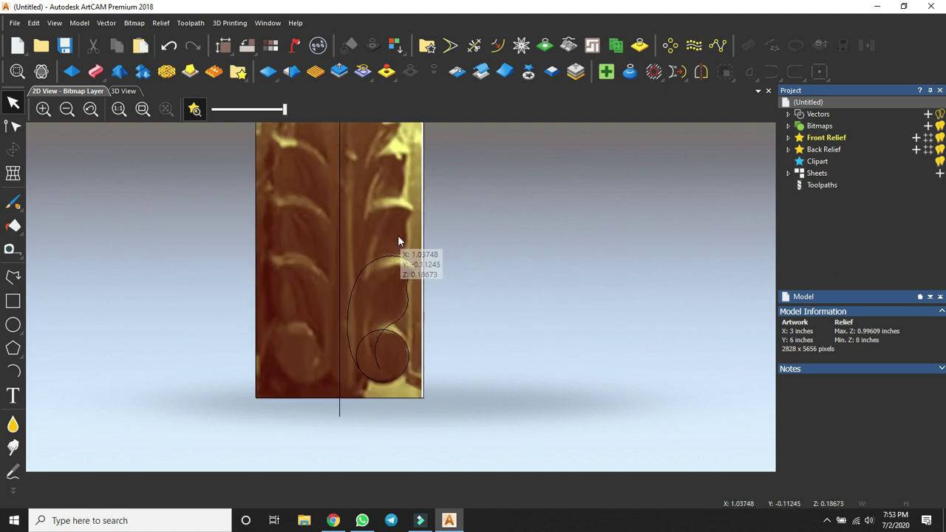
{"action": "left_click", "coordinate": [368, 355]}
{"action": "left_click", "coordinate": [384, 298]}
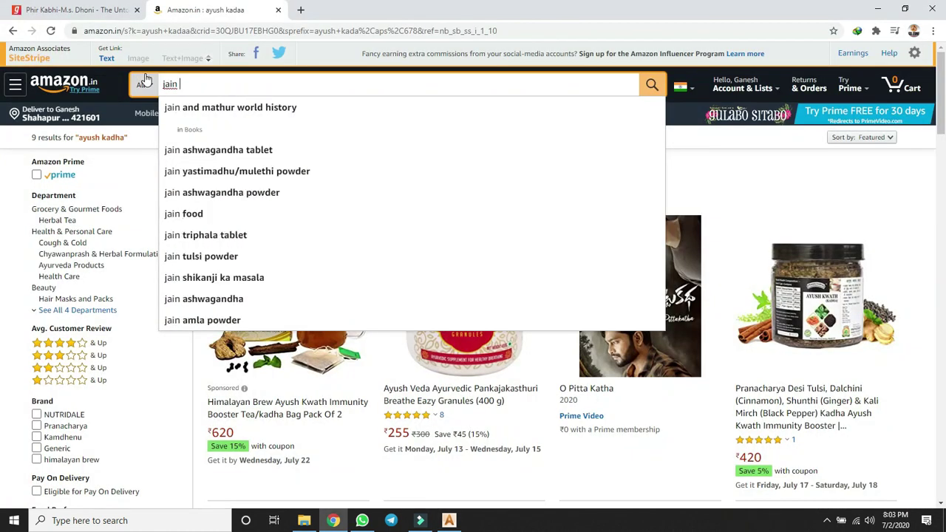
Switch to Amazon in the browser, search for "jain farm fresh" and for "jain farm", and look through the product results
{"action": "type", "text": "f"}
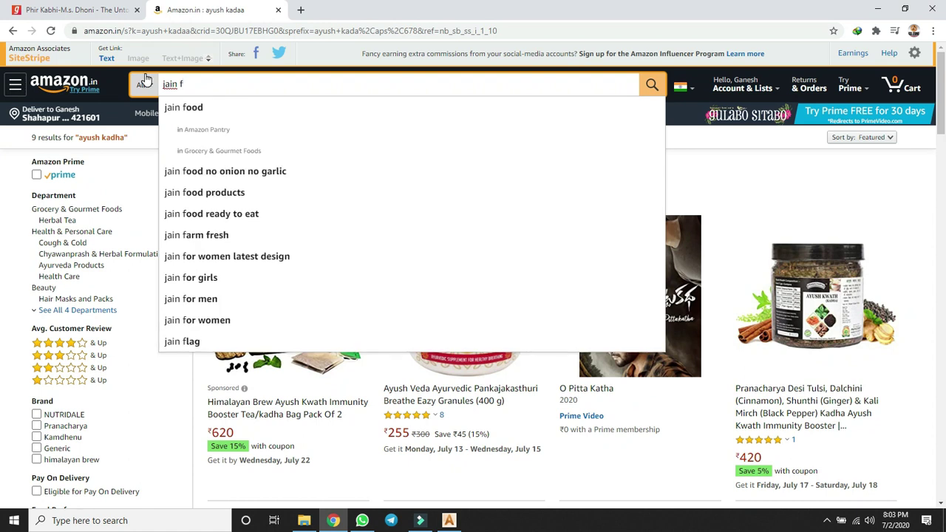
{"action": "left_click", "coordinate": [206, 235]}
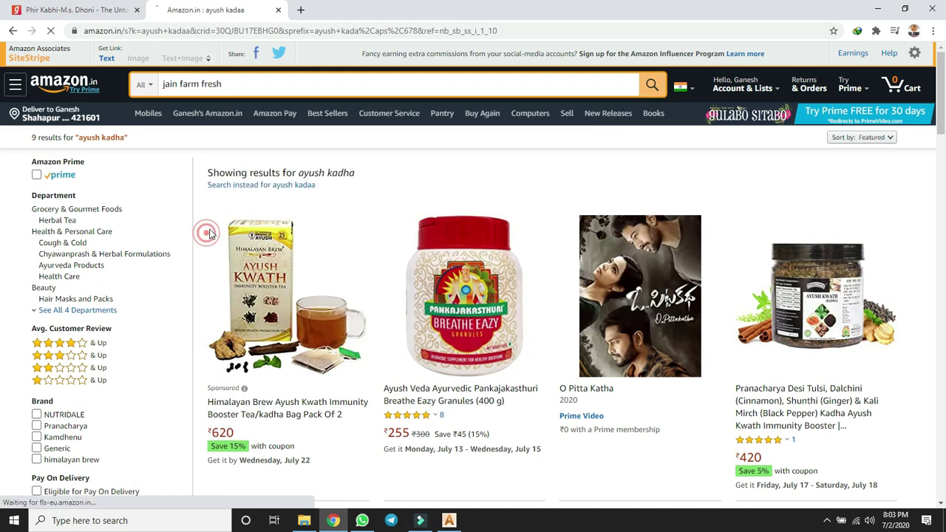
{"action": "left_click_drag", "start_coordinate": [202, 81], "coordinate": [248, 87]}
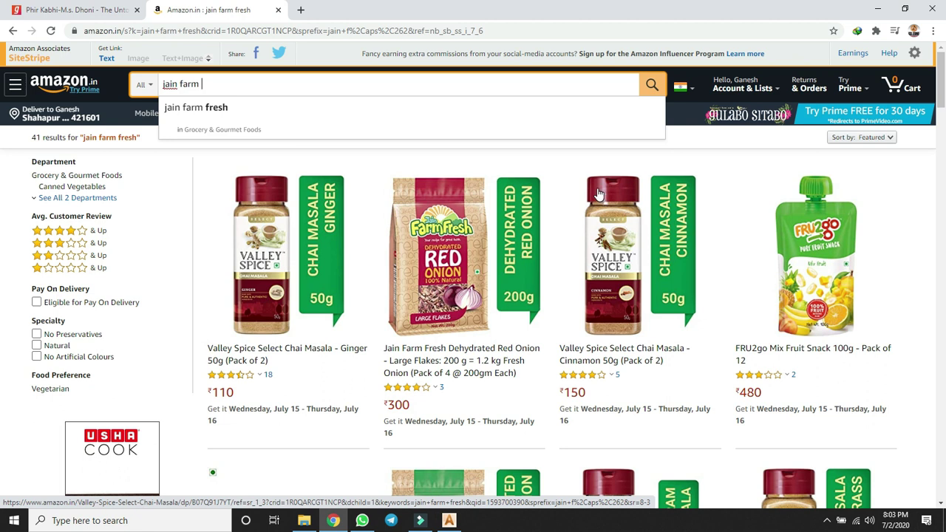
{"action": "left_click", "coordinate": [251, 84]}
{"action": "key", "text": "Return"}
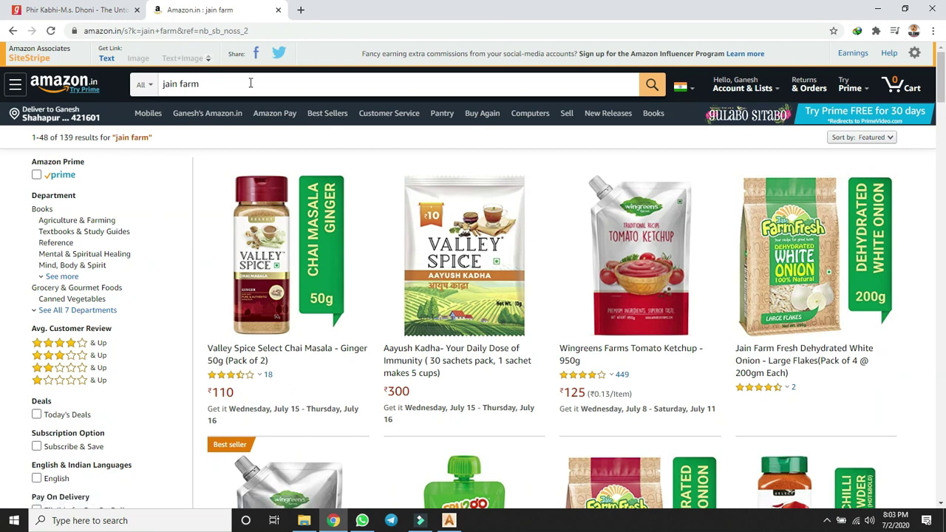
{"action": "scroll", "coordinate": [325, 159], "scroll_direction": "down", "scroll_amount": 3}
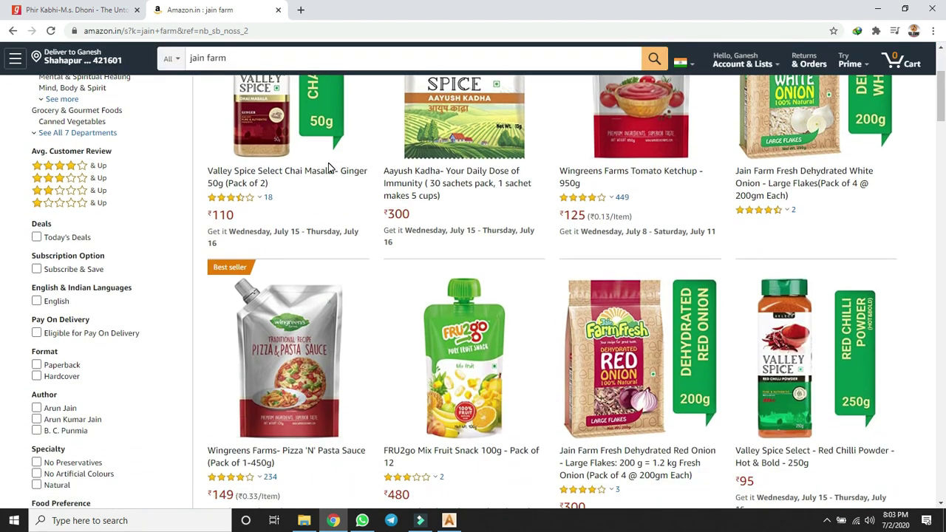
Look further down the Amazon product results for "jain farm" and return to the start of the list
{"action": "scroll", "coordinate": [326, 163], "scroll_direction": "down", "scroll_amount": 2}
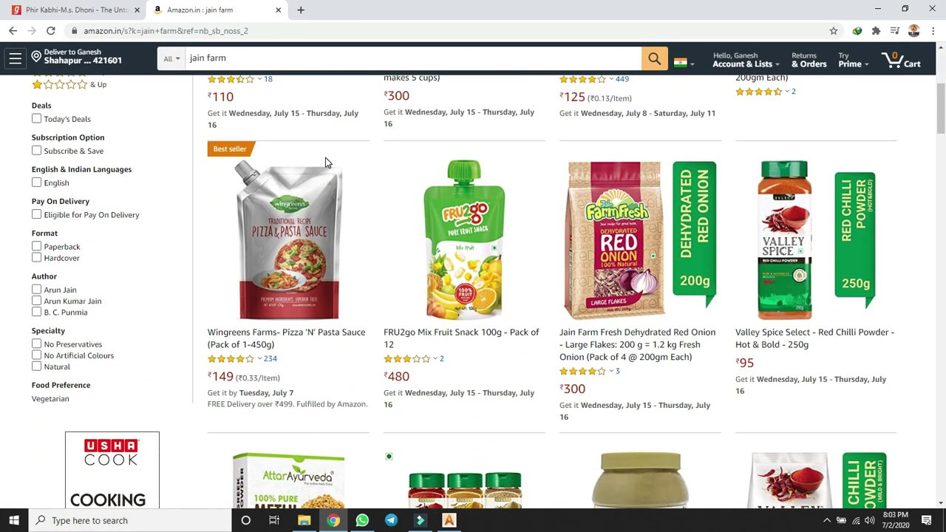
{"action": "scroll", "coordinate": [327, 162], "scroll_direction": "down", "scroll_amount": 2}
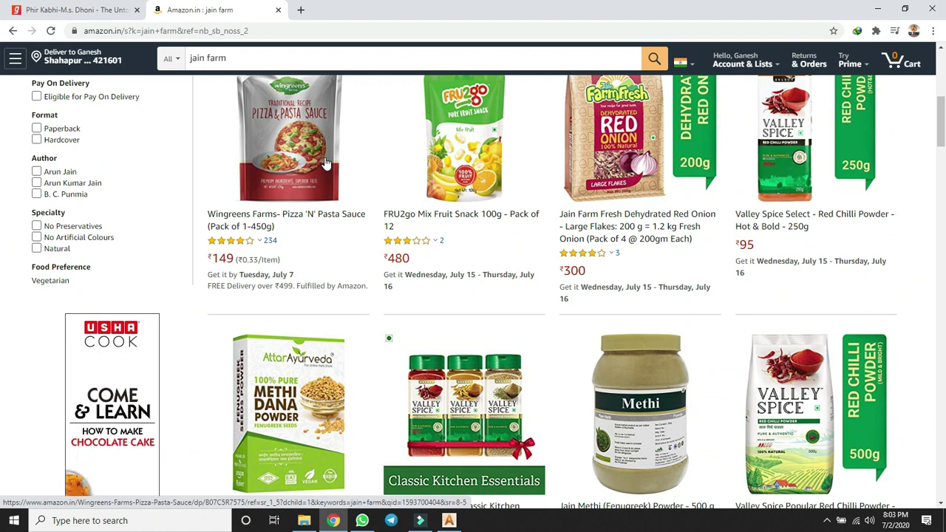
{"action": "scroll", "coordinate": [326, 162], "scroll_direction": "up", "scroll_amount": 6}
{"action": "left_click", "coordinate": [263, 86]}
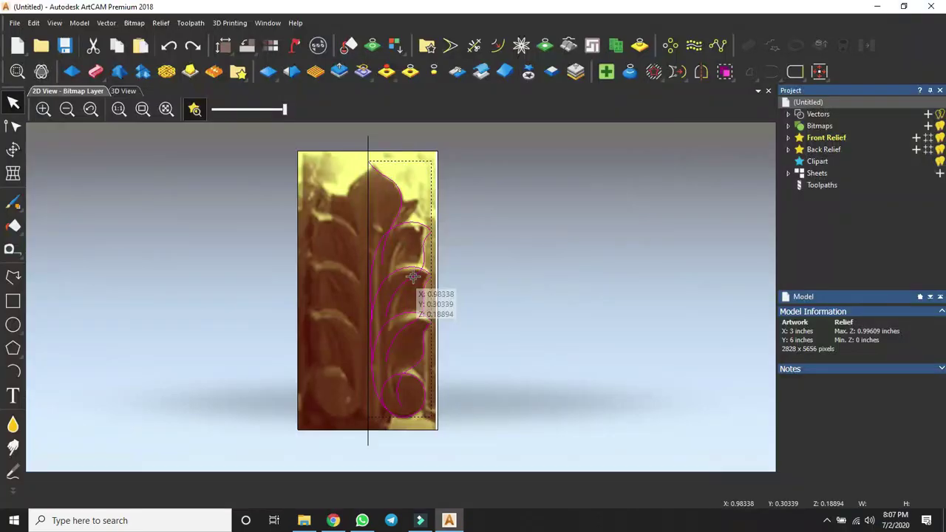
Select all leaf vectors on the ornament's right half, mirror a copy horizontally across the model, and deselect
{"action": "scroll", "coordinate": [398, 226], "scroll_direction": "up", "scroll_amount": 2}
{"action": "scroll", "coordinate": [414, 251], "scroll_direction": "down", "scroll_amount": 2}
{"action": "left_click", "coordinate": [563, 299]}
{"action": "left_click_drag", "start_coordinate": [417, 218], "coordinate": [387, 443]}
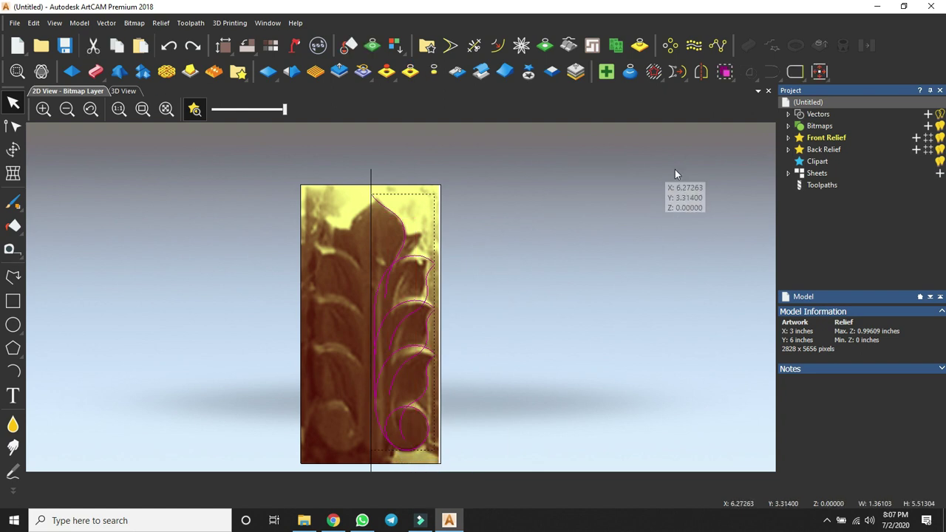
{"action": "left_click", "coordinate": [701, 72]}
{"action": "left_click", "coordinate": [720, 248]}
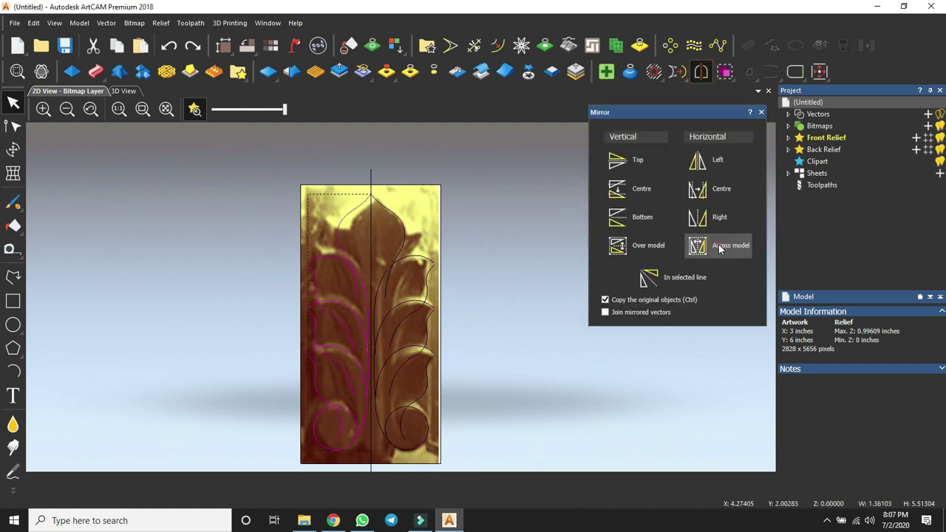
{"action": "left_click", "coordinate": [763, 112]}
{"action": "left_click", "coordinate": [467, 287]}
Start a cross-section profile inside the lowest right leaf with two connected arcs of about 0.25 and 0.51 inch radius
{"action": "scroll", "coordinate": [444, 318], "scroll_direction": "down", "scroll_amount": 3}
{"action": "scroll", "coordinate": [473, 340], "scroll_direction": "up", "scroll_amount": 6}
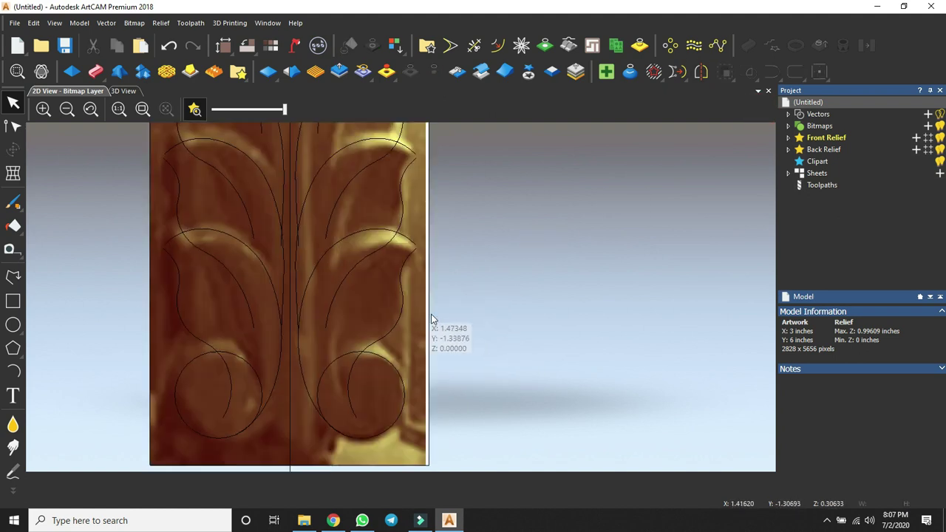
{"action": "left_click", "coordinate": [13, 372]}
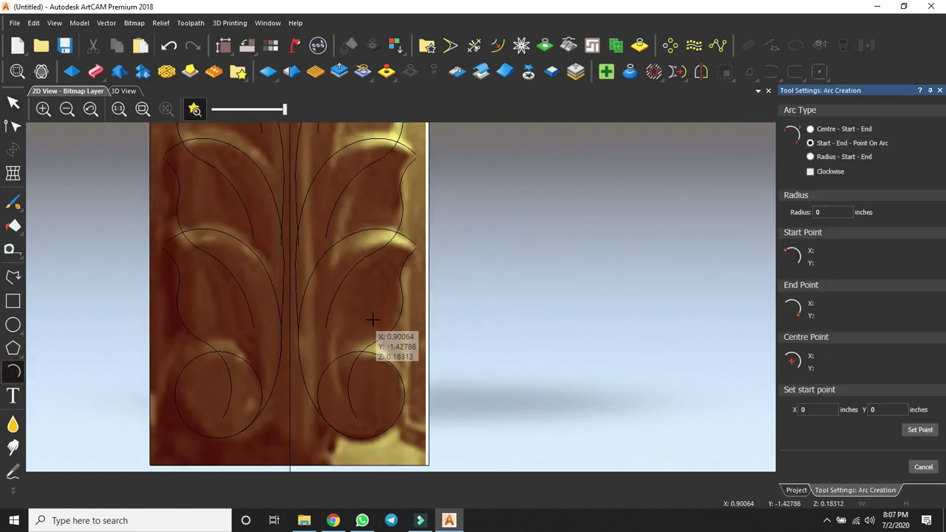
{"action": "scroll", "coordinate": [372, 320], "scroll_direction": "up", "scroll_amount": 2}
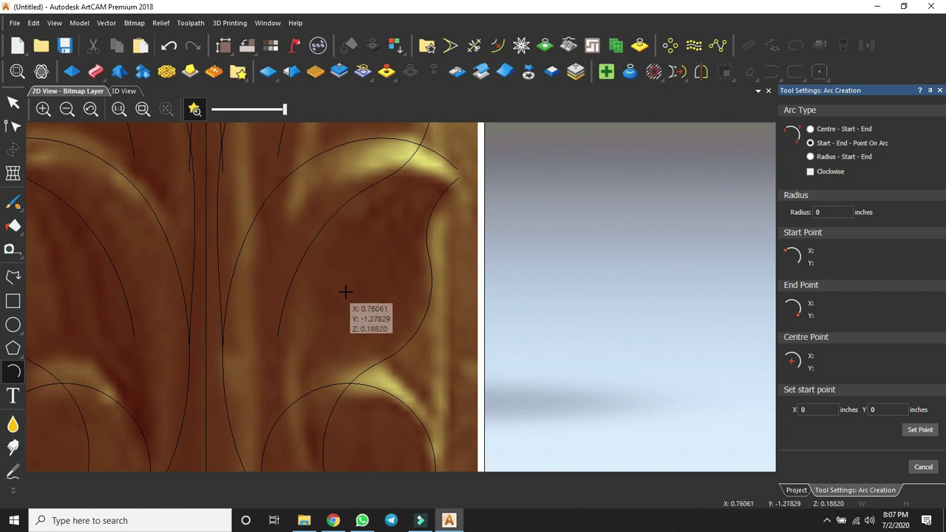
{"action": "left_click", "coordinate": [337, 300]}
{"action": "left_click", "coordinate": [347, 269]}
{"action": "left_click", "coordinate": [348, 283]}
{"action": "left_click", "coordinate": [411, 296]}
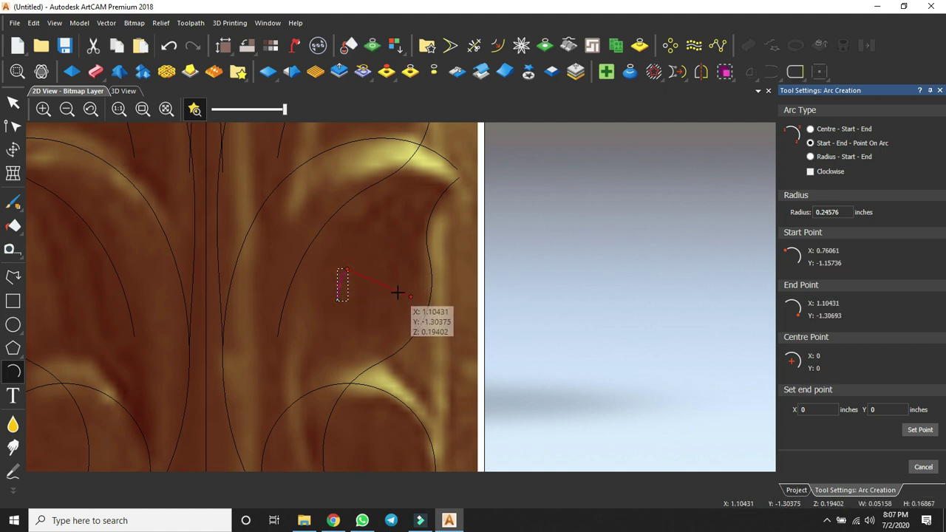
{"action": "left_click", "coordinate": [378, 289]}
Finish the profile's outer end with a small downward arc of about 0.06 inch radius
{"action": "scroll", "coordinate": [397, 298], "scroll_direction": "up", "scroll_amount": 2}
{"action": "scroll", "coordinate": [397, 298], "scroll_direction": "down", "scroll_amount": 1}
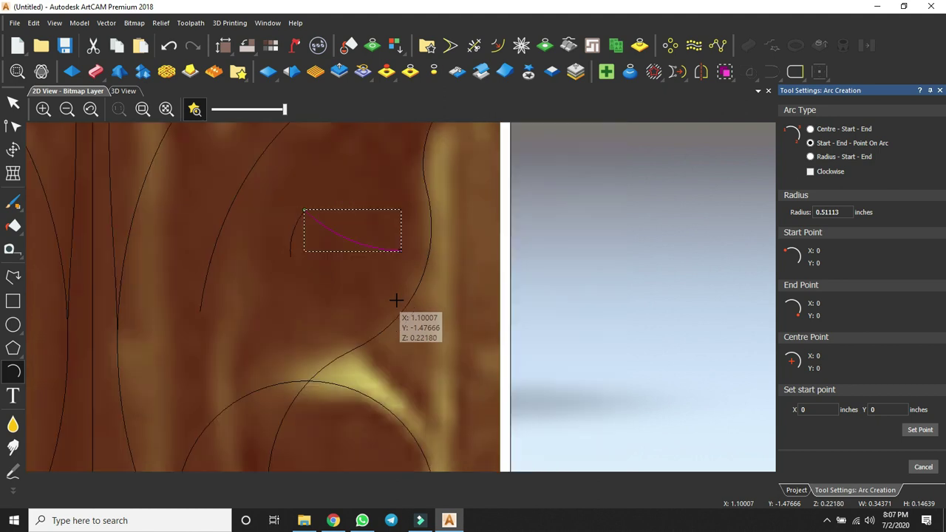
{"action": "scroll", "coordinate": [388, 260], "scroll_direction": "up", "scroll_amount": 1}
{"action": "left_click", "coordinate": [414, 242]}
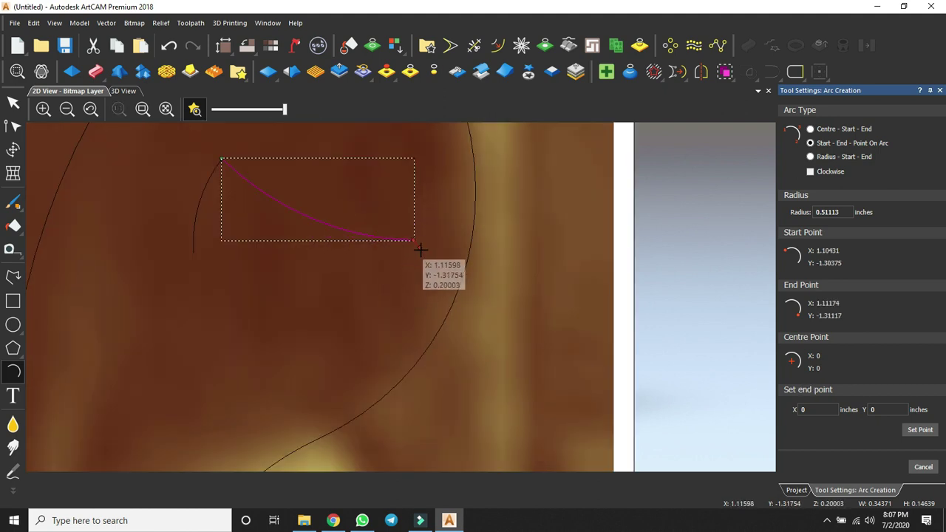
{"action": "left_click", "coordinate": [419, 254]}
{"action": "left_click", "coordinate": [420, 254]}
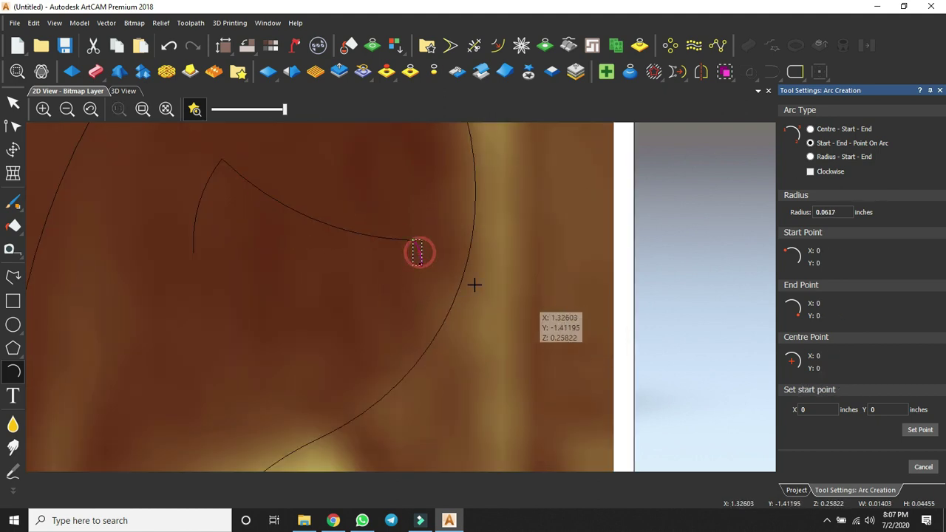
Select the three profile arcs and join them at their coincident nodes with a 0.025 inch tolerance
{"action": "left_click", "coordinate": [13, 102]}
{"action": "scroll", "coordinate": [344, 214], "scroll_direction": "down", "scroll_amount": 1}
{"action": "left_click_drag", "start_coordinate": [403, 227], "coordinate": [296, 310]}
{"action": "left_click_drag", "start_coordinate": [432, 244], "coordinate": [289, 304]}
{"action": "key", "text": "j"}
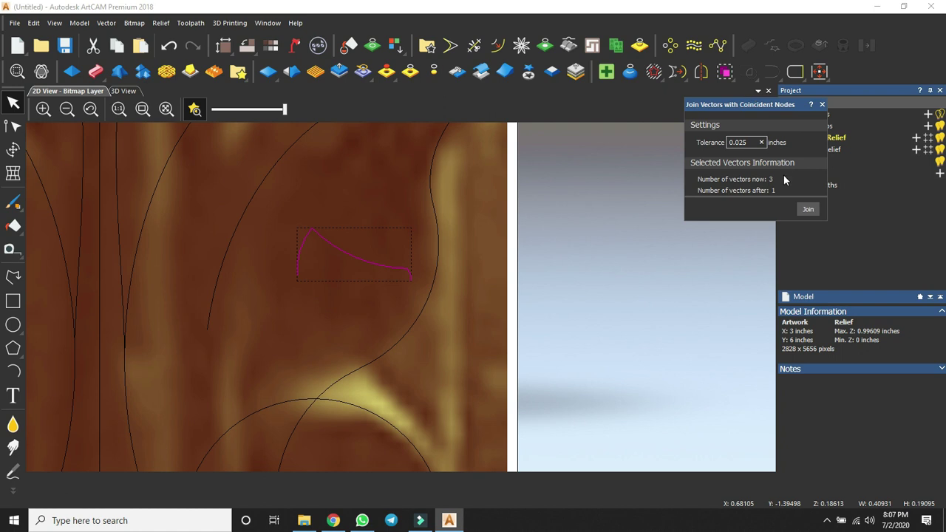
{"action": "left_click", "coordinate": [823, 104]}
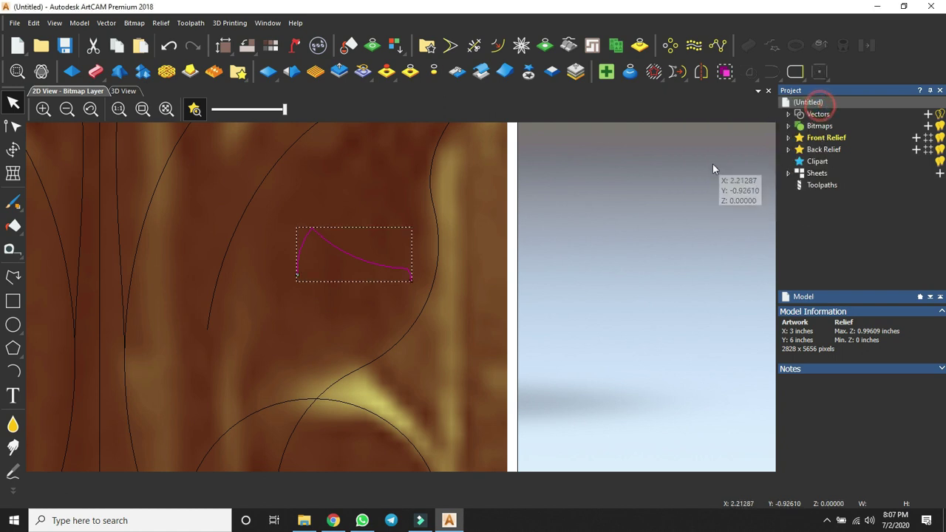
Edit the profile's nodes to smooth the bend at its outer end and level both end points at about Y -1.34
{"action": "key", "text": "n"}
{"action": "scroll", "coordinate": [414, 270], "scroll_direction": "up", "scroll_amount": 2}
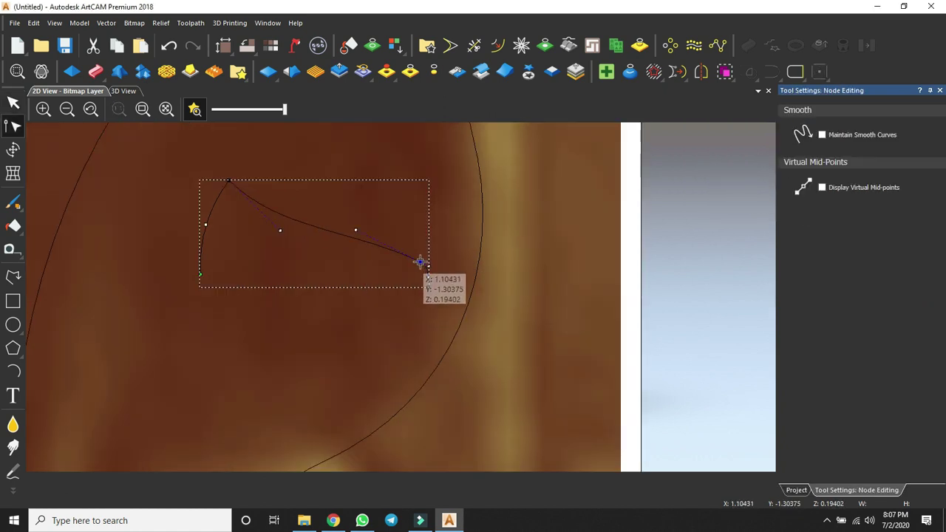
{"action": "left_click", "coordinate": [420, 261]}
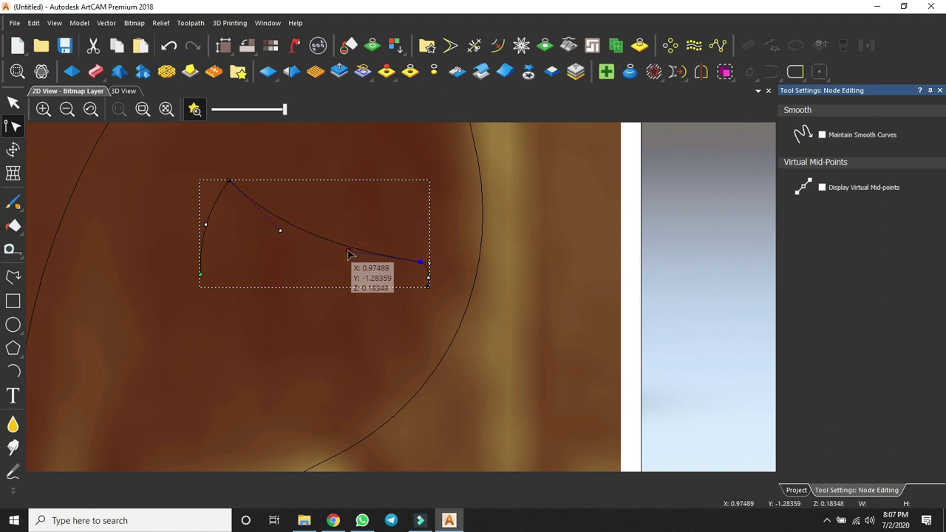
{"action": "scroll", "coordinate": [425, 281], "scroll_direction": "up", "scroll_amount": 3}
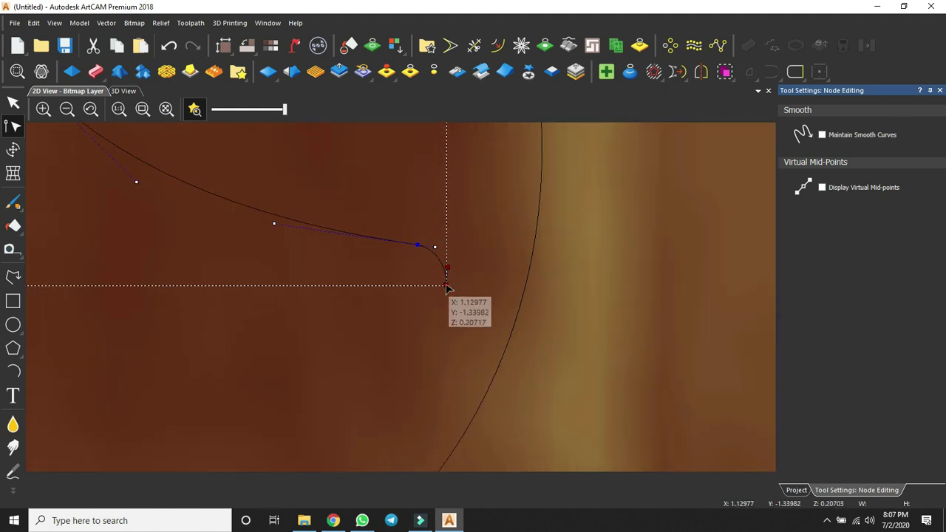
{"action": "scroll", "coordinate": [394, 298], "scroll_direction": "down", "scroll_amount": 3}
{"action": "scroll", "coordinate": [266, 275], "scroll_direction": "up", "scroll_amount": 3}
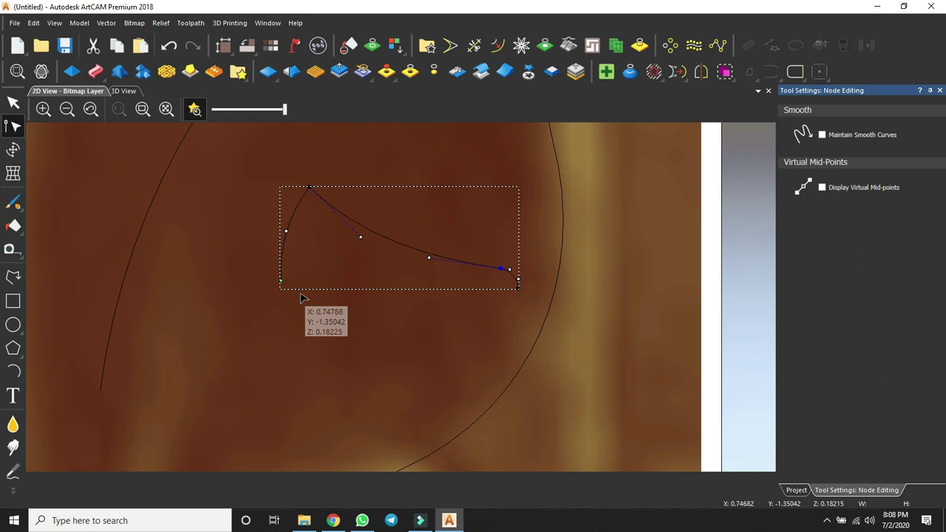
{"action": "left_click_drag", "start_coordinate": [280, 281], "coordinate": [281, 291]}
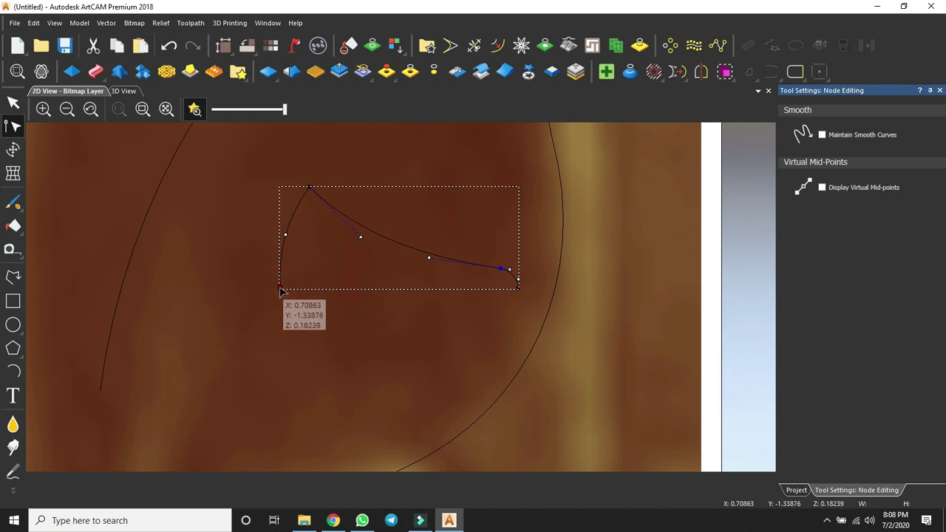
{"action": "scroll", "coordinate": [329, 305], "scroll_direction": "down", "scroll_amount": 3}
{"action": "left_click", "coordinate": [13, 103]}
{"action": "scroll", "coordinate": [386, 300], "scroll_direction": "down", "scroll_amount": 3}
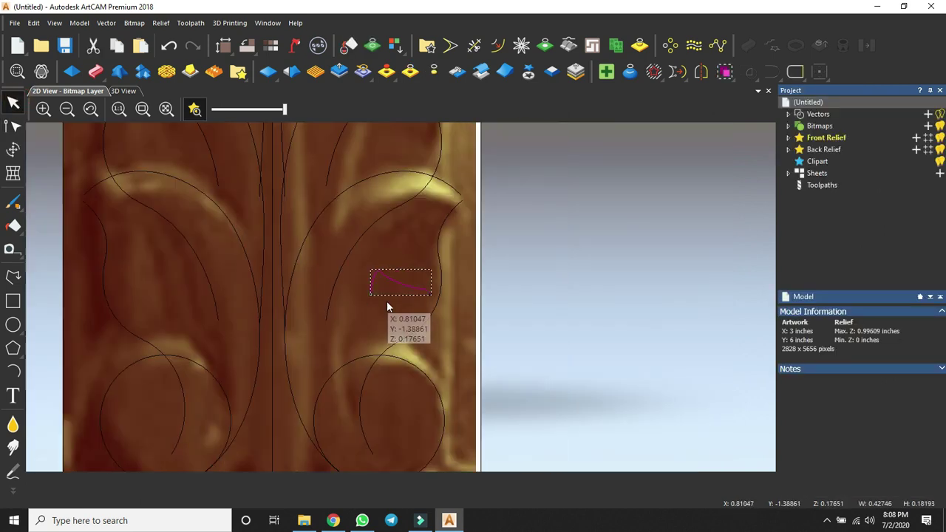
Mirror a copy of the profile horizontally to its right side and deselect it
{"action": "left_click", "coordinate": [700, 72]}
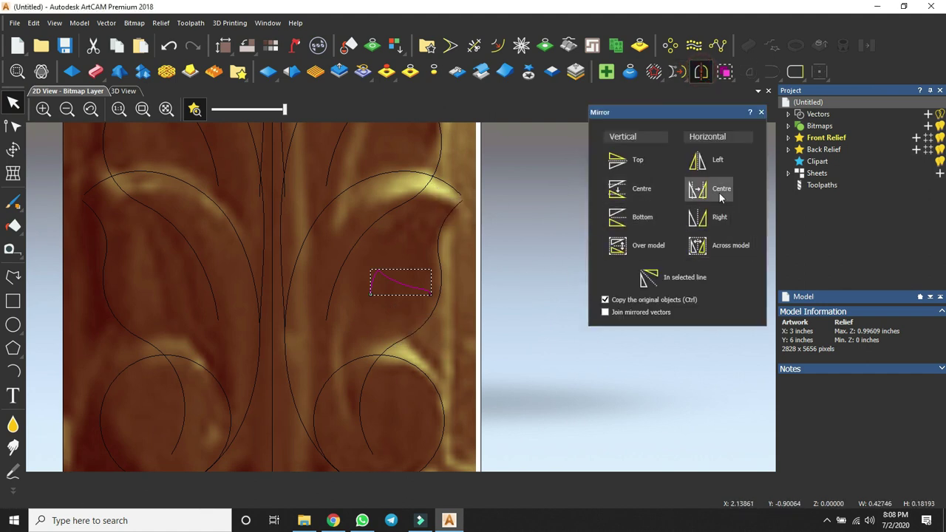
{"action": "left_click", "coordinate": [761, 112]}
{"action": "scroll", "coordinate": [452, 302], "scroll_direction": "down", "scroll_amount": 5}
{"action": "scroll", "coordinate": [453, 296], "scroll_direction": "up", "scroll_amount": 3}
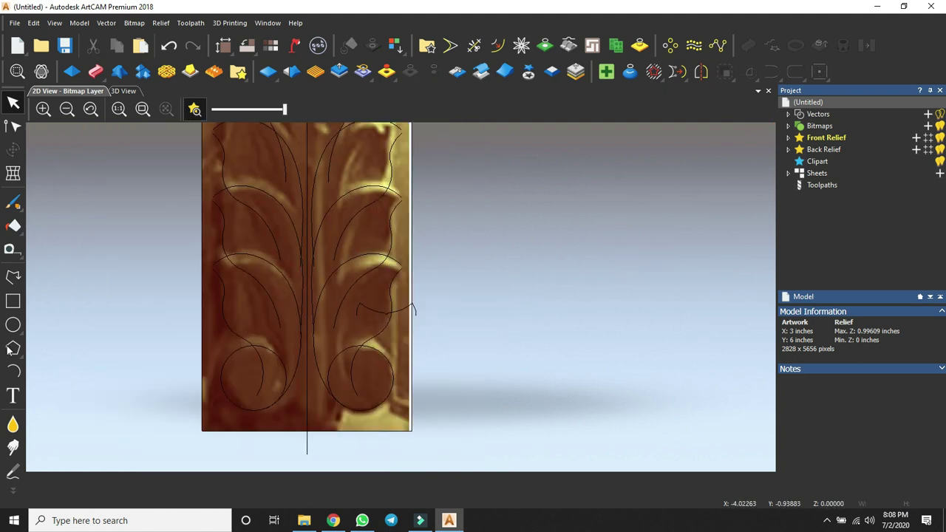
Draw an open three-segment polyline about 1.42 inches wide beside the model, with a sloping top and two vertical ends
{"action": "left_click", "coordinate": [14, 277]}
{"action": "scroll", "coordinate": [432, 288], "scroll_direction": "up", "scroll_amount": 2}
{"action": "left_click", "coordinate": [415, 296]}
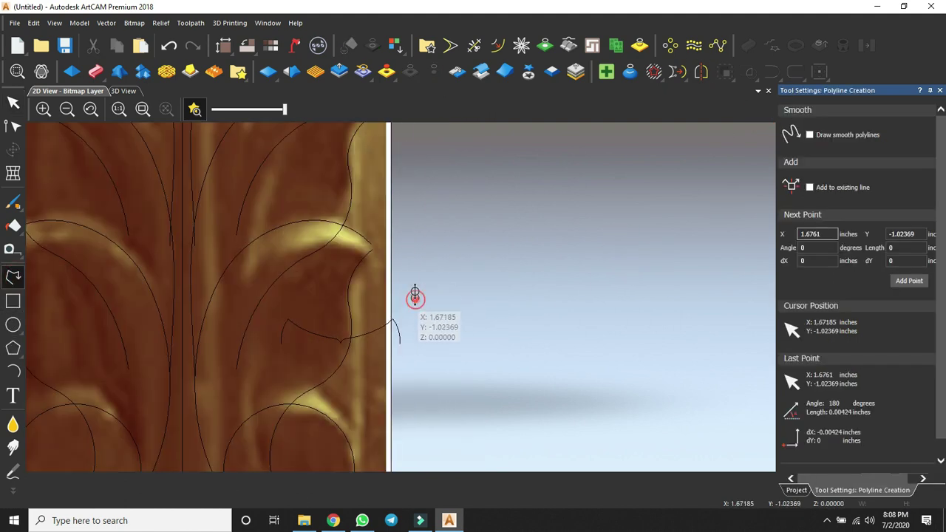
{"action": "left_click", "coordinate": [415, 263]}
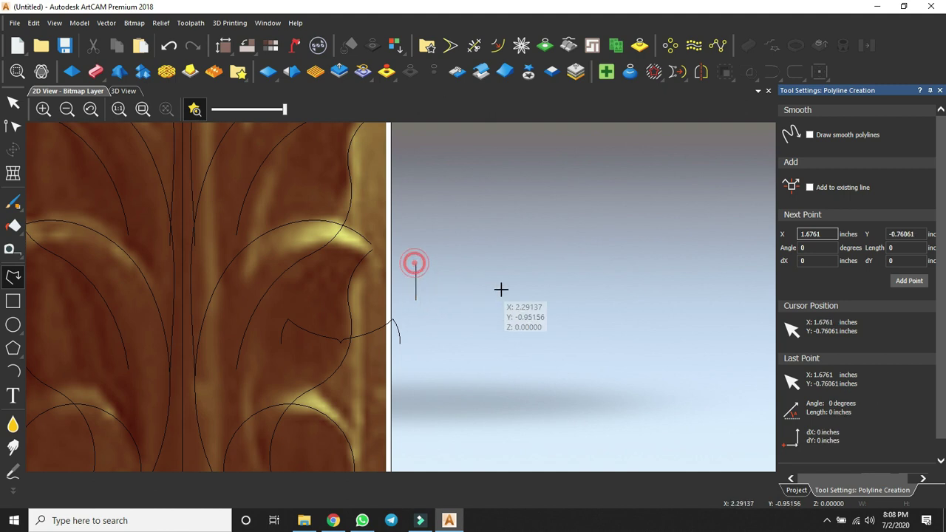
{"action": "left_click", "coordinate": [613, 286]}
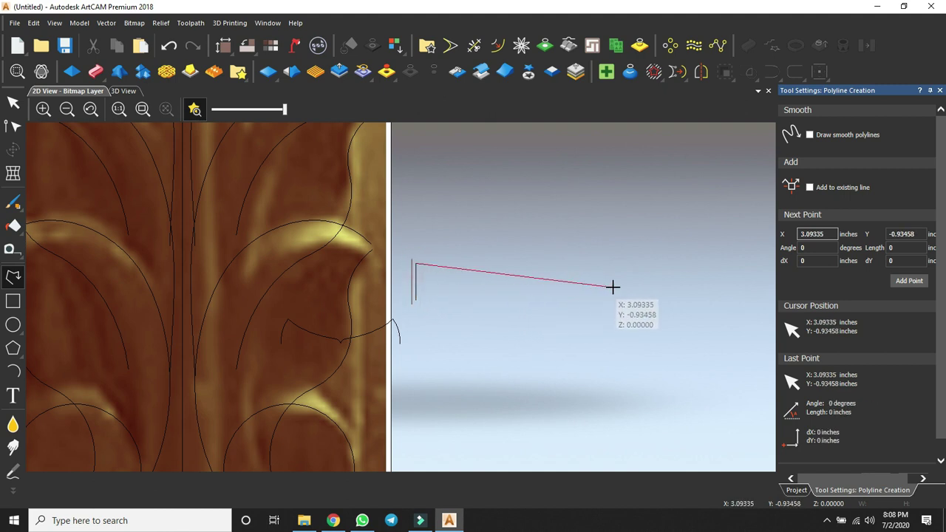
{"action": "left_click", "coordinate": [616, 311]}
{"action": "right_click", "coordinate": [669, 272]}
{"action": "left_click", "coordinate": [636, 285]}
Edit the polyline's nodes to level its right end point with the left one and raise its right corner to about Y -0.88
{"action": "left_click_drag", "start_coordinate": [653, 244], "coordinate": [429, 331]}
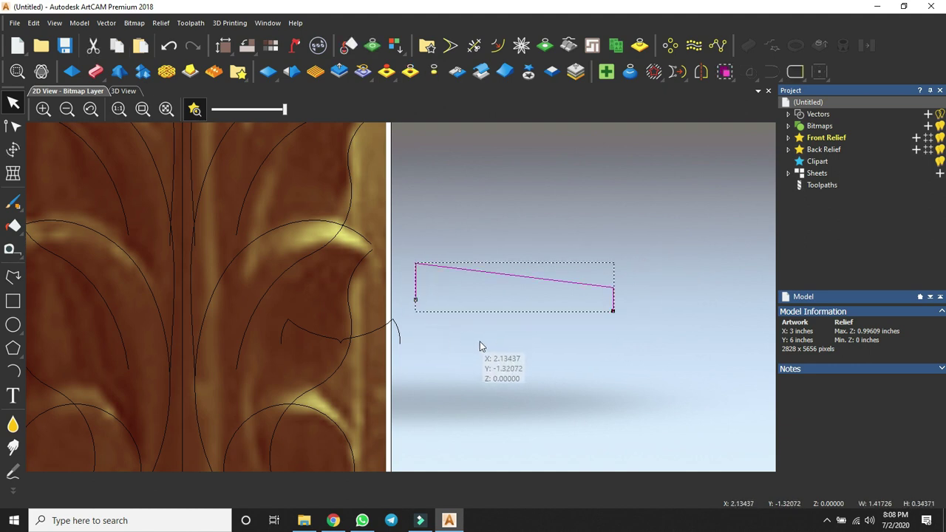
{"action": "key", "text": "n"}
{"action": "left_click_drag", "start_coordinate": [613, 311], "coordinate": [613, 282]}
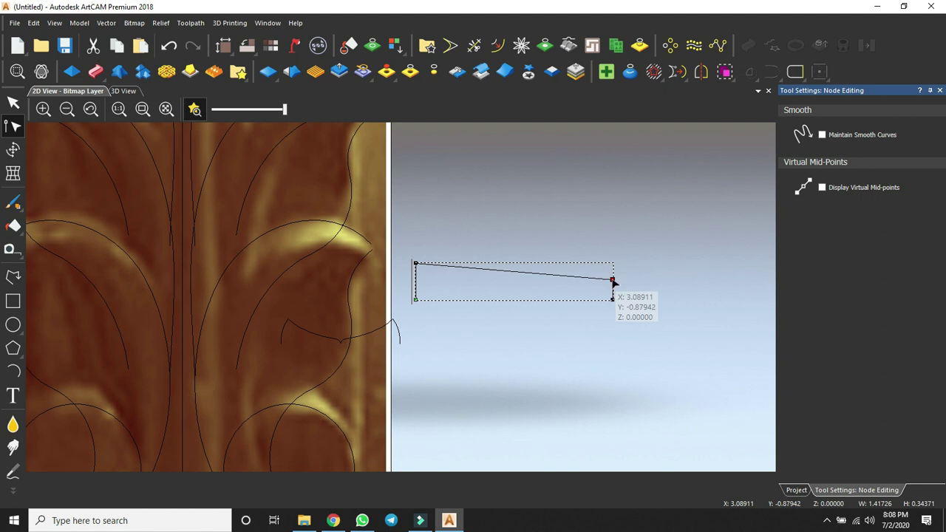
{"action": "left_click", "coordinate": [523, 219]}
{"action": "left_click", "coordinate": [13, 103]}
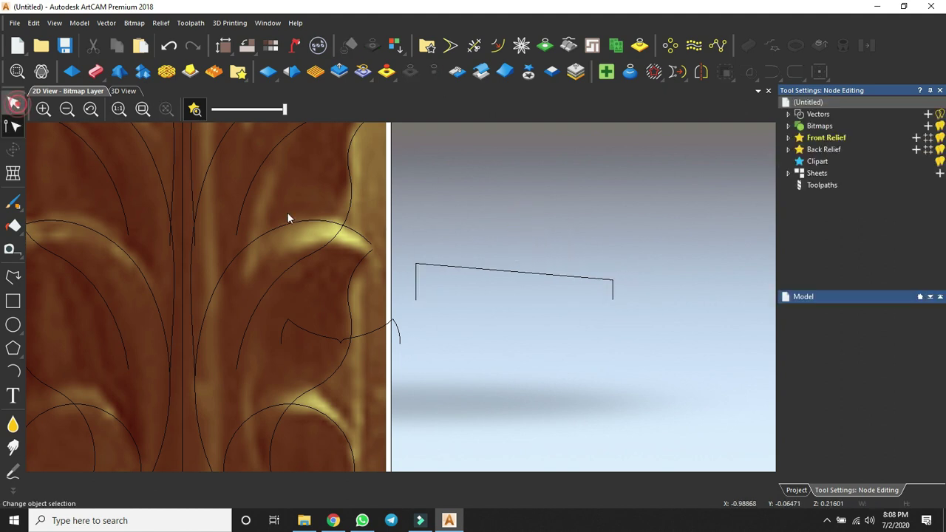
Inspect the traced vectors over the relief in the 3D view and return to the 2D view
{"action": "scroll", "coordinate": [296, 225], "scroll_direction": "down", "scroll_amount": 2}
{"action": "scroll", "coordinate": [309, 226], "scroll_direction": "up", "scroll_amount": 2}
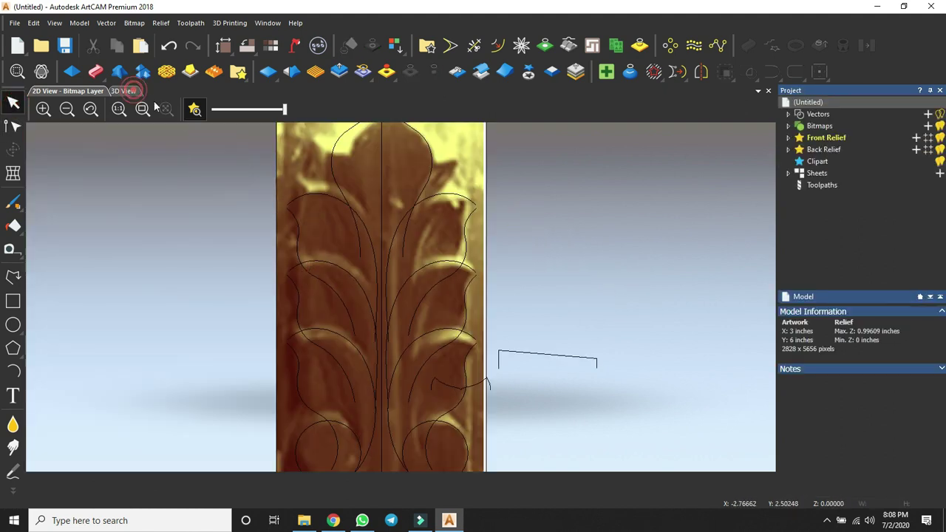
{"action": "left_click", "coordinate": [126, 91]}
{"action": "scroll", "coordinate": [398, 206], "scroll_direction": "up", "scroll_amount": 1}
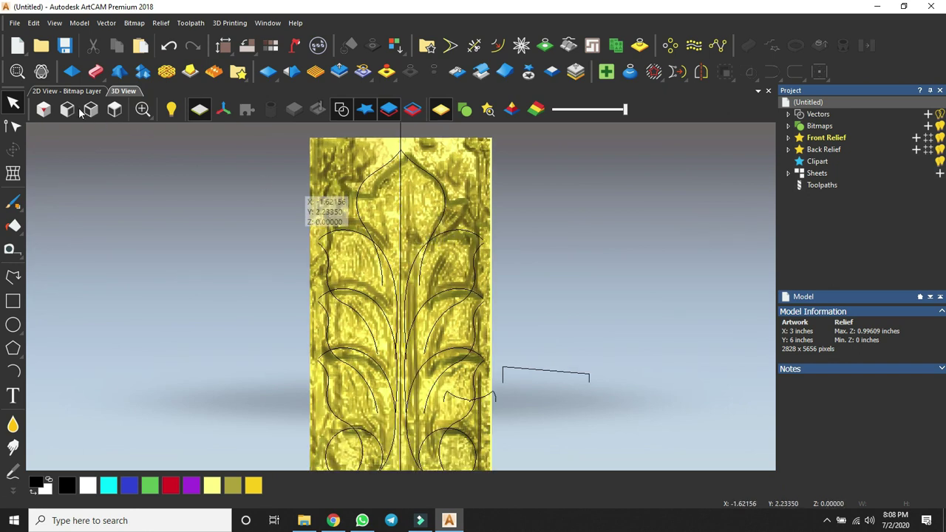
{"action": "left_click", "coordinate": [47, 91]}
Draw two connected arcs of about 0.22 and 1.66 inch radius from the top leaf's left edge to the centre line
{"action": "scroll", "coordinate": [388, 199], "scroll_direction": "down", "scroll_amount": 1}
{"action": "scroll", "coordinate": [492, 310], "scroll_direction": "up", "scroll_amount": 2}
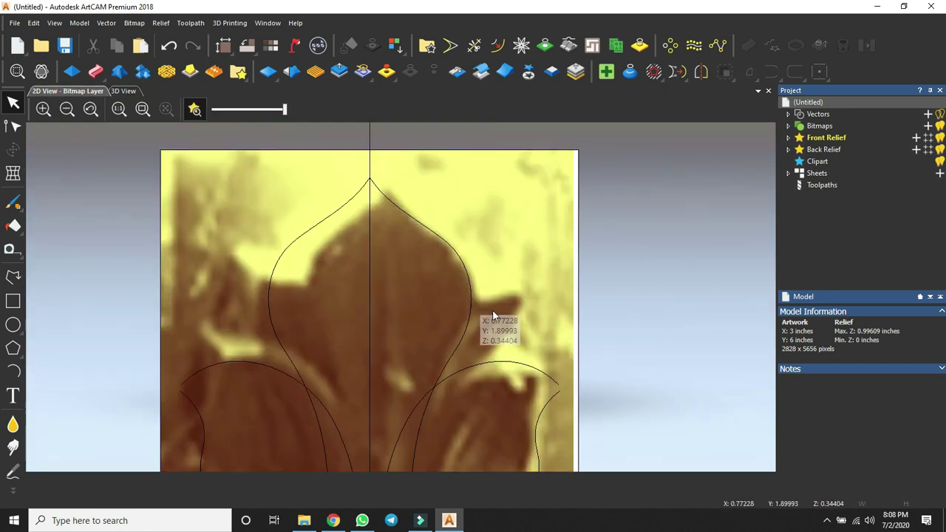
{"action": "left_click", "coordinate": [15, 375]}
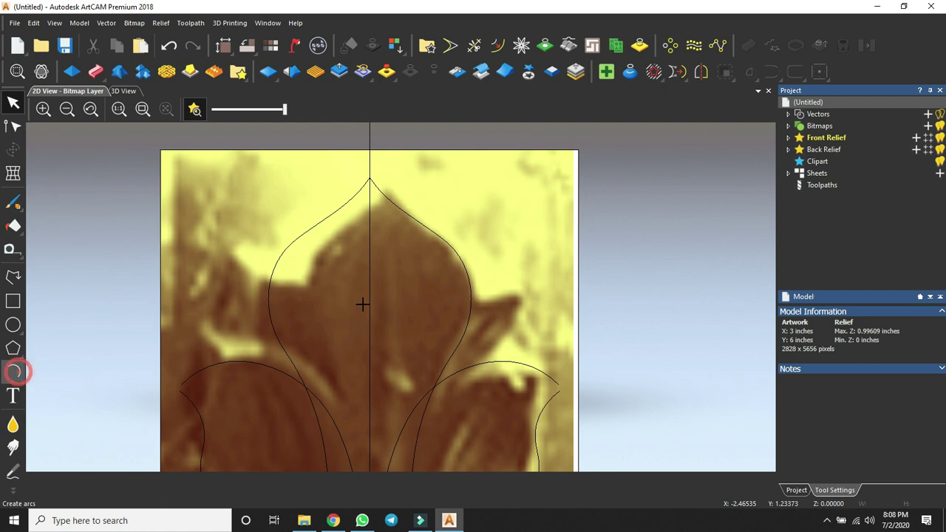
{"action": "left_click", "coordinate": [272, 322]}
{"action": "left_click", "coordinate": [302, 283]}
{"action": "left_click", "coordinate": [281, 291]}
{"action": "left_click", "coordinate": [302, 284]}
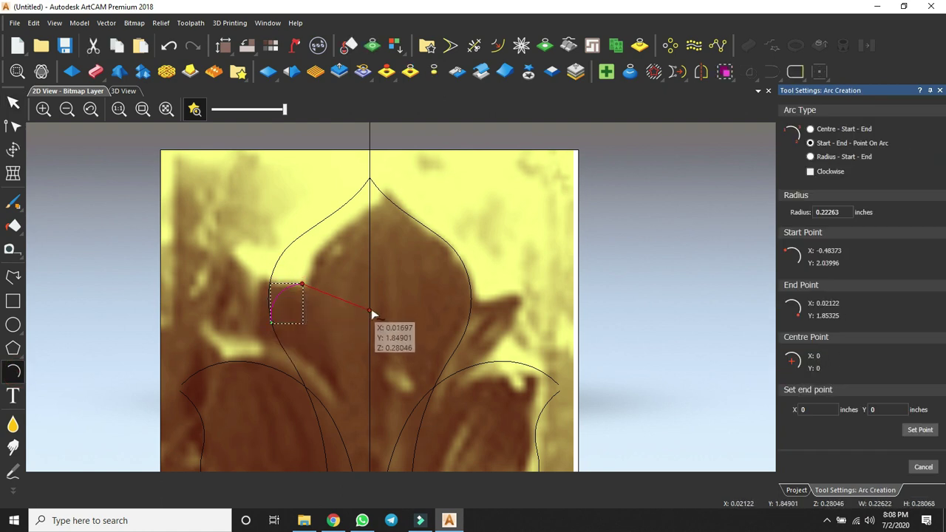
{"action": "left_click", "coordinate": [371, 312]}
{"action": "left_click", "coordinate": [345, 298]}
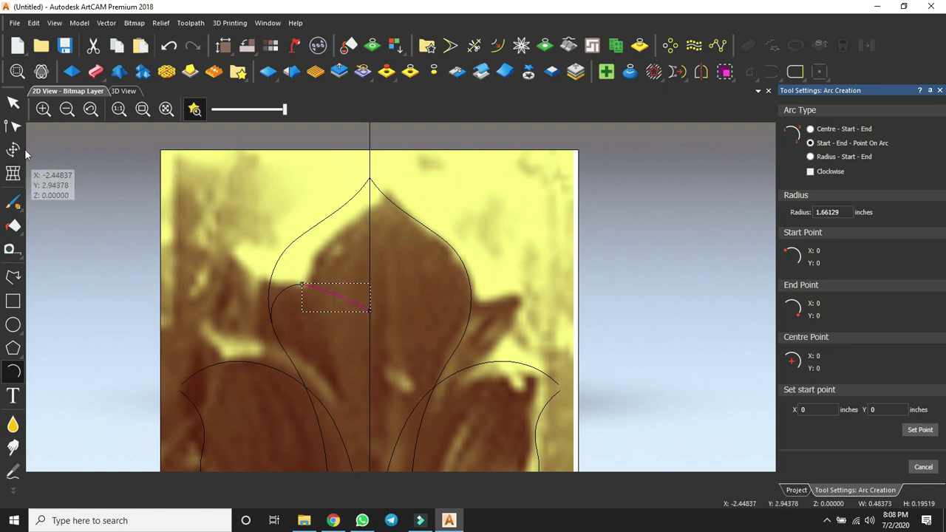
{"action": "left_click", "coordinate": [12, 102]}
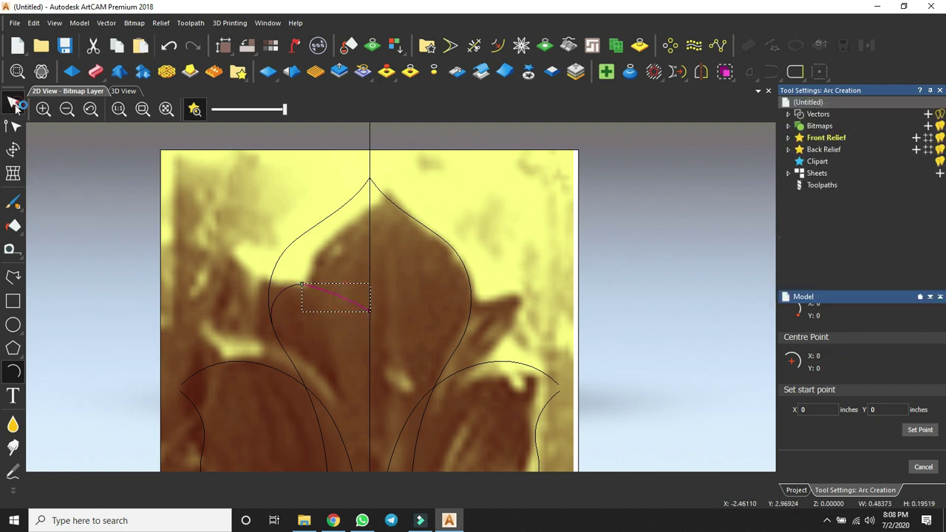
Join the two arcs inside the top leaf into one vector and adjust the node near their junction to soften the curve
{"action": "left_click", "coordinate": [322, 272]}
{"action": "key", "text": "j"}
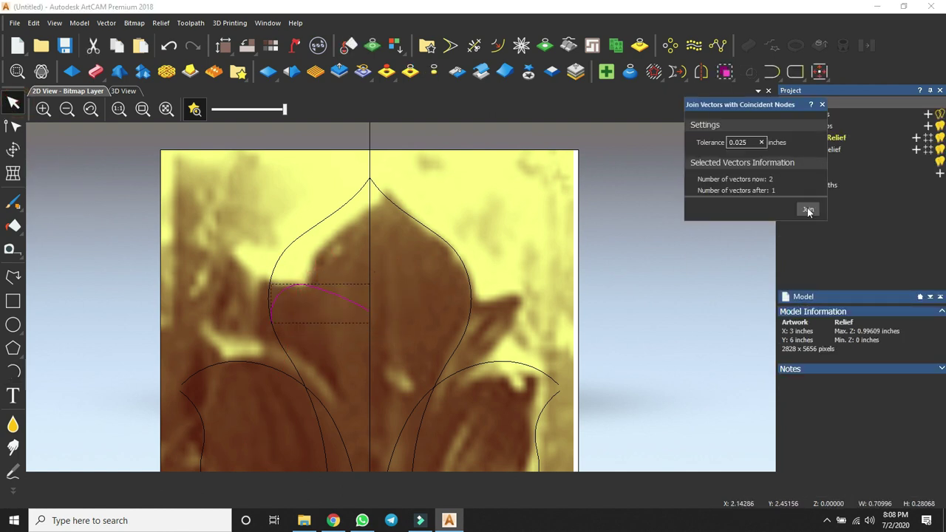
{"action": "left_click", "coordinate": [822, 105]}
{"action": "key", "text": "n"}
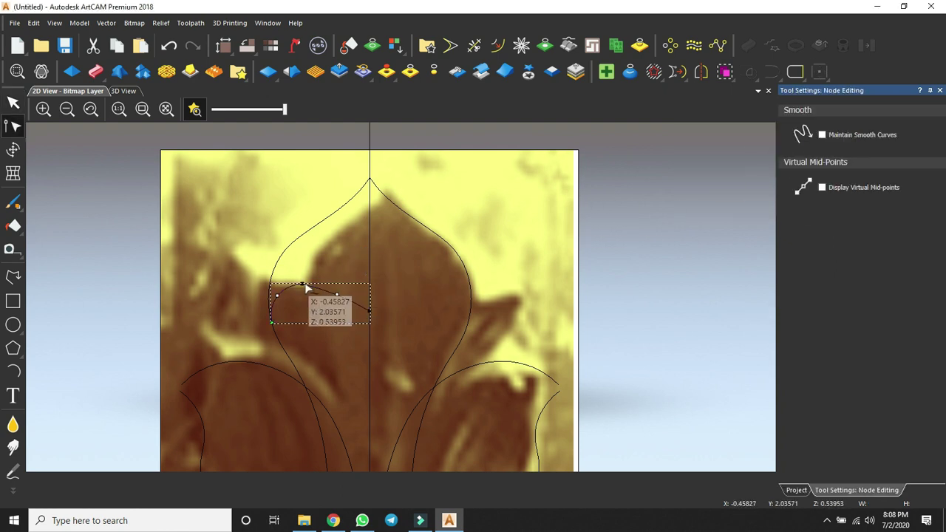
{"action": "left_click_drag", "start_coordinate": [302, 282], "coordinate": [326, 288]}
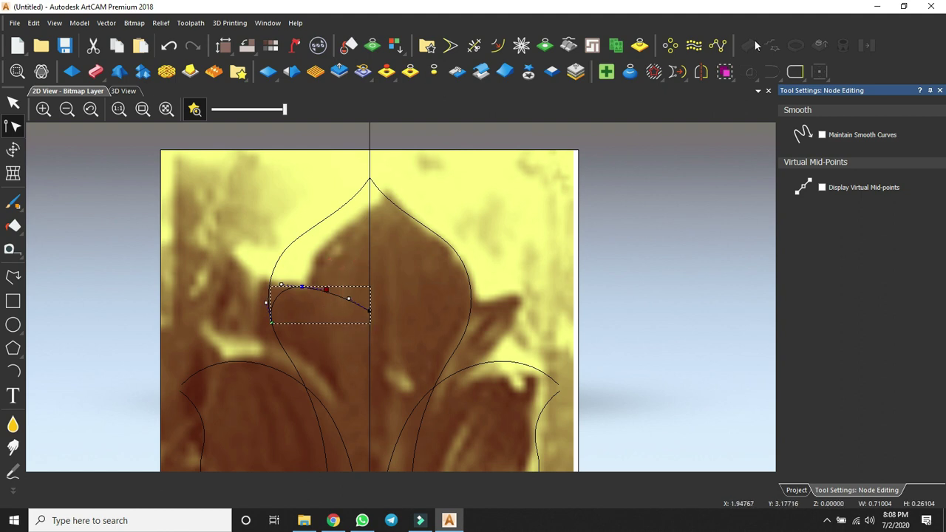
Mirror a copy of the inner leaf curve to its right side and join both halves into one vector
{"action": "left_click", "coordinate": [698, 72]}
{"action": "left_click", "coordinate": [697, 217]}
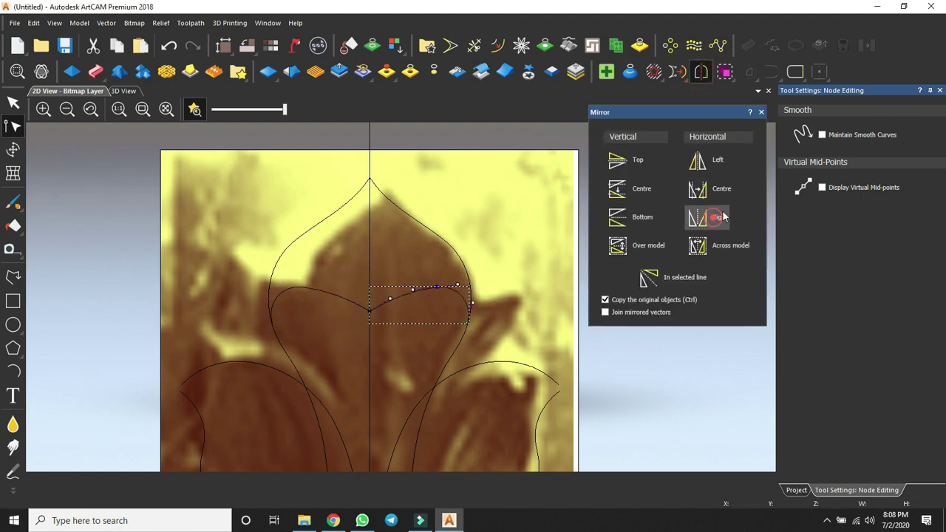
{"action": "left_click", "coordinate": [761, 112]}
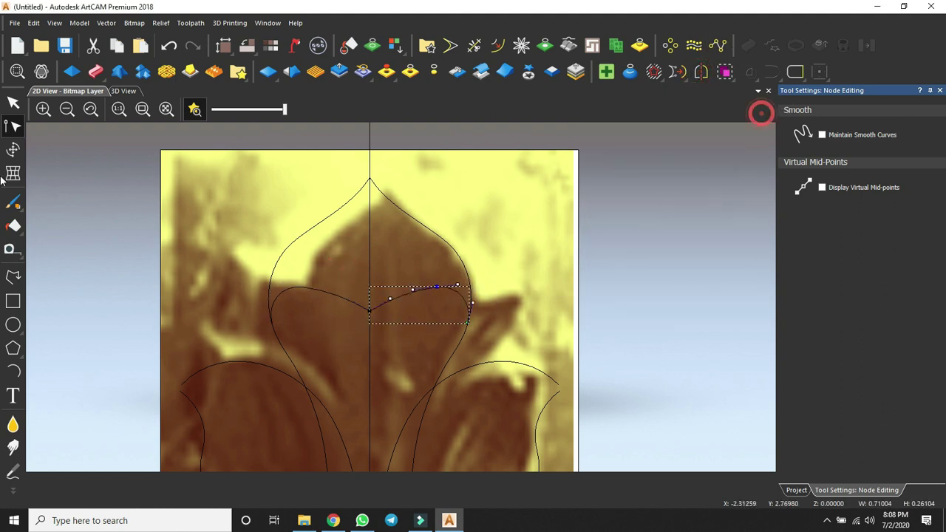
{"action": "left_click", "coordinate": [13, 103]}
{"action": "left_click_drag", "start_coordinate": [206, 239], "coordinate": [517, 380]}
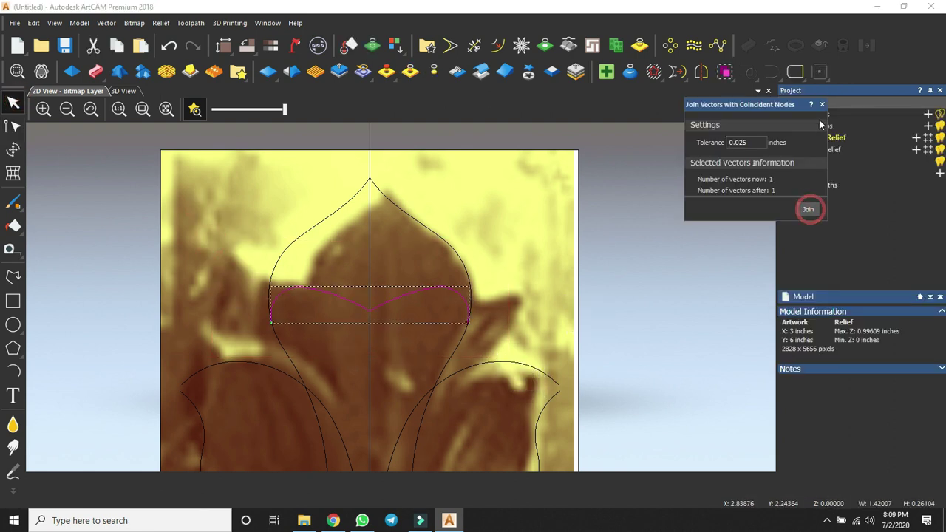
{"action": "left_click", "coordinate": [822, 105]}
Switch the model size units to millimetres and scale the relief's height to 0.25 mm
{"action": "left_click", "coordinate": [224, 46]}
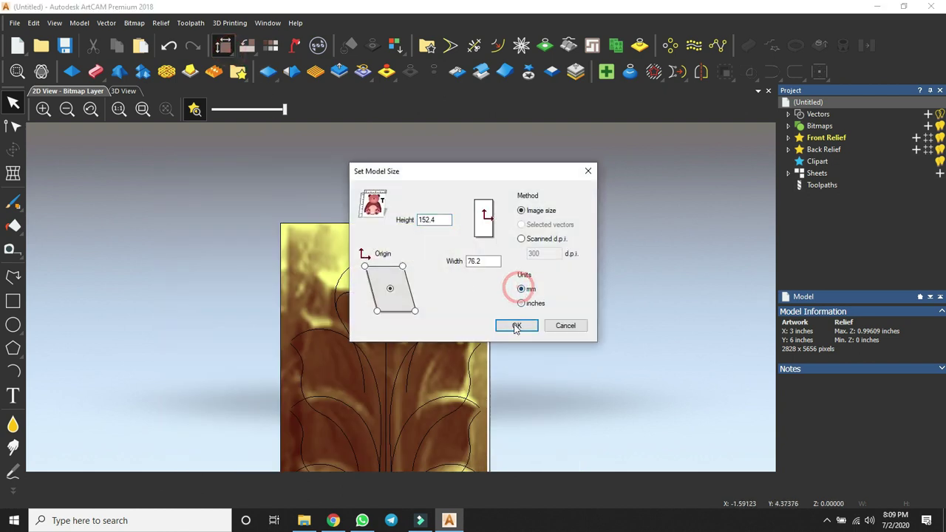
{"action": "left_click", "coordinate": [517, 327]}
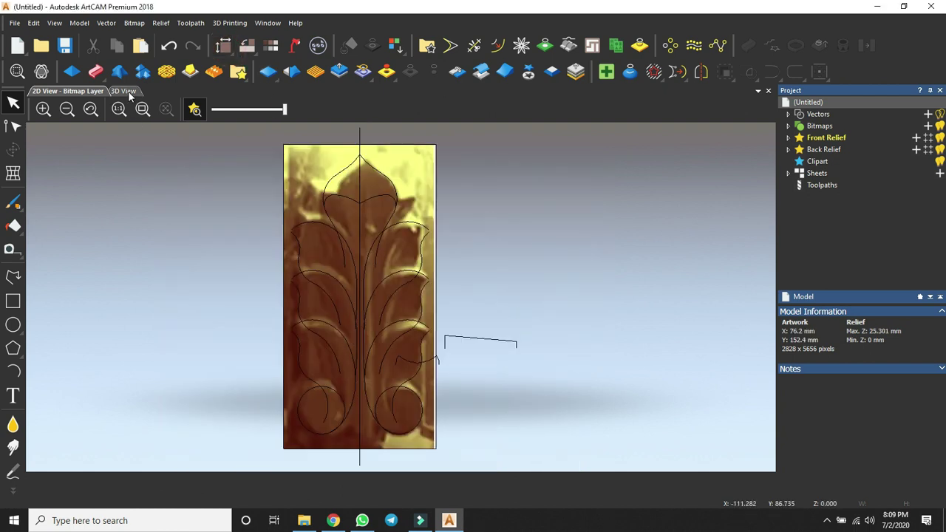
{"action": "left_click", "coordinate": [132, 91]}
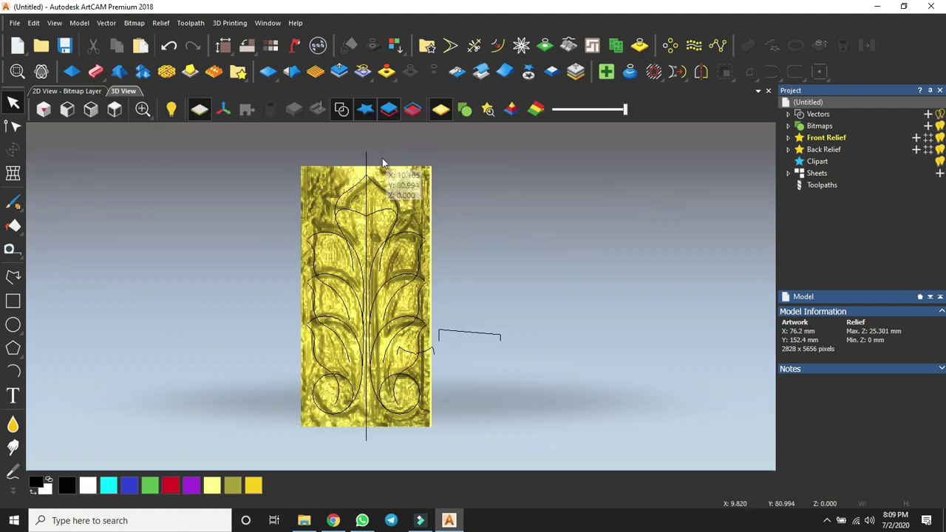
{"action": "left_click", "coordinate": [339, 69]}
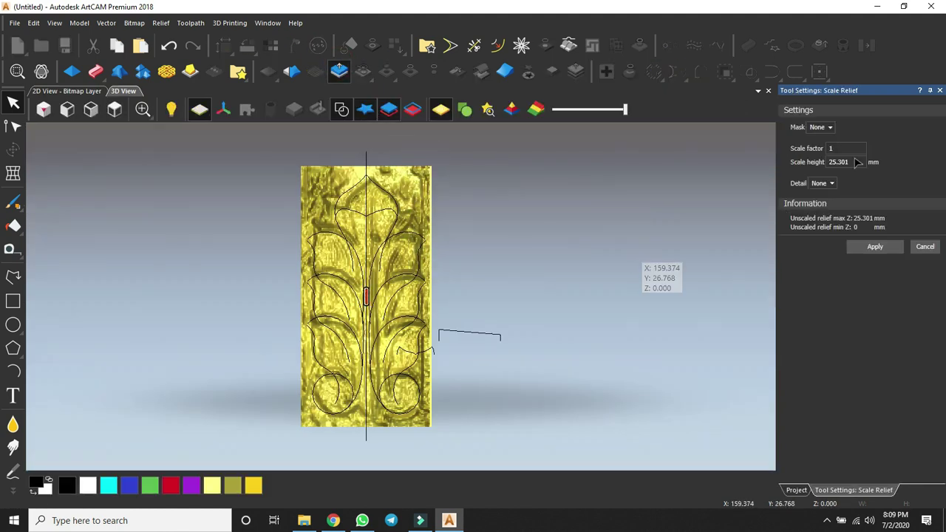
{"action": "double_click", "coordinate": [855, 162]}
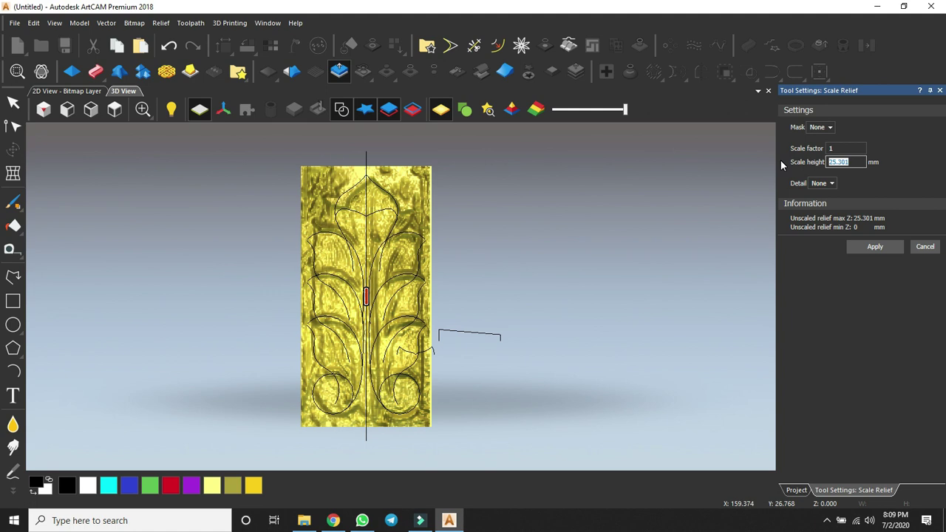
{"action": "left_click", "coordinate": [877, 247]}
{"action": "left_click", "coordinate": [921, 249]}
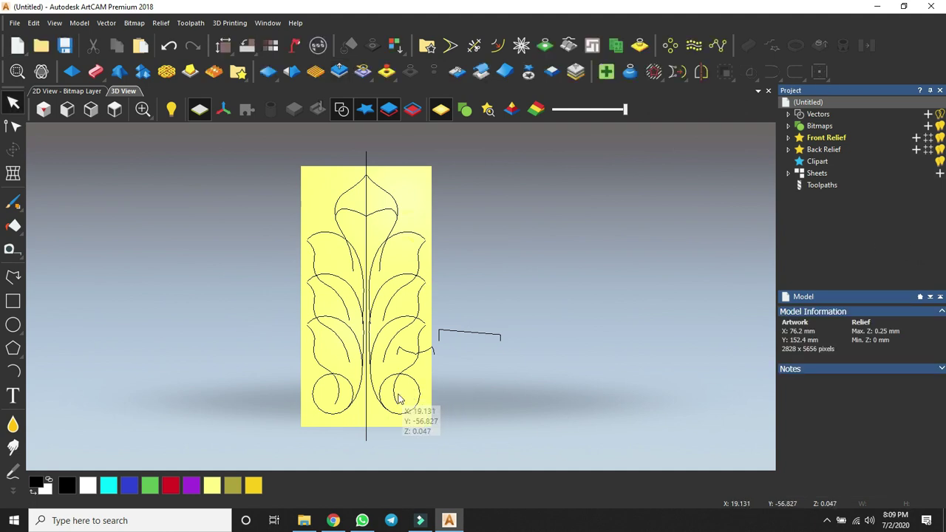
Draw a straight line about 137 mm long from the top leaf's tip down to the right of the centre line's lower end
{"action": "scroll", "coordinate": [398, 399], "scroll_direction": "up", "scroll_amount": 2}
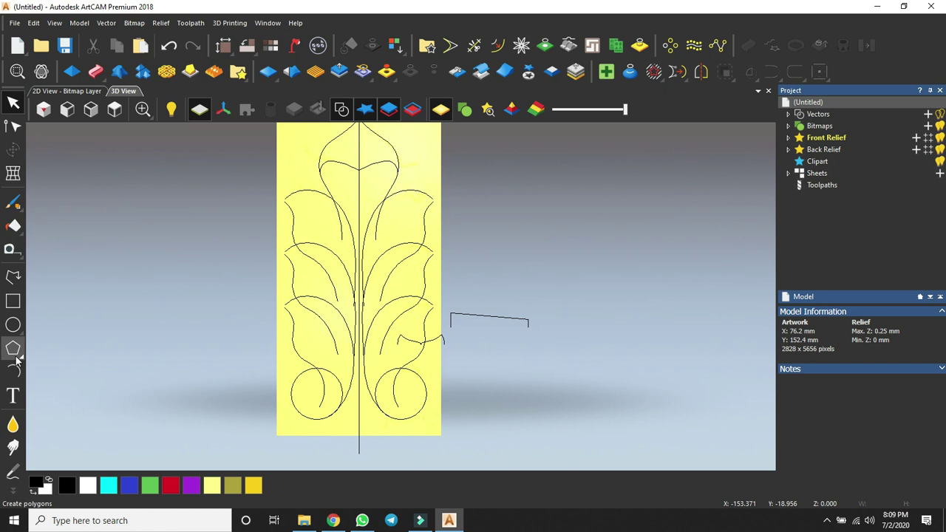
{"action": "left_click", "coordinate": [13, 276]}
{"action": "scroll", "coordinate": [203, 254], "scroll_direction": "down", "scroll_amount": 1}
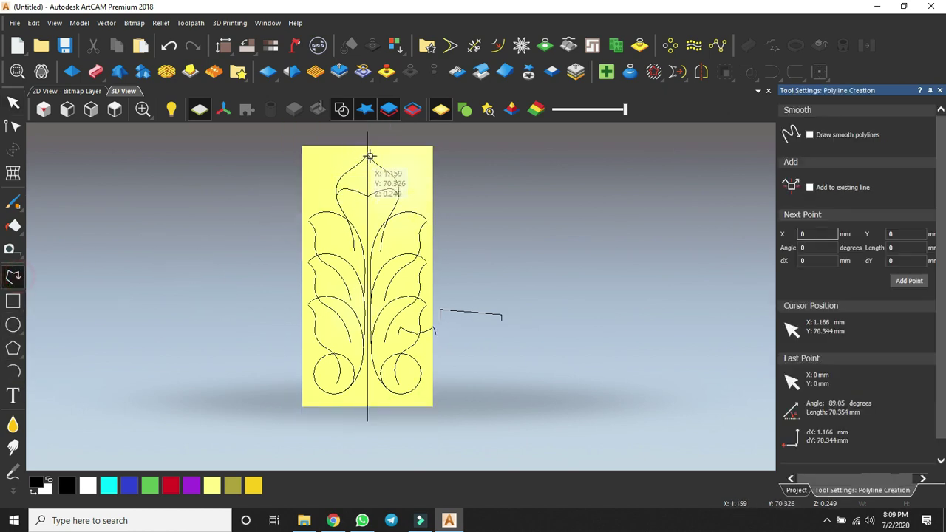
{"action": "left_click", "coordinate": [370, 155]}
{"action": "scroll", "coordinate": [372, 388], "scroll_direction": "up", "scroll_amount": 1}
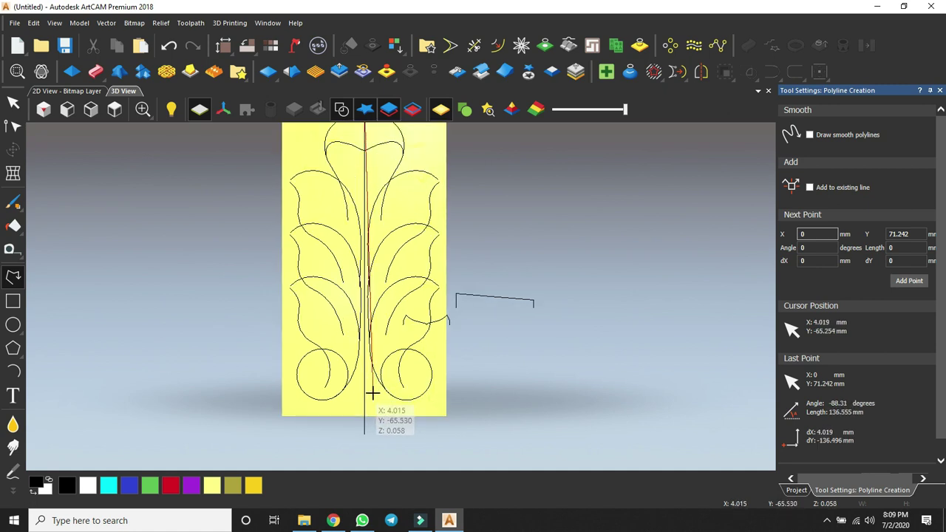
{"action": "left_click", "coordinate": [378, 384]}
{"action": "key", "text": "Escape"}
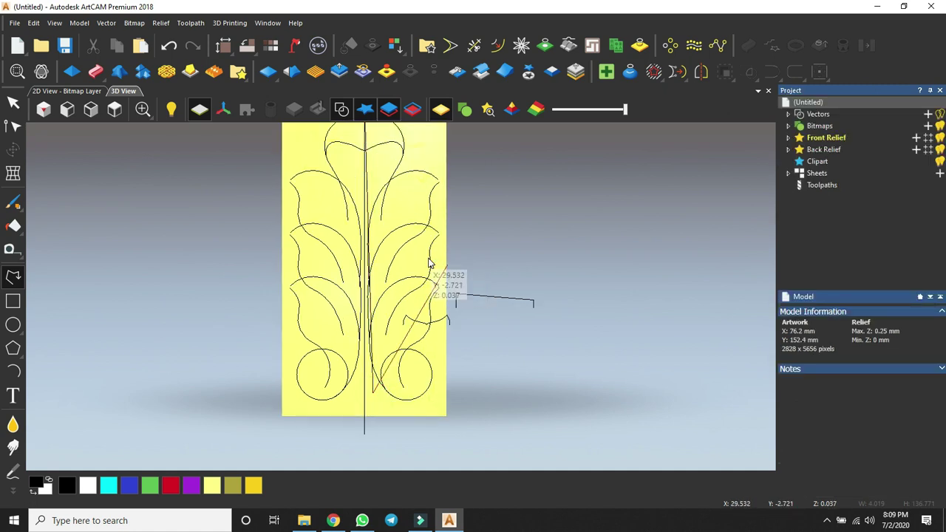
Move the new line's top node slightly to the right of the centre line at the leaf tip
{"action": "scroll", "coordinate": [403, 228], "scroll_direction": "down", "scroll_amount": 1}
{"action": "scroll", "coordinate": [376, 181], "scroll_direction": "up", "scroll_amount": 5}
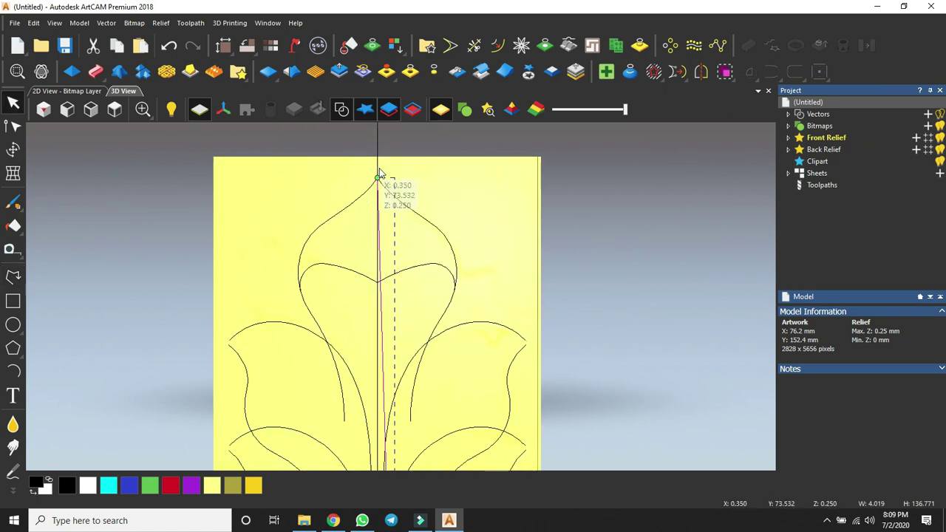
{"action": "key", "text": "n"}
{"action": "scroll", "coordinate": [374, 183], "scroll_direction": "up", "scroll_amount": 1}
{"action": "left_click_drag", "start_coordinate": [375, 184], "coordinate": [381, 185]}
{"action": "scroll", "coordinate": [414, 267], "scroll_direction": "down", "scroll_amount": 5}
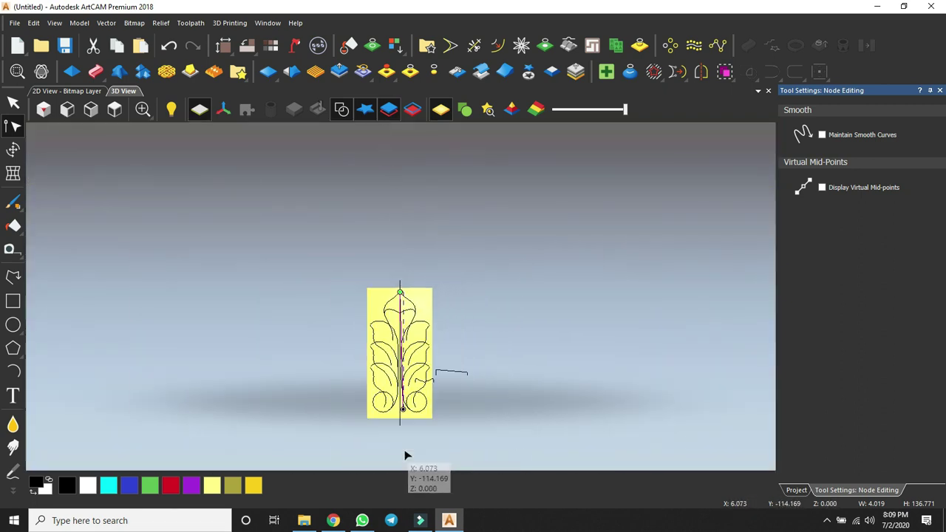
{"action": "scroll", "coordinate": [405, 454], "scroll_direction": "up", "scroll_amount": 4}
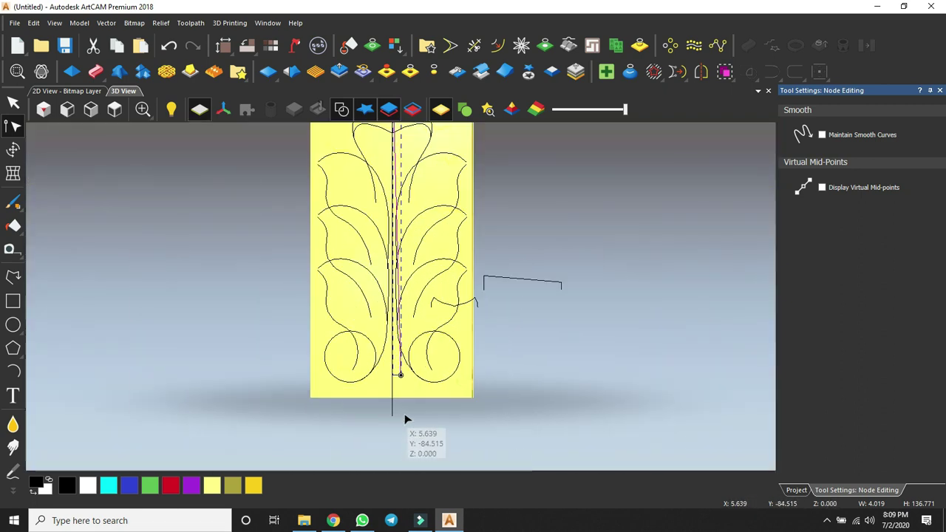
Mirror a copy of the stem line horizontally across the model, keeping the original
{"action": "left_click", "coordinate": [701, 71]}
{"action": "left_click", "coordinate": [721, 250]}
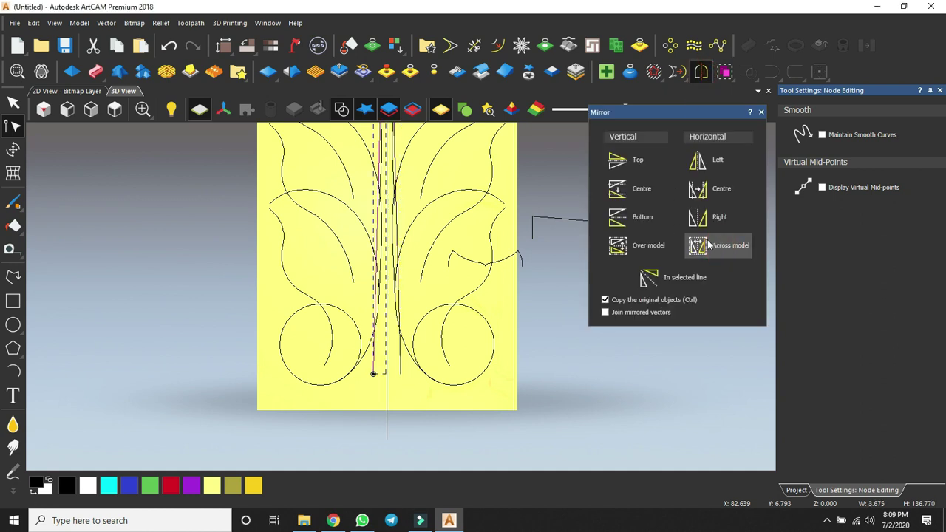
{"action": "left_click", "coordinate": [761, 111]}
{"action": "left_click", "coordinate": [574, 321]}
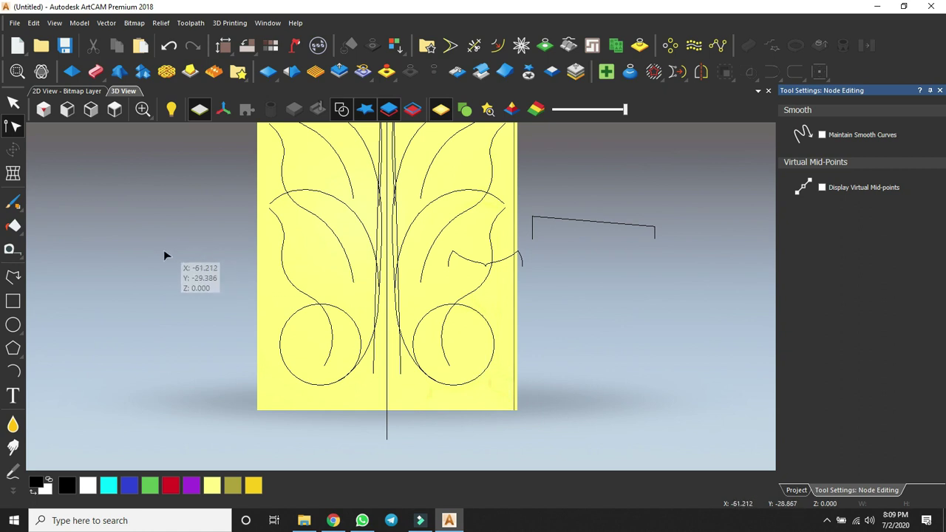
Draw an upward-curving arc about 8.5 mm wide and 4.3 mm high below the right scroll circle
{"action": "left_click", "coordinate": [11, 373]}
{"action": "scroll", "coordinate": [448, 399], "scroll_direction": "up", "scroll_amount": 2}
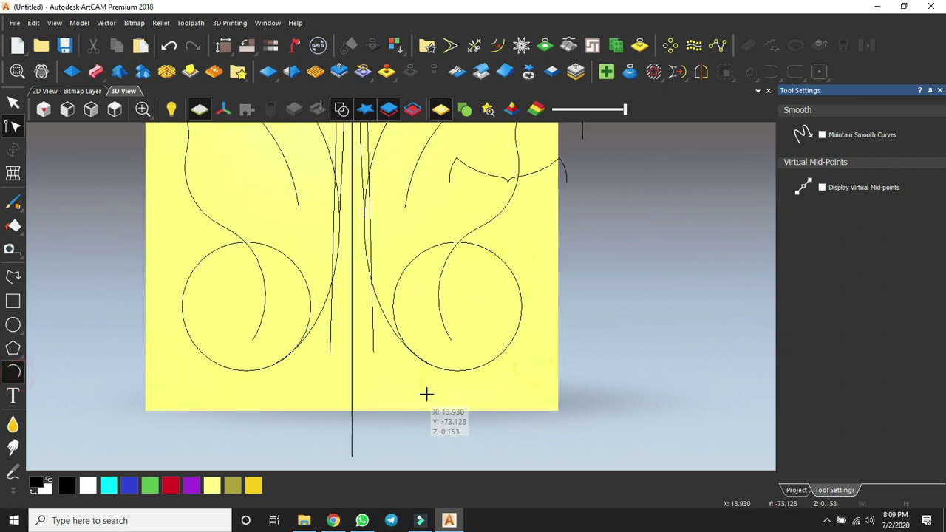
{"action": "left_click", "coordinate": [406, 391]}
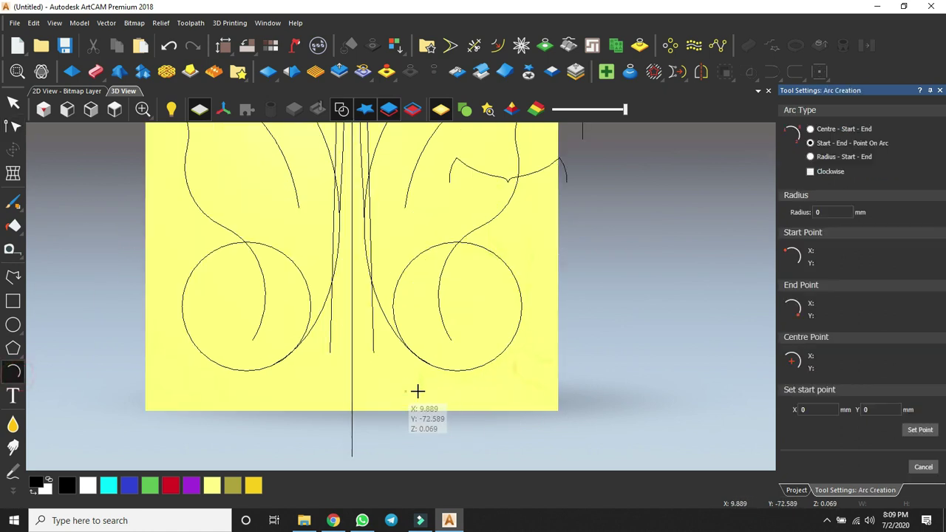
{"action": "left_click", "coordinate": [426, 334]}
{"action": "left_click", "coordinate": [13, 102]}
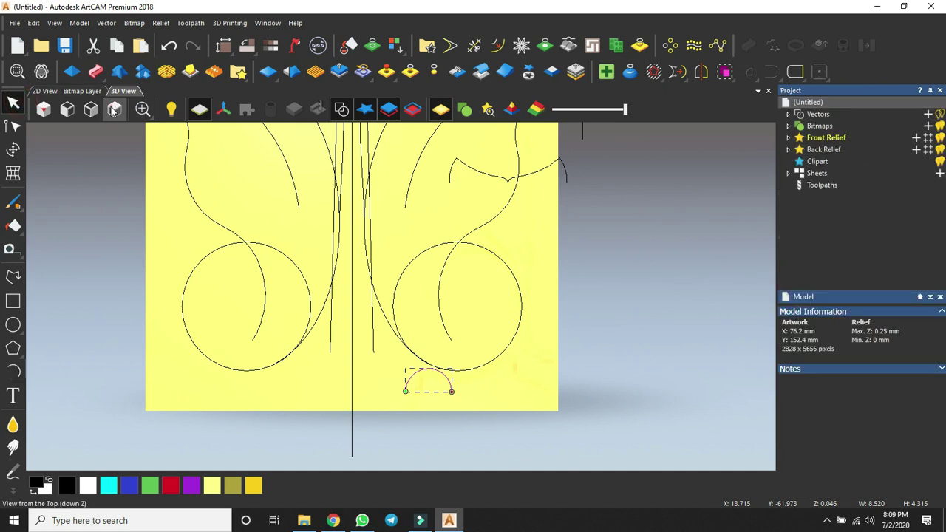
Add a new layer to the front relief and hide the original relief layer
{"action": "left_click", "coordinate": [115, 109]}
{"action": "left_click", "coordinate": [787, 137]}
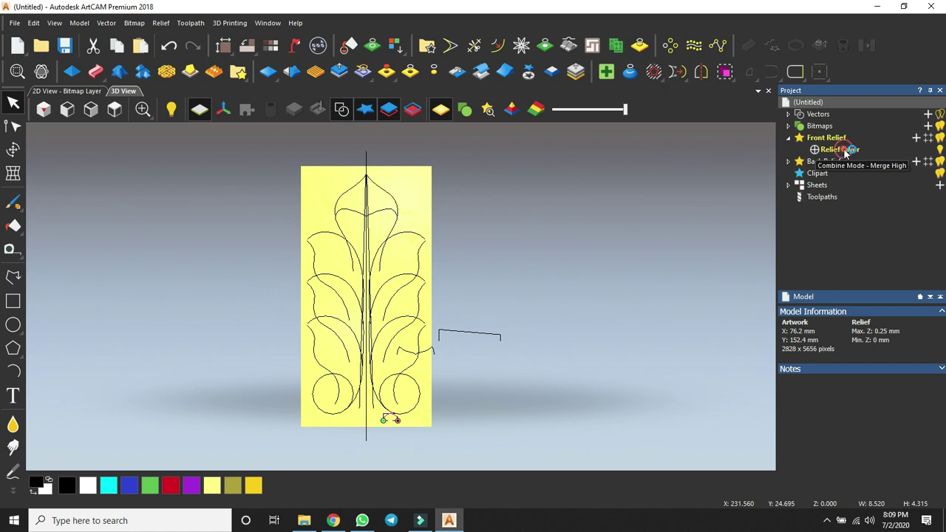
{"action": "left_click", "coordinate": [893, 150]}
{"action": "left_click", "coordinate": [917, 137]}
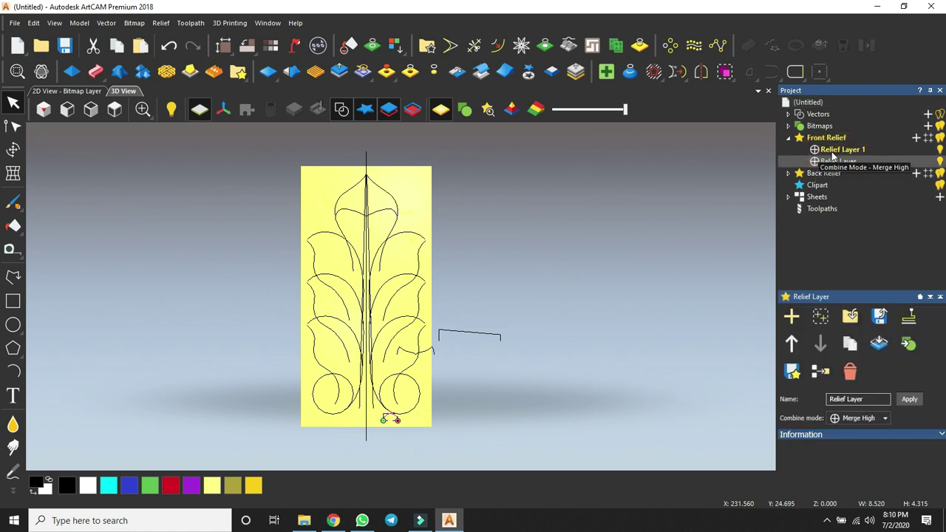
{"action": "left_click", "coordinate": [903, 151]}
Draw a V-shaped two-segment polyline about 1.6 mm wide and 1.5 mm high across the left half of the curved cross-section profile
{"action": "scroll", "coordinate": [435, 309], "scroll_direction": "up", "scroll_amount": 3}
{"action": "left_click", "coordinate": [429, 321]}
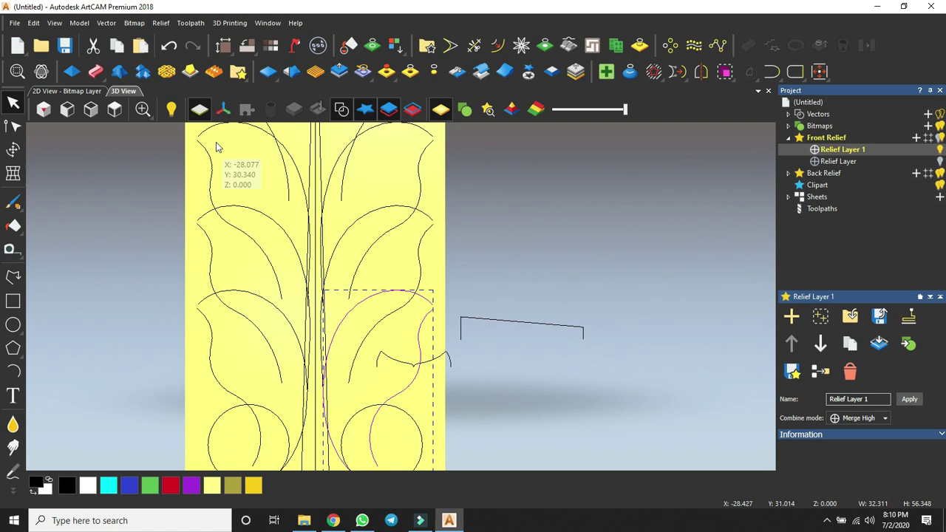
{"action": "scroll", "coordinate": [402, 362], "scroll_direction": "up", "scroll_amount": 5}
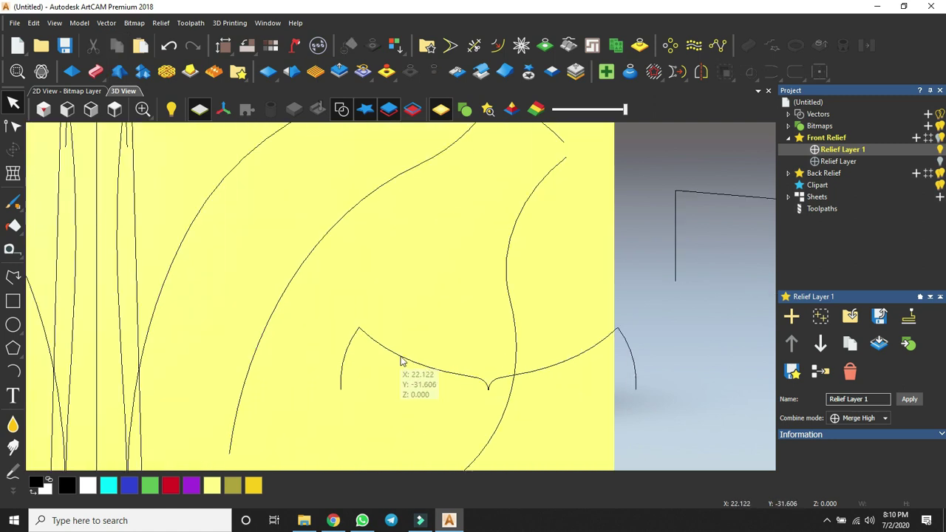
{"action": "left_click", "coordinate": [405, 362]}
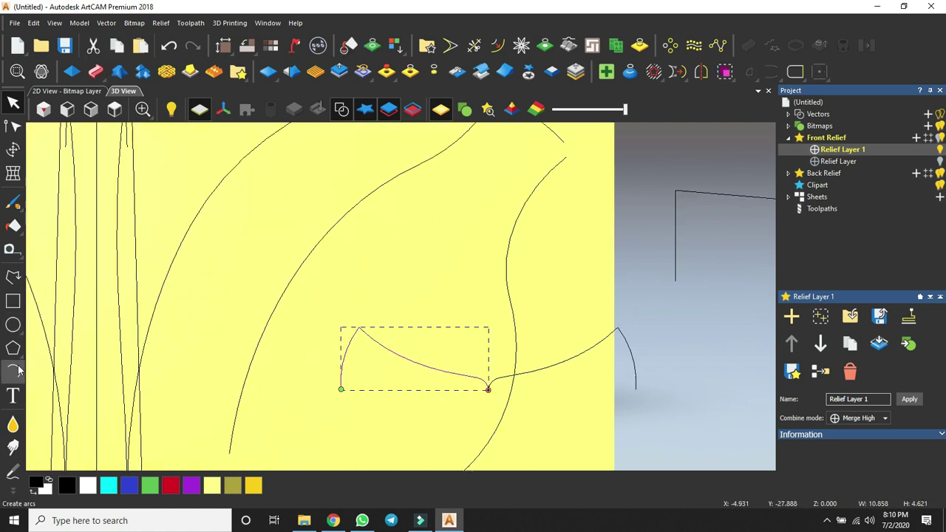
{"action": "left_click", "coordinate": [14, 276]}
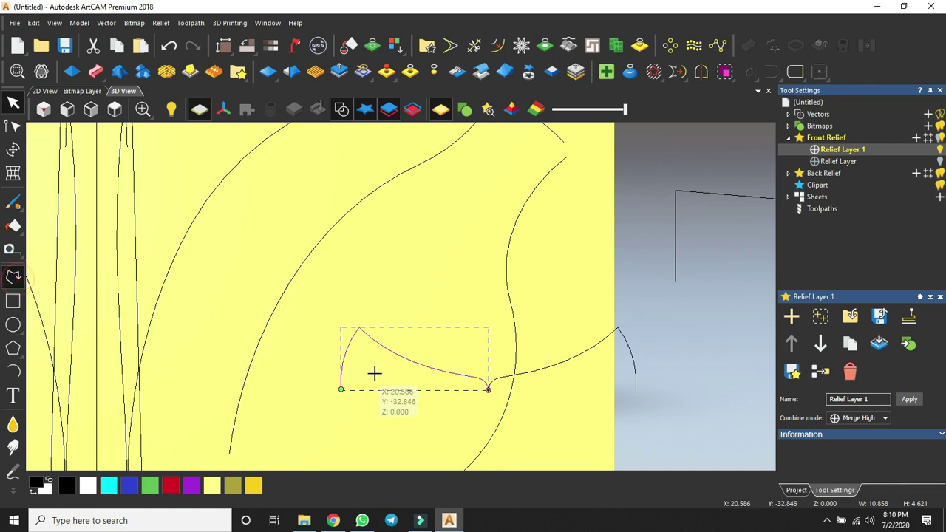
{"action": "scroll", "coordinate": [393, 369], "scroll_direction": "up", "scroll_amount": 2}
{"action": "scroll", "coordinate": [438, 361], "scroll_direction": "up", "scroll_amount": 1}
{"action": "left_click", "coordinate": [410, 333]}
{"action": "double_click", "coordinate": [429, 383]}
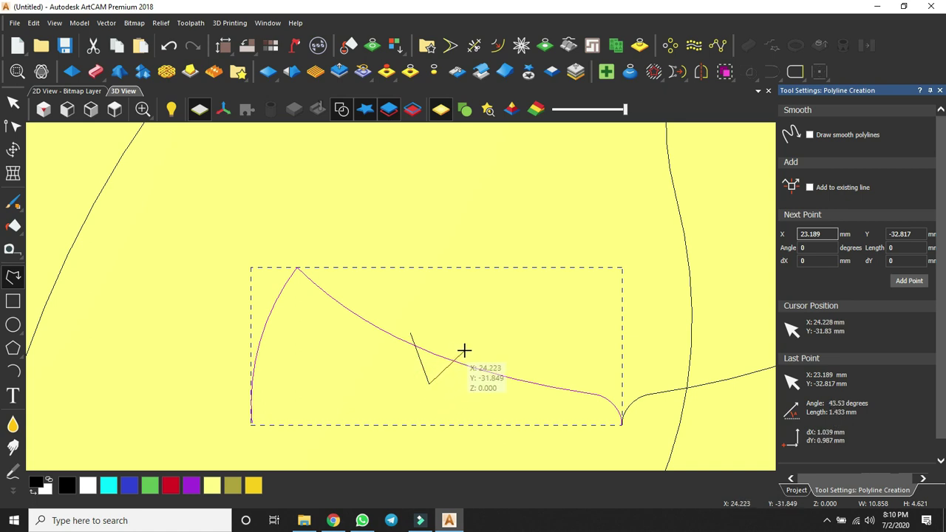
{"action": "key", "text": "Escape"}
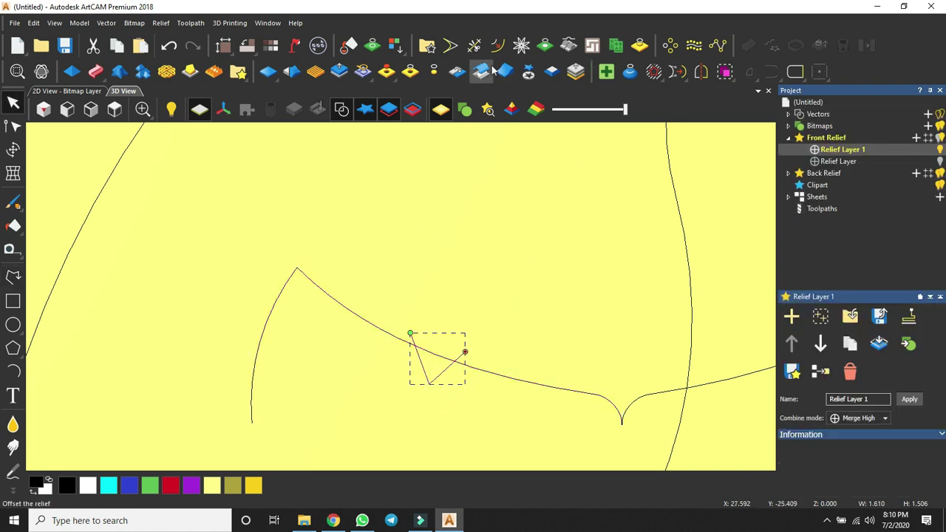
Trim the V's ends above the profile and the curve between them to form a notch, and select the notched profile
{"action": "left_click", "coordinate": [474, 45]}
{"action": "left_click", "coordinate": [411, 335]}
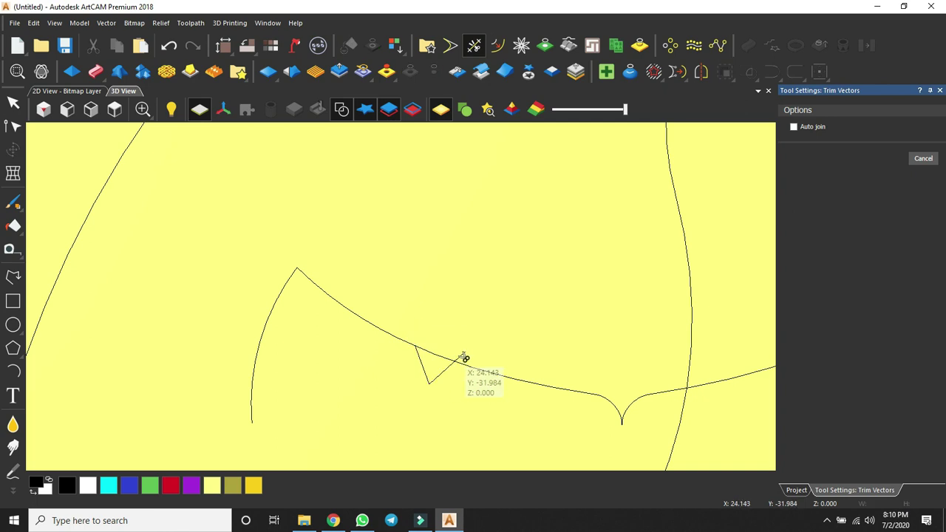
{"action": "left_click", "coordinate": [14, 102]}
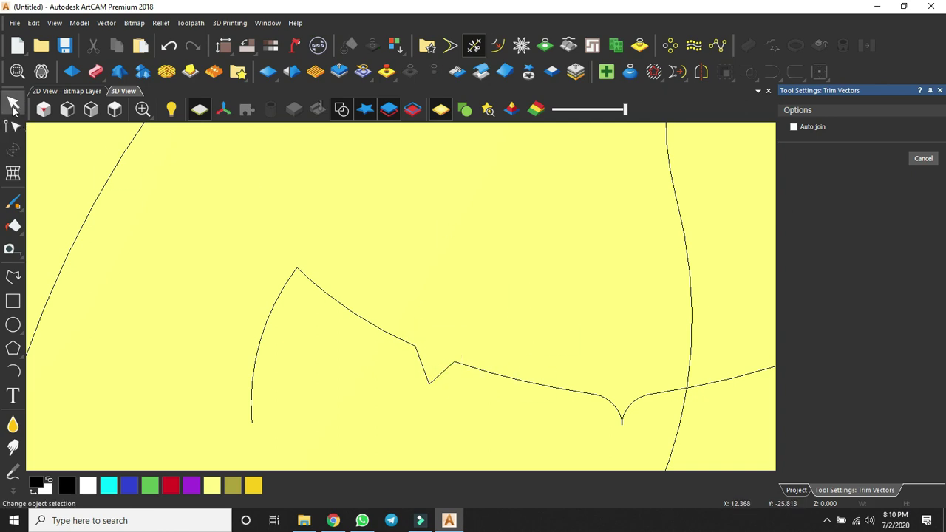
{"action": "scroll", "coordinate": [434, 268], "scroll_direction": "down", "scroll_amount": 2}
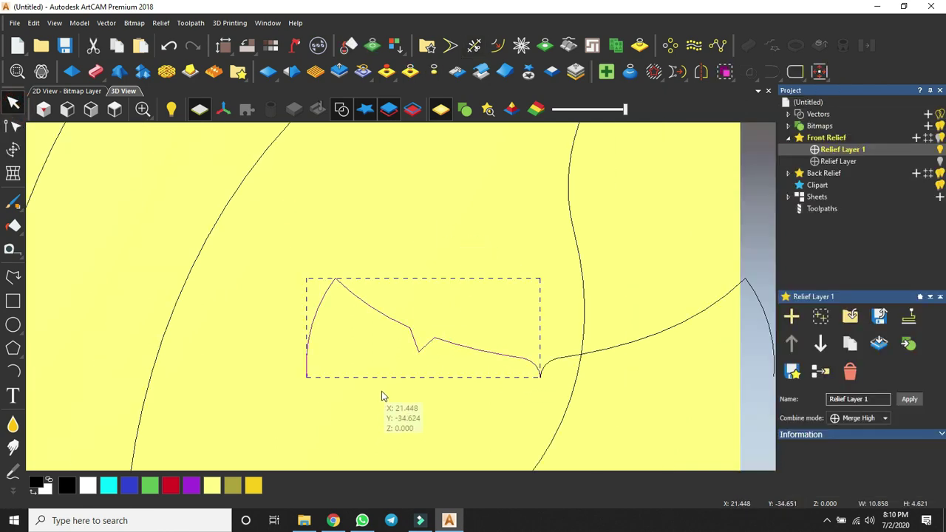
Delete the unnotched right half of the cross-section profile and replace it with a mirrored copy of the notched left half
{"action": "key", "text": "j"}
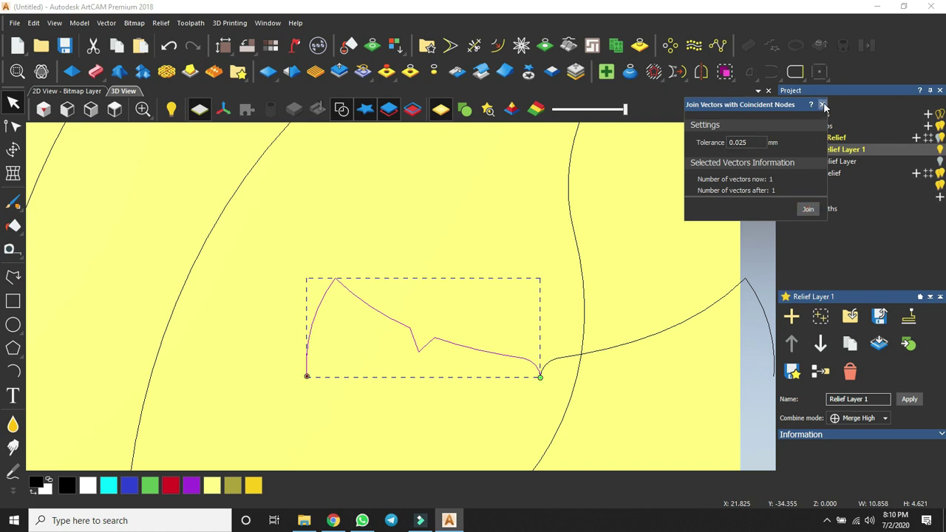
{"action": "left_click", "coordinate": [823, 105]}
{"action": "left_click_drag", "start_coordinate": [697, 269], "coordinate": [687, 343]}
{"action": "left_click_drag", "start_coordinate": [451, 279], "coordinate": [429, 343]}
{"action": "left_click", "coordinate": [700, 72]}
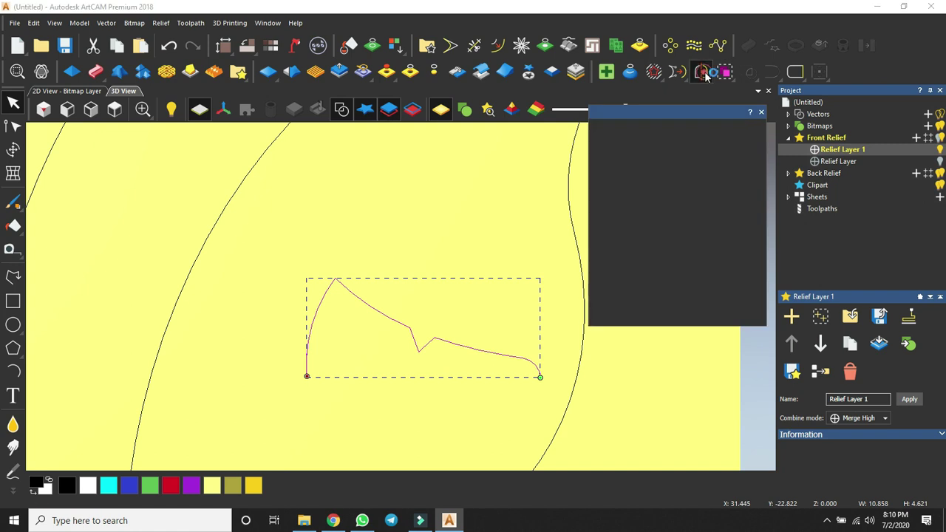
{"action": "left_click", "coordinate": [720, 217]}
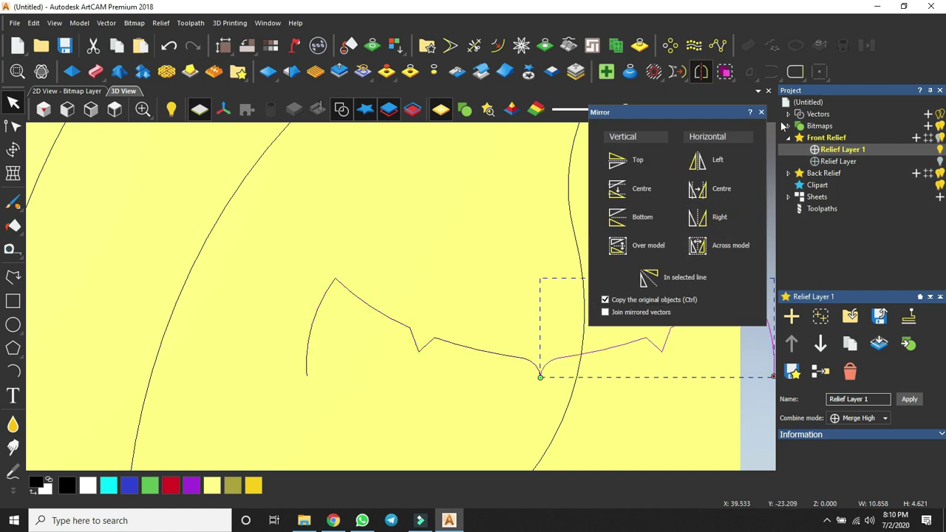
{"action": "left_click", "coordinate": [763, 112]}
{"action": "scroll", "coordinate": [545, 296], "scroll_direction": "down", "scroll_amount": 3}
{"action": "left_click", "coordinate": [545, 275]}
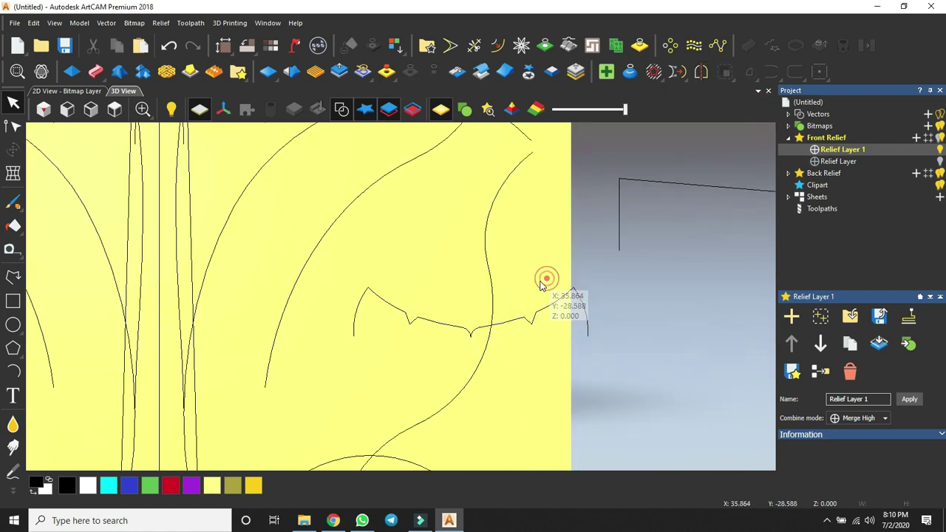
Set up a Two Rail Sweep on the lower right leaf's edges, using the notched left half-profile as the cross section
{"action": "scroll", "coordinate": [482, 255], "scroll_direction": "down", "scroll_amount": 2}
{"action": "scroll", "coordinate": [482, 255], "scroll_direction": "up", "scroll_amount": 1}
{"action": "left_click", "coordinate": [461, 217]}
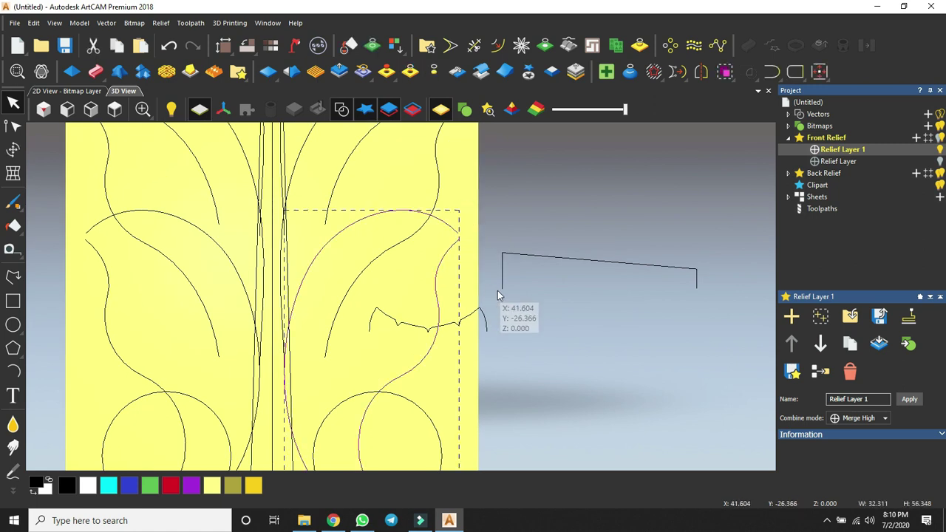
{"action": "left_click", "coordinate": [95, 71]}
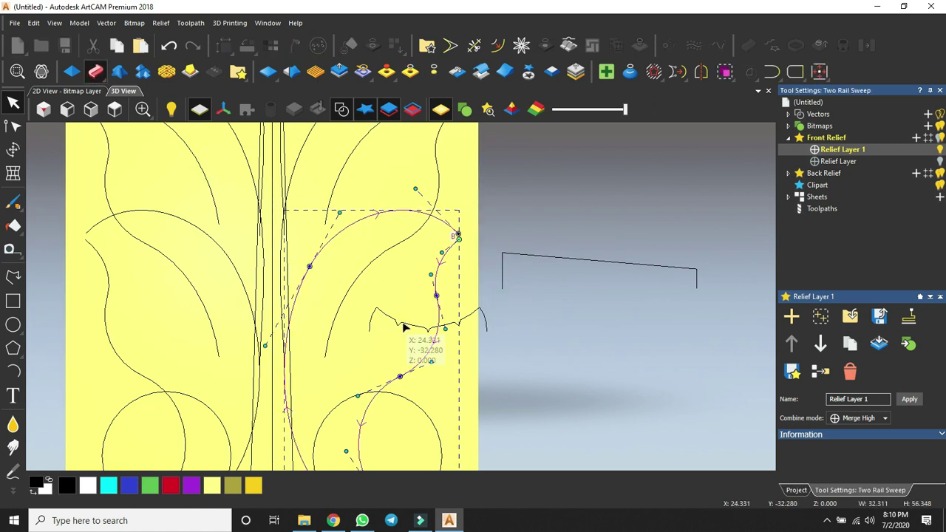
{"action": "left_click", "coordinate": [405, 326]}
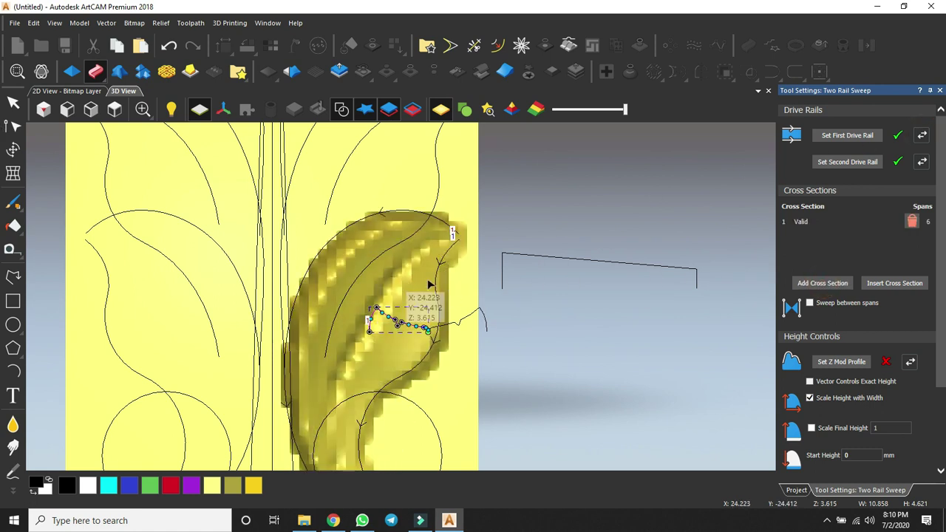
Examine the lower right leaf's sweep preview up close and from a tilted angle
{"action": "scroll", "coordinate": [385, 360], "scroll_direction": "down", "scroll_amount": 3}
{"action": "scroll", "coordinate": [376, 356], "scroll_direction": "up", "scroll_amount": 3}
{"action": "mouse_move", "coordinate": [385, 354]}
{"action": "middle_mouse_down"}
{"action": "mouse_move", "coordinate": [442, 207]}
{"action": "mouse_move", "coordinate": [513, 188]}
{"action": "mouse_move", "coordinate": [406, 272]}
{"action": "mouse_move", "coordinate": [372, 359]}
{"action": "middle_mouse_up"}
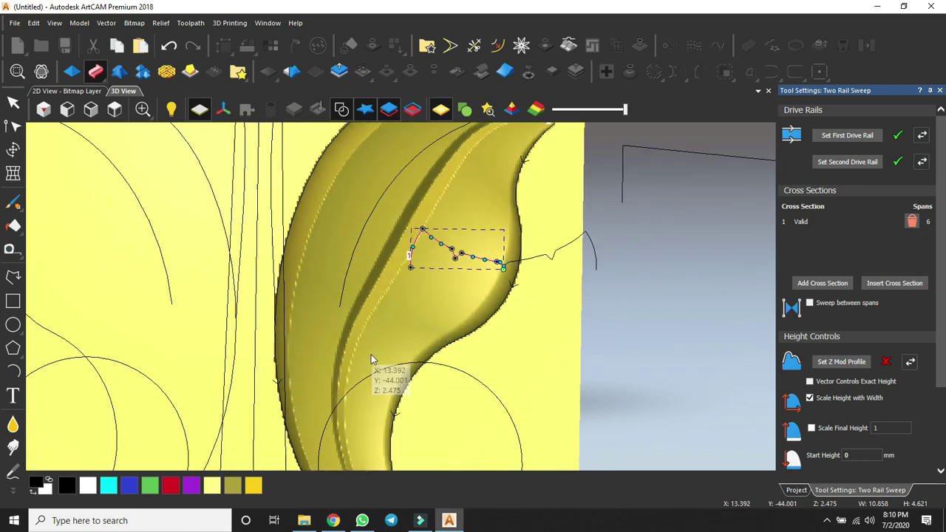
{"action": "scroll", "coordinate": [401, 304], "scroll_direction": "down", "scroll_amount": 3}
{"action": "mouse_move", "coordinate": [407, 289]}
{"action": "middle_mouse_down"}
{"action": "mouse_move", "coordinate": [487, 201]}
{"action": "mouse_move", "coordinate": [420, 310]}
{"action": "mouse_move", "coordinate": [375, 331]}
{"action": "mouse_move", "coordinate": [344, 297]}
{"action": "mouse_move", "coordinate": [384, 240]}
{"action": "mouse_move", "coordinate": [509, 223]}
{"action": "mouse_move", "coordinate": [402, 307]}
{"action": "mouse_move", "coordinate": [418, 293]}
{"action": "middle_mouse_up"}
{"action": "scroll", "coordinate": [418, 293], "scroll_direction": "down", "scroll_amount": 3}
{"action": "scroll", "coordinate": [402, 333], "scroll_direction": "up", "scroll_amount": 2}
{"action": "middle_click_drag", "start_coordinate": [402, 333], "coordinate": [429, 273]}
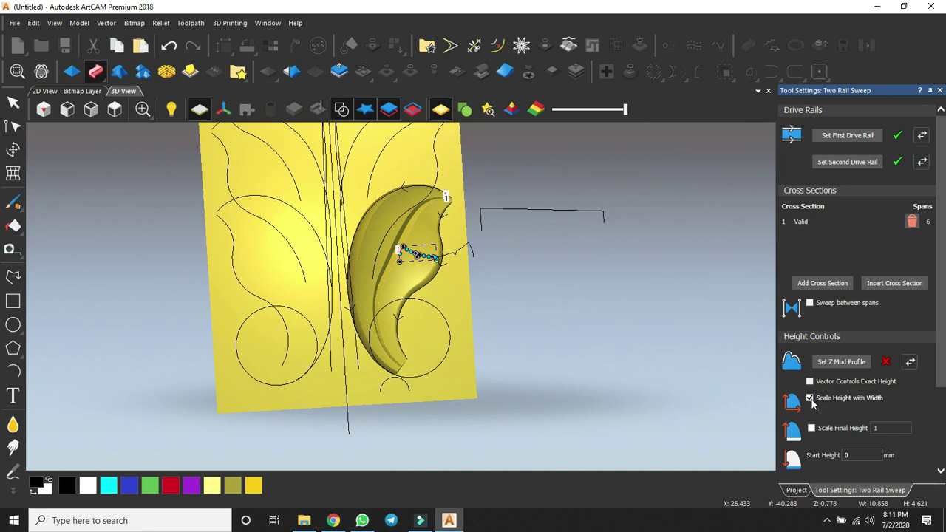
Enable Scale Final Height for the lower right leaf's sweep and set it to 8
{"action": "left_click", "coordinate": [812, 428]}
{"action": "left_click", "coordinate": [888, 427]}
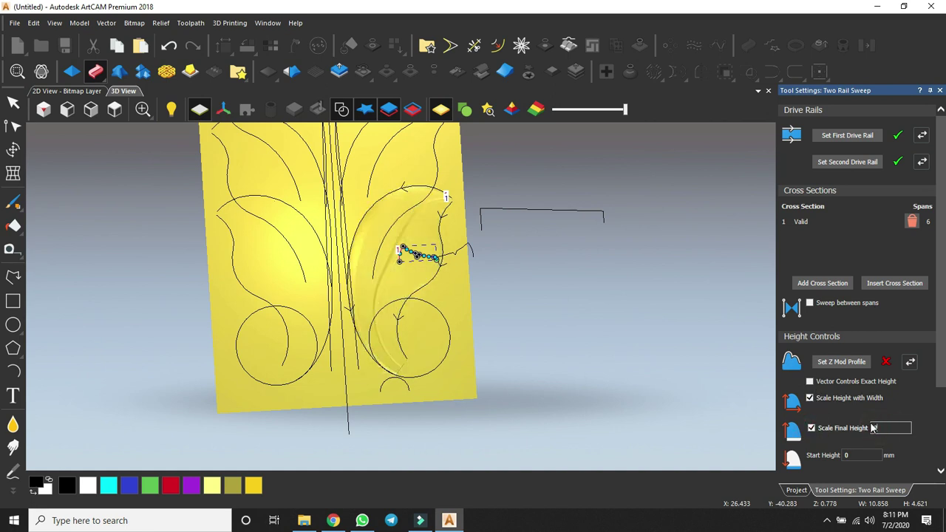
{"action": "type", "text": "8"}
{"action": "scroll", "coordinate": [392, 286], "scroll_direction": "up", "scroll_amount": 5}
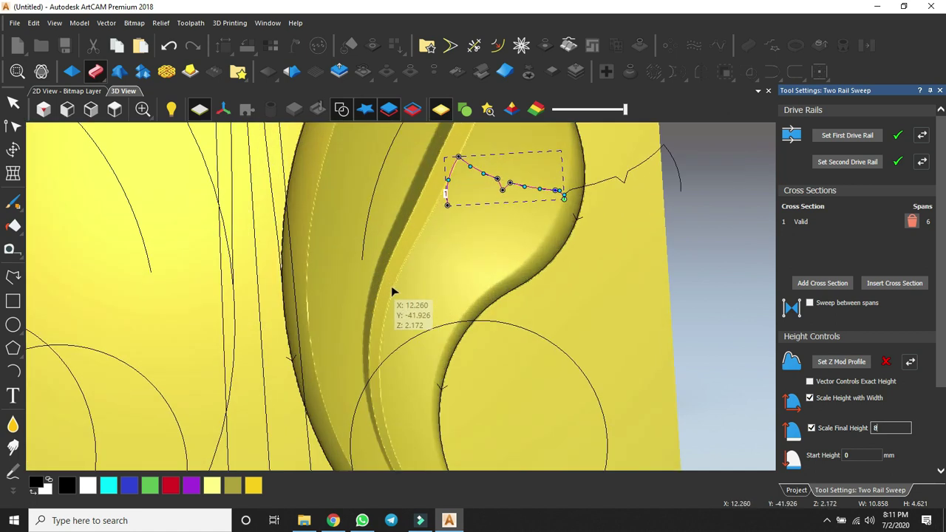
Assign the sloped open polyline beside the model as the sweep's Z Mod Profile and turn off Scale Height with Width
{"action": "left_click_drag", "start_coordinate": [494, 161], "coordinate": [537, 214]}
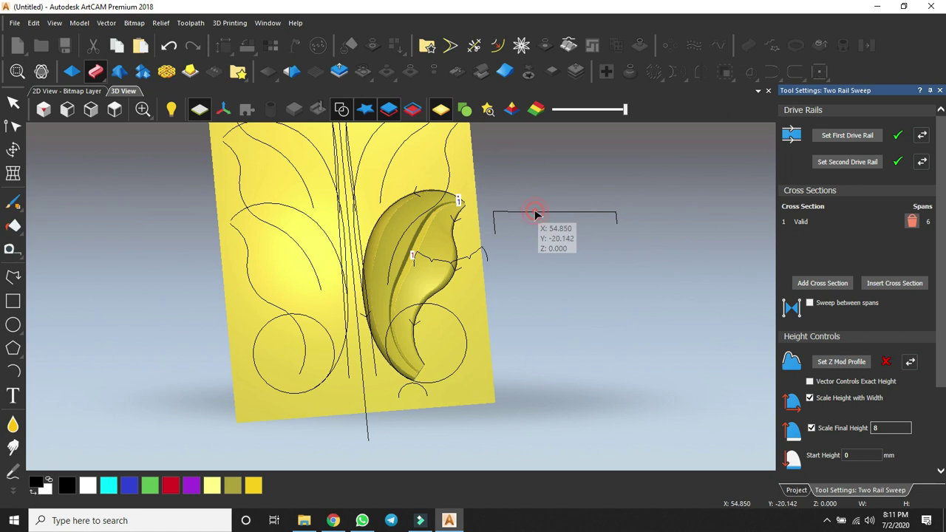
{"action": "left_click", "coordinate": [843, 363]}
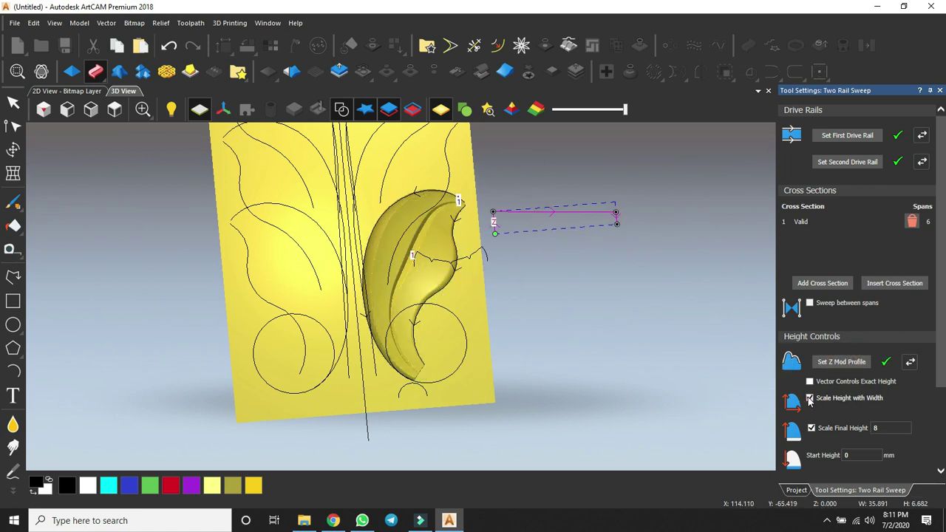
{"action": "left_click", "coordinate": [810, 399]}
{"action": "left_click_drag", "start_coordinate": [412, 276], "coordinate": [392, 370]}
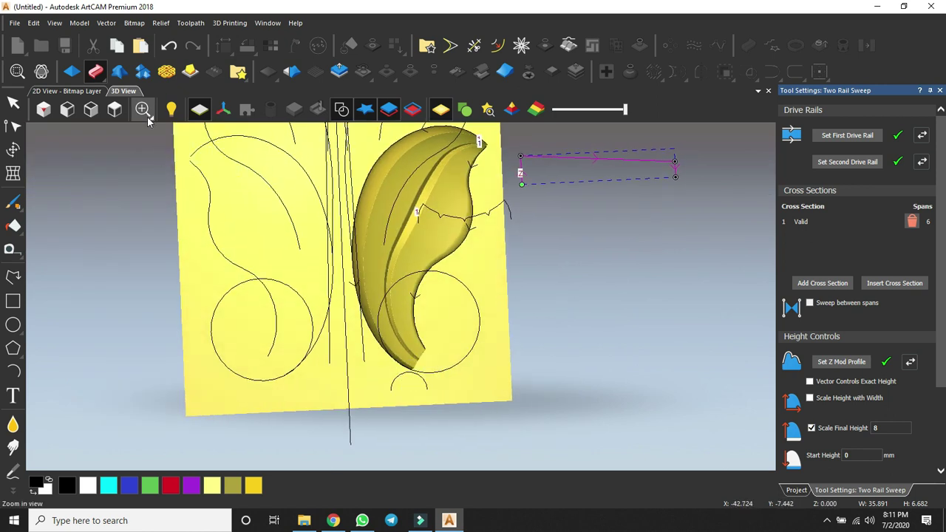
{"action": "scroll", "coordinate": [423, 341], "scroll_direction": "up", "scroll_amount": 3}
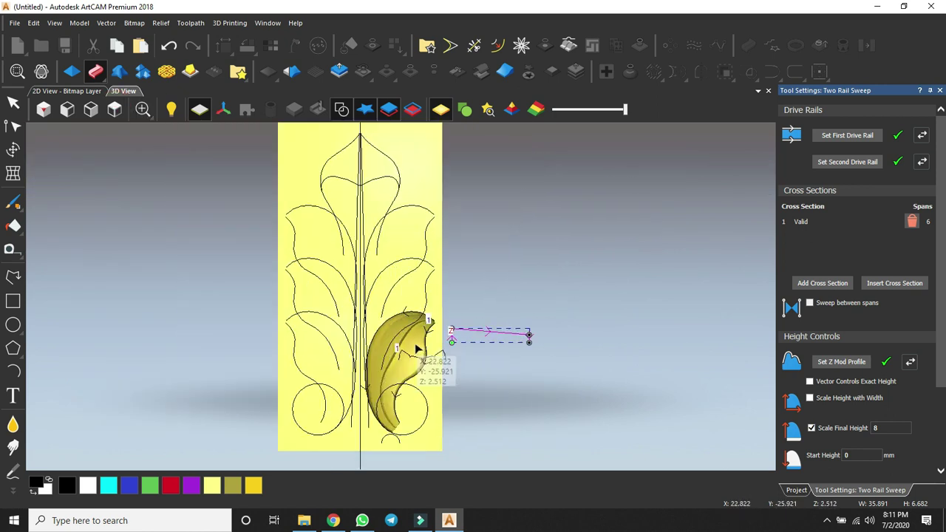
{"action": "scroll", "coordinate": [433, 325], "scroll_direction": "down", "scroll_amount": 1}
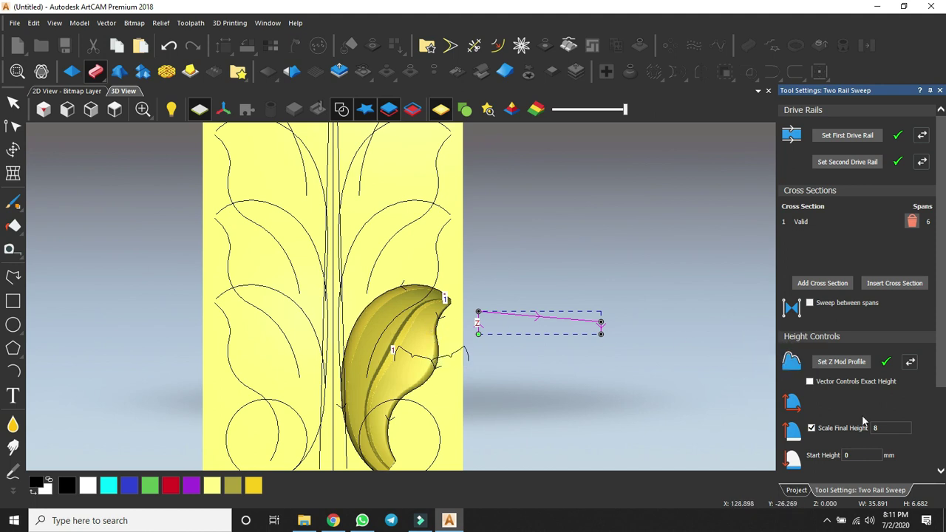
Raise the node at the low end of the sloped Z modulation profile slightly to flatten its slope
{"action": "scroll", "coordinate": [812, 425], "scroll_direction": "down", "scroll_amount": 3}
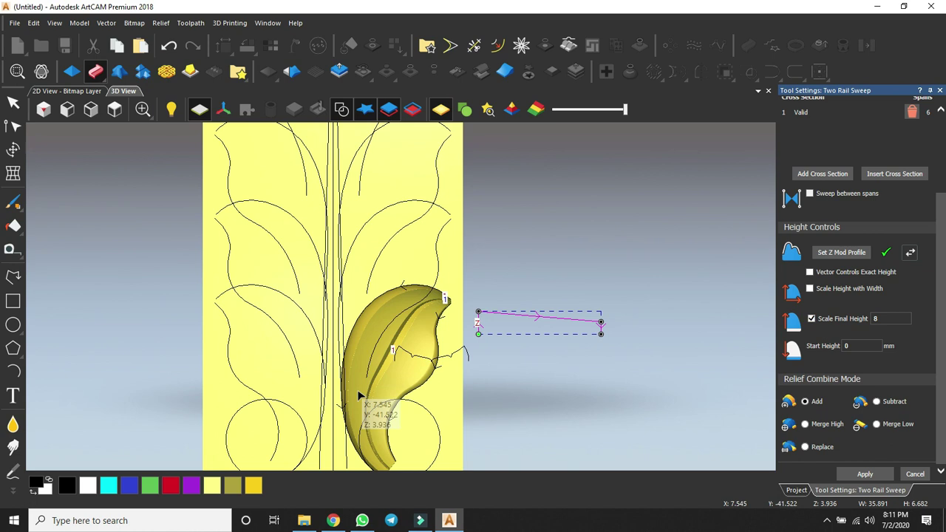
{"action": "scroll", "coordinate": [373, 414], "scroll_direction": "down", "scroll_amount": 1}
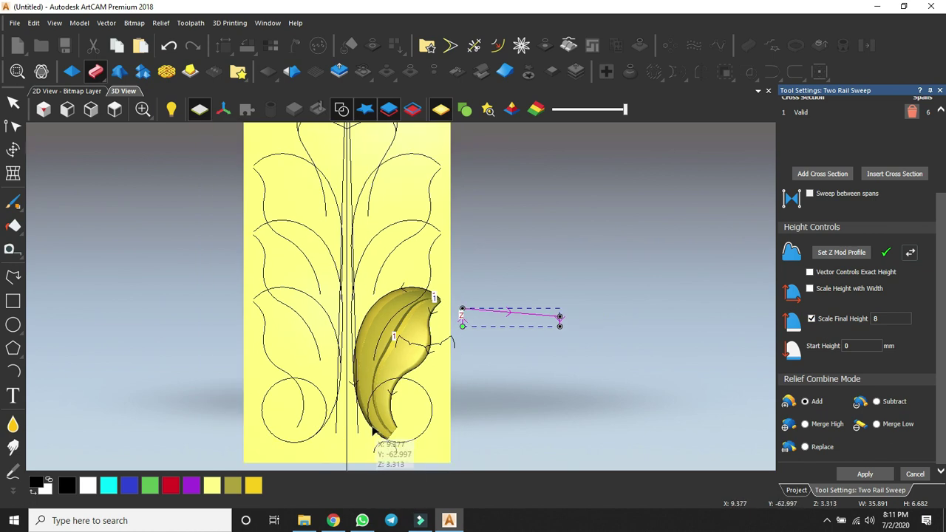
{"action": "scroll", "coordinate": [577, 310], "scroll_direction": "up", "scroll_amount": 2}
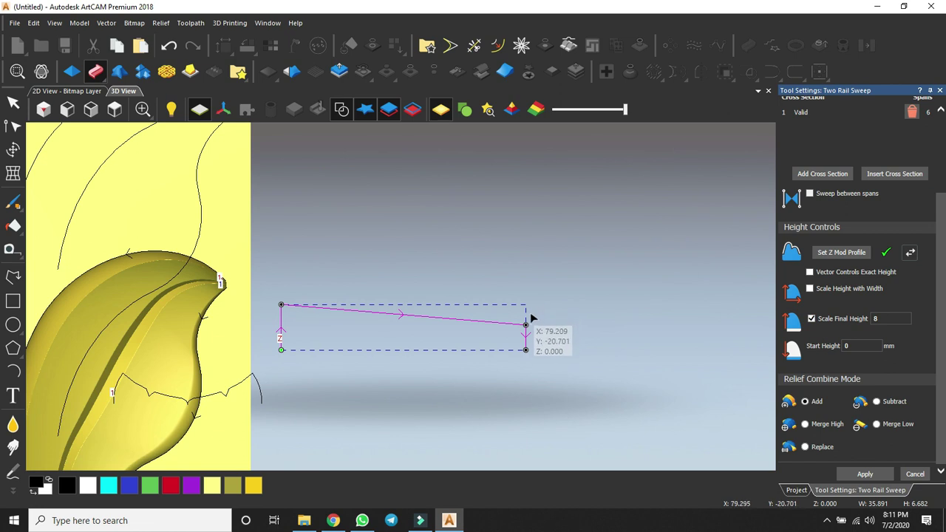
{"action": "left_click_drag", "start_coordinate": [525, 322], "coordinate": [526, 317]}
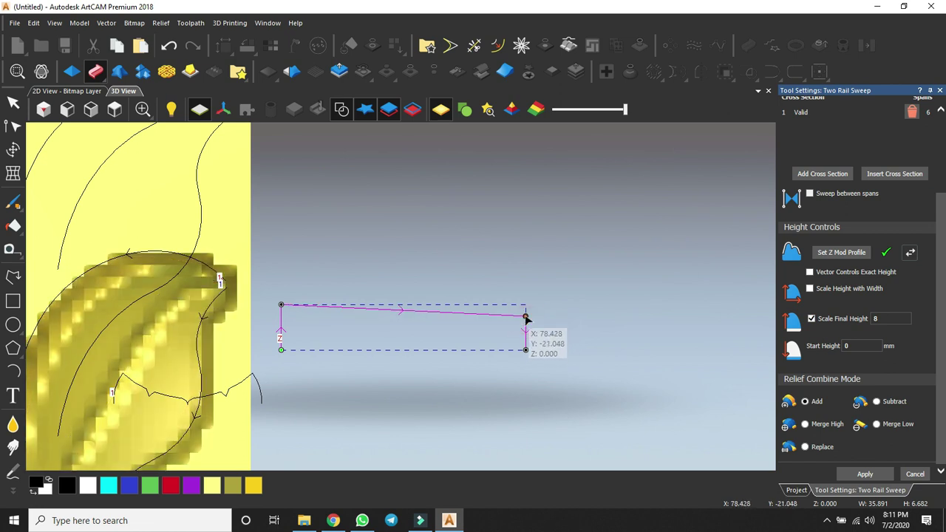
{"action": "scroll", "coordinate": [380, 342], "scroll_direction": "down", "scroll_amount": 5}
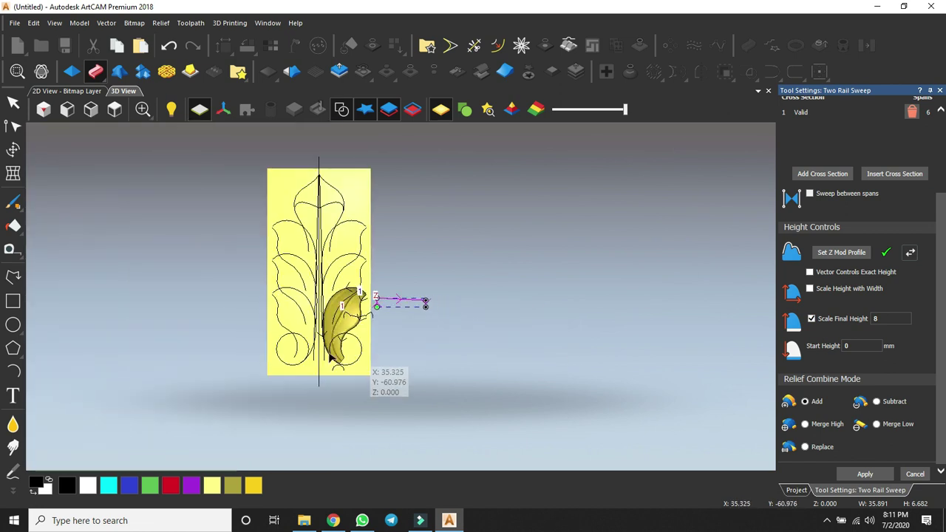
Set the relief combine mode to Merge High and apply the lower right leaf's sweep
{"action": "scroll", "coordinate": [333, 359], "scroll_direction": "up", "scroll_amount": 4}
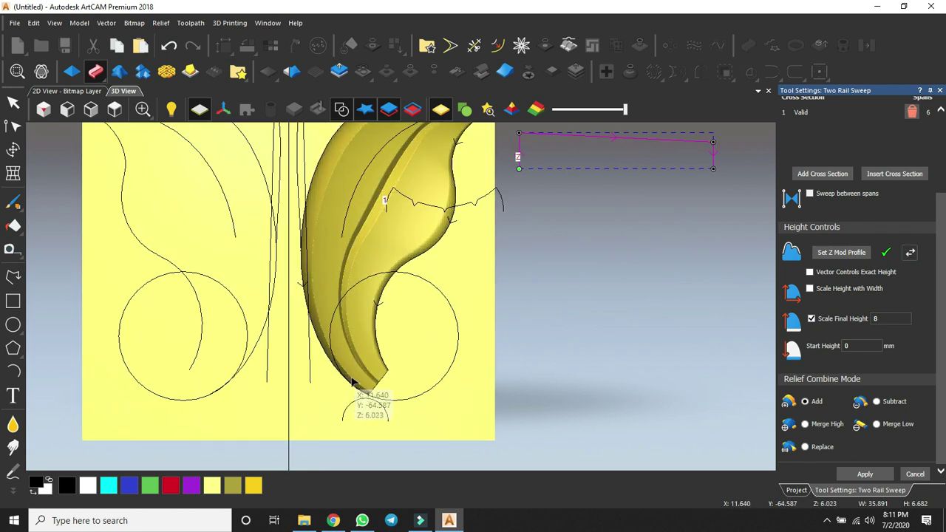
{"action": "scroll", "coordinate": [370, 355], "scroll_direction": "down", "scroll_amount": 5}
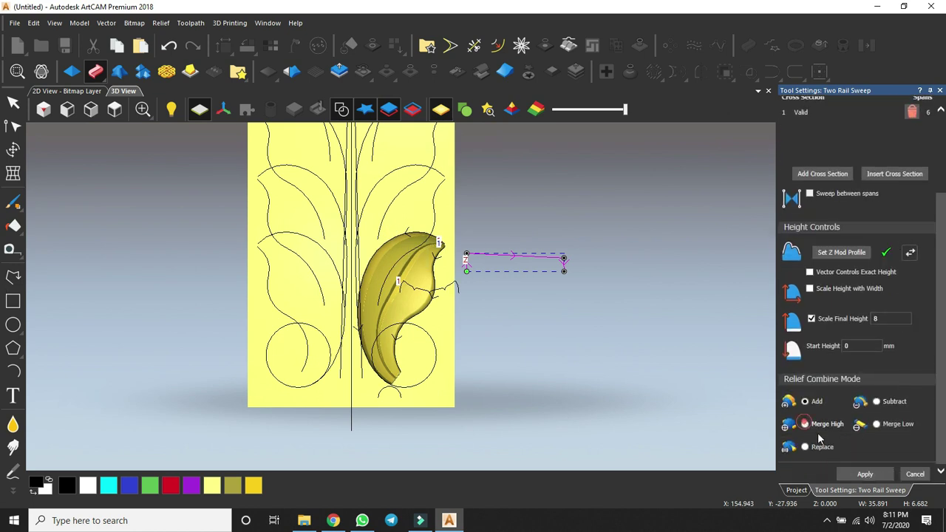
{"action": "left_click", "coordinate": [865, 475]}
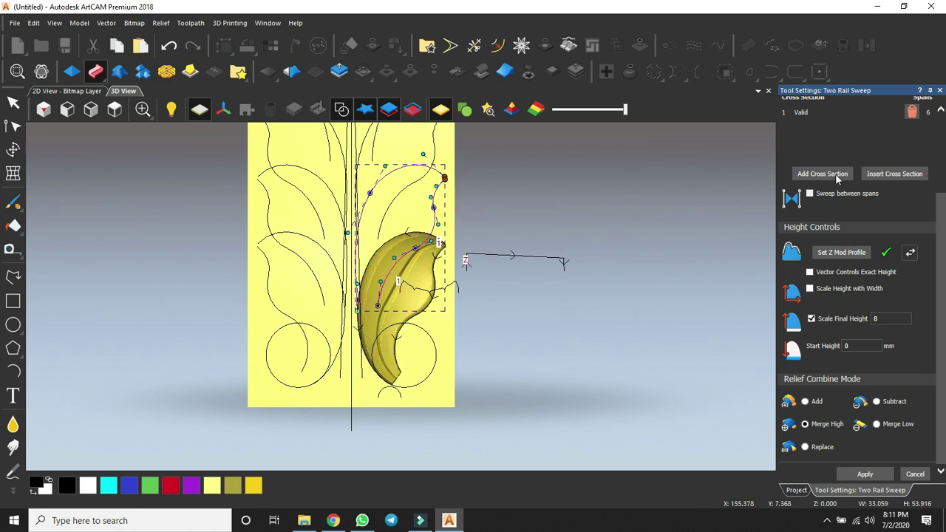
Assign the middle right leaf's edges as the drive rails and apply the sweep with the same profiles and Merge High
{"action": "scroll", "coordinate": [843, 178], "scroll_direction": "up", "scroll_amount": 3}
{"action": "left_click", "coordinate": [855, 137]}
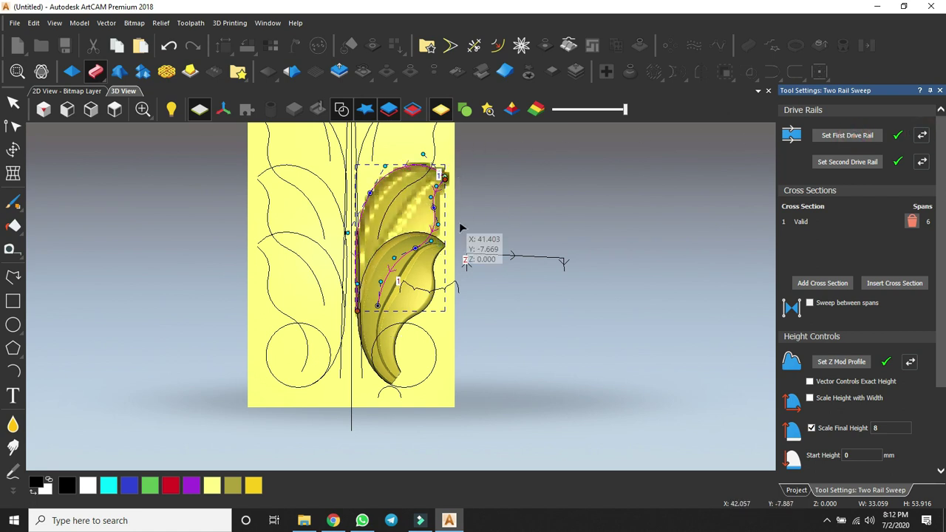
{"action": "scroll", "coordinate": [379, 315], "scroll_direction": "up", "scroll_amount": 5}
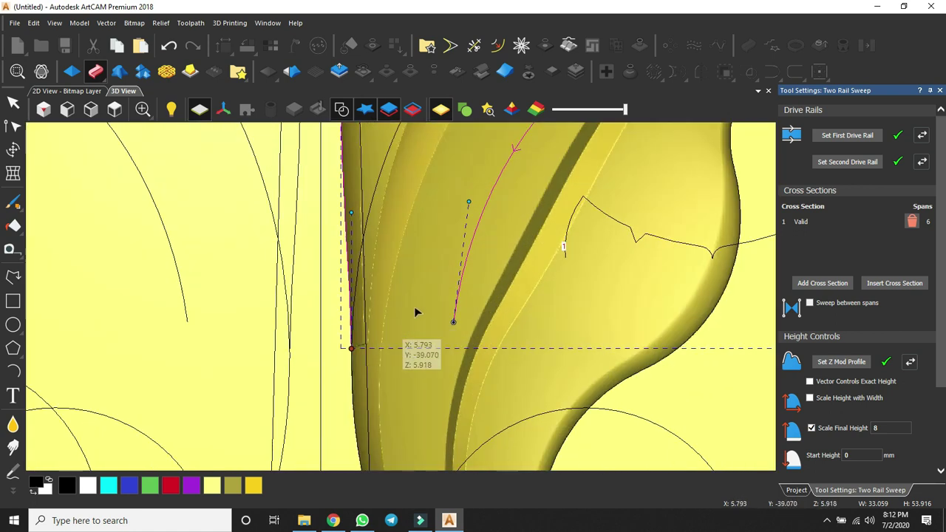
{"action": "scroll", "coordinate": [416, 313], "scroll_direction": "down", "scroll_amount": 5}
{"action": "scroll", "coordinate": [477, 173], "scroll_direction": "up", "scroll_amount": 4}
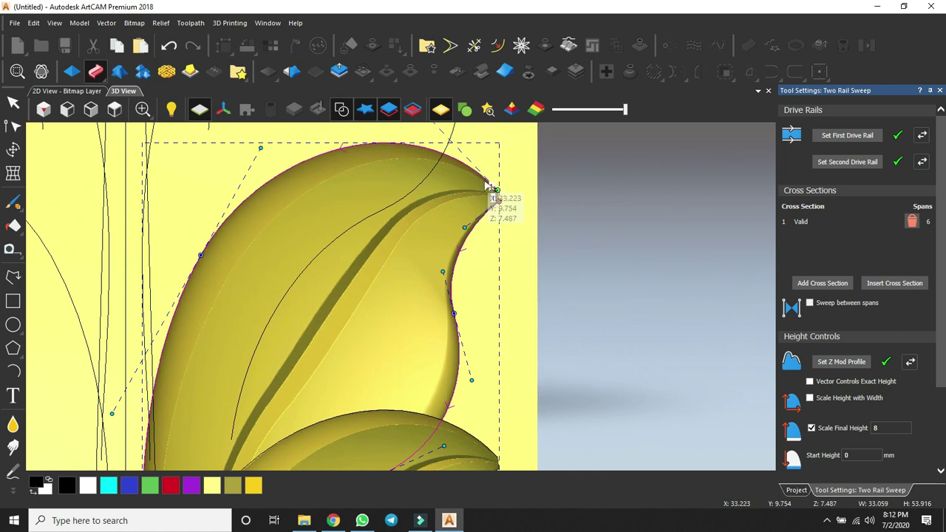
{"action": "scroll", "coordinate": [489, 192], "scroll_direction": "down", "scroll_amount": 5}
{"action": "scroll", "coordinate": [887, 455], "scroll_direction": "down", "scroll_amount": 3}
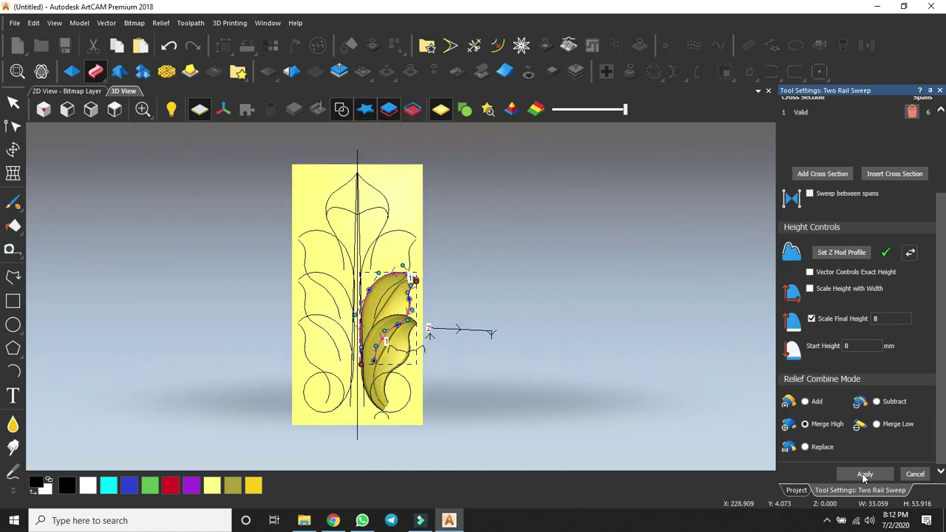
Assign the upper right leaf's edges as the sweep's drive rails and reverse the first rail's direction
{"action": "scroll", "coordinate": [410, 248], "scroll_direction": "up", "scroll_amount": 3}
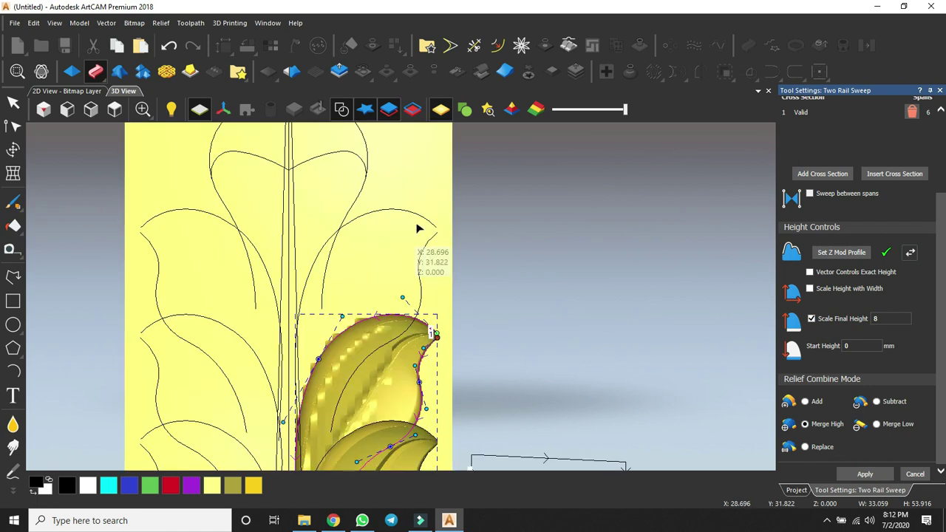
{"action": "scroll", "coordinate": [857, 152], "scroll_direction": "up", "scroll_amount": 3}
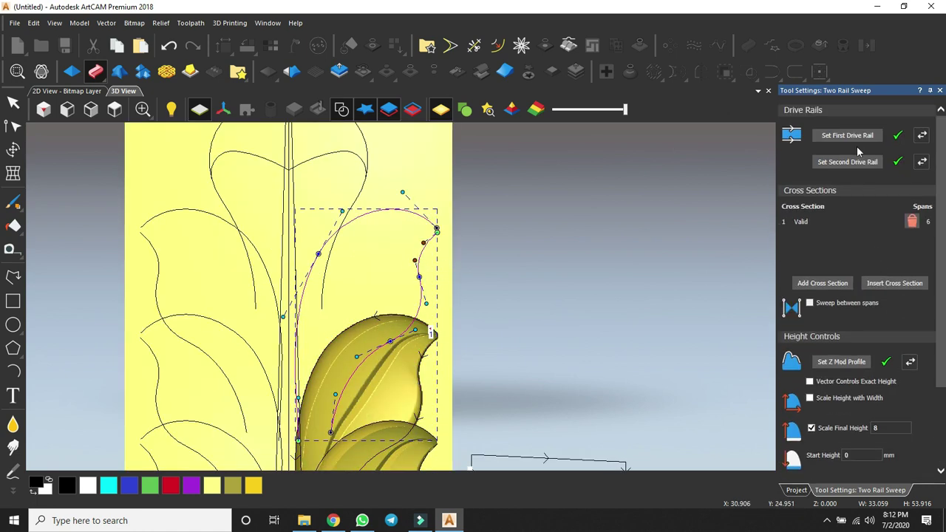
{"action": "left_click", "coordinate": [854, 136]}
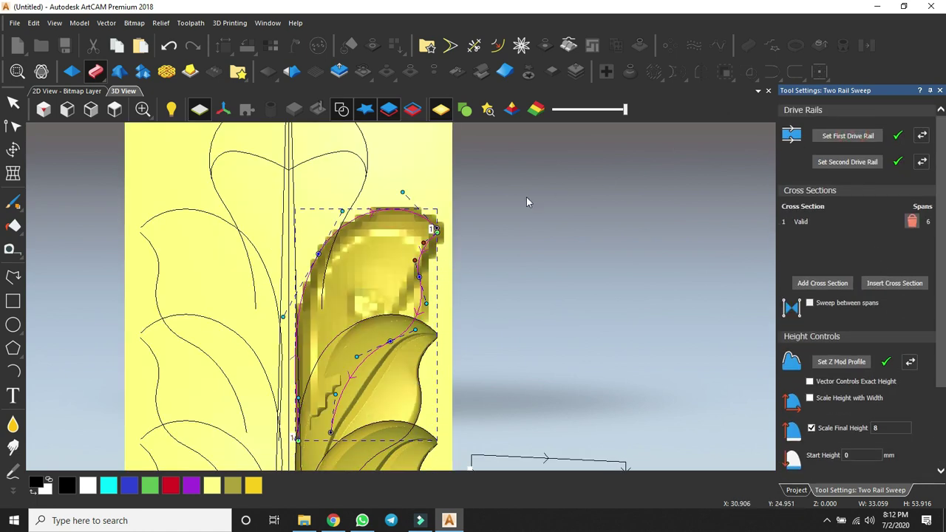
{"action": "left_click", "coordinate": [923, 135]}
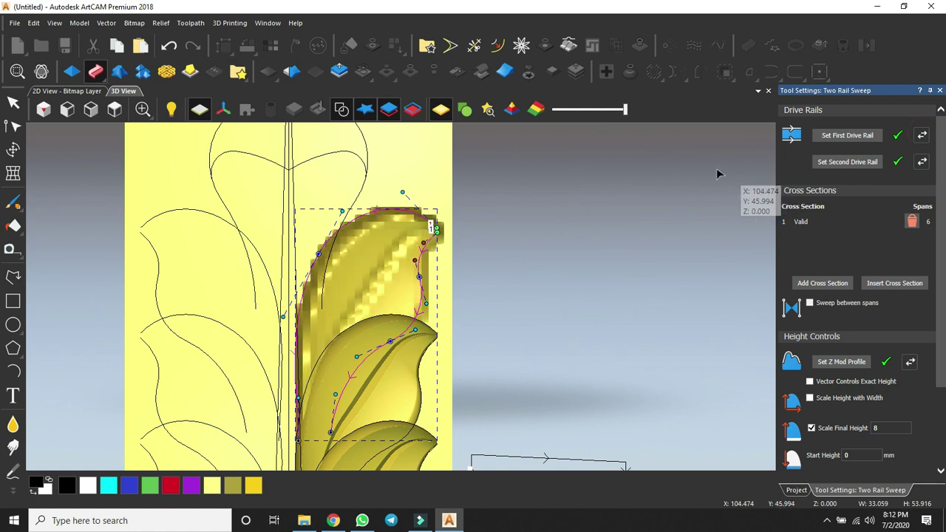
Inspect the upper right leaf's sweep preview, hide the vectors and view the three leaves on the whole relief
{"action": "scroll", "coordinate": [429, 226], "scroll_direction": "up", "scroll_amount": 2}
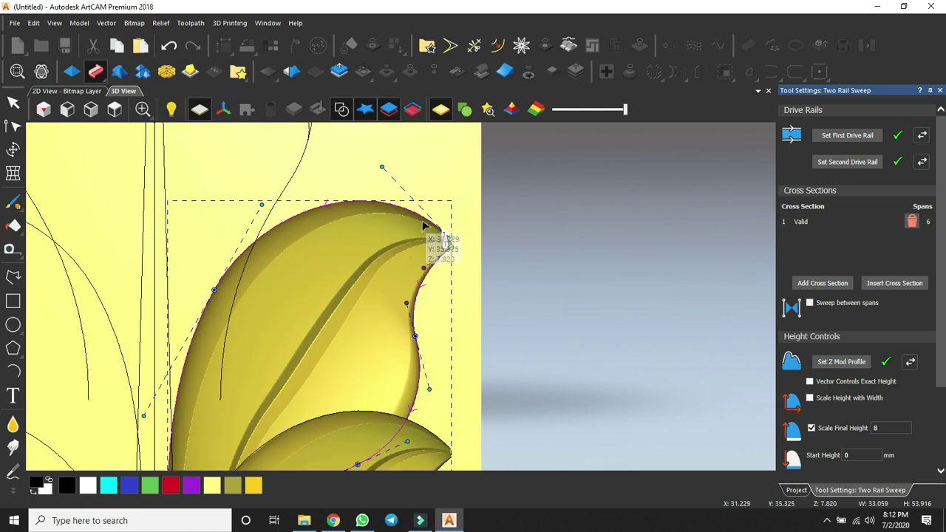
{"action": "scroll", "coordinate": [370, 382], "scroll_direction": "down", "scroll_amount": 3}
{"action": "scroll", "coordinate": [354, 394], "scroll_direction": "up", "scroll_amount": 1}
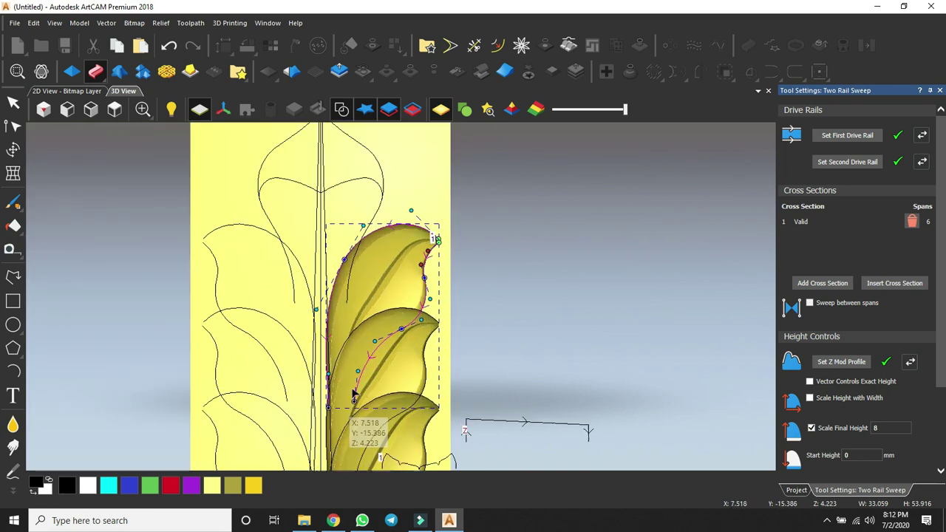
{"action": "left_click", "coordinate": [342, 110]}
{"action": "scroll", "coordinate": [405, 351], "scroll_direction": "down", "scroll_amount": 3}
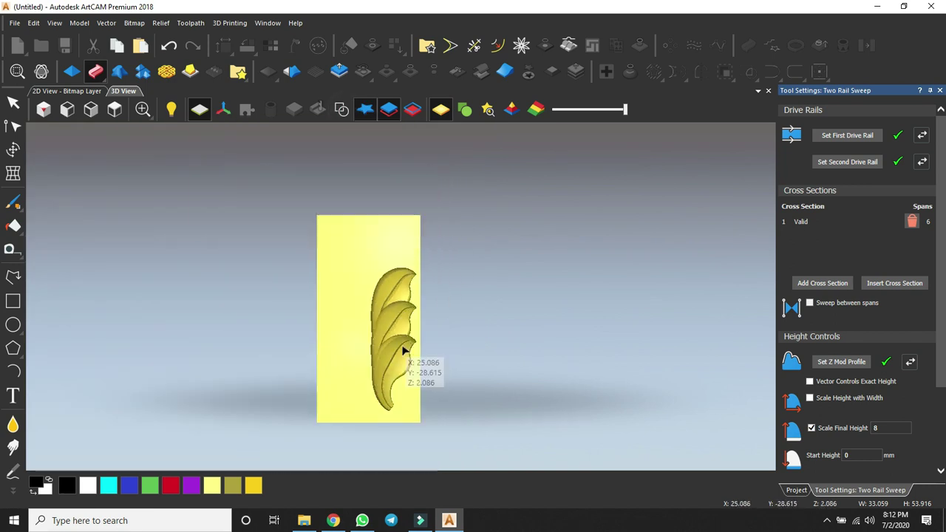
Close the Two Rail Sweep tool with the upper right leaf applied and show the vectors again
{"action": "scroll", "coordinate": [406, 351], "scroll_direction": "up", "scroll_amount": 1}
{"action": "scroll", "coordinate": [873, 448], "scroll_direction": "down", "scroll_amount": 2}
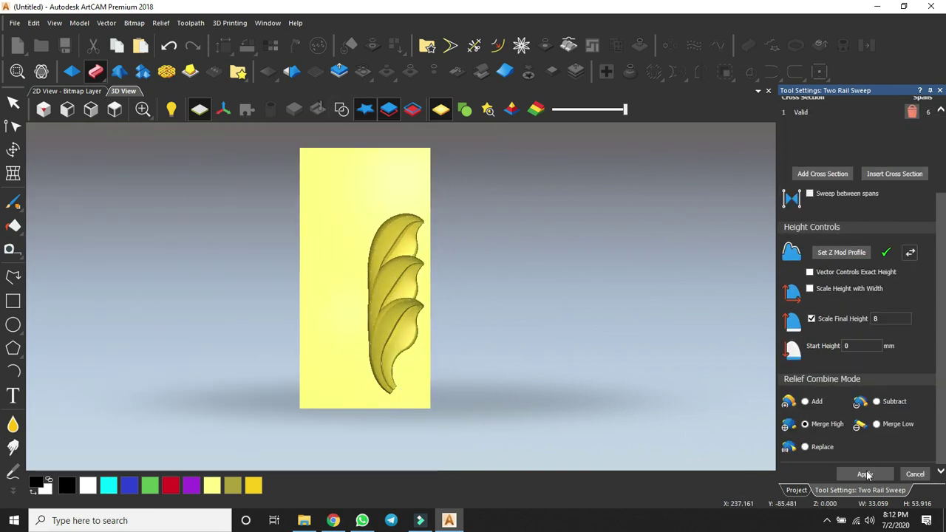
{"action": "left_click", "coordinate": [915, 476]}
{"action": "left_click", "coordinate": [341, 110]}
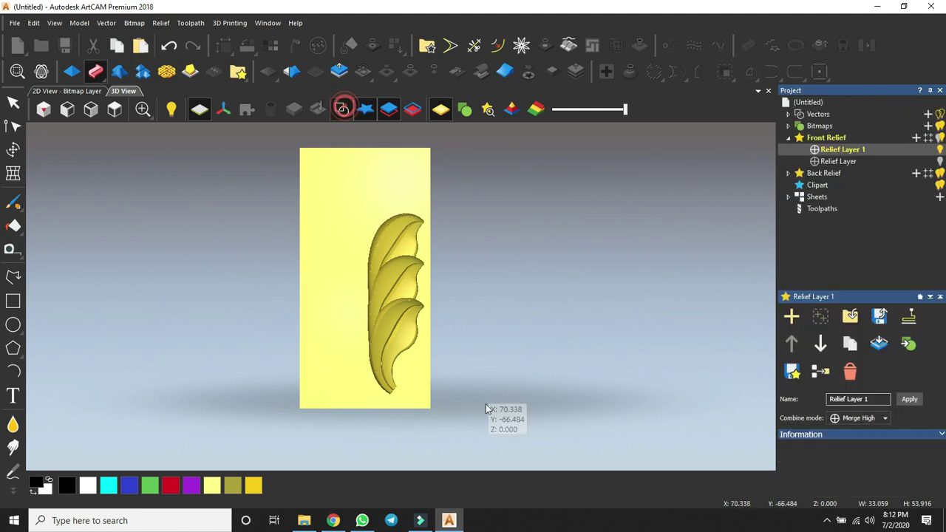
{"action": "key", "text": "Escape"}
Open the lower right circle in the Shape Editor and give it a round profile with an angle of 90
{"action": "scroll", "coordinate": [406, 399], "scroll_direction": "up", "scroll_amount": 3}
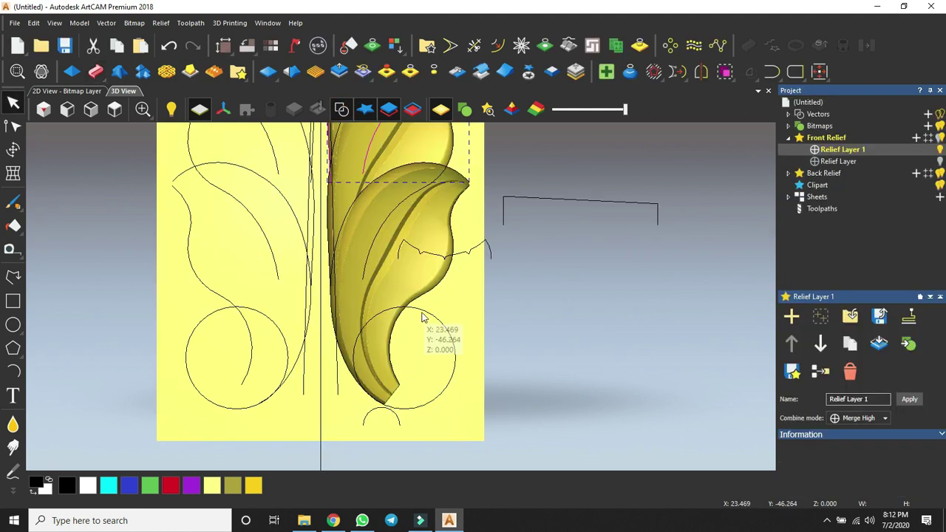
{"action": "left_click", "coordinate": [426, 317]}
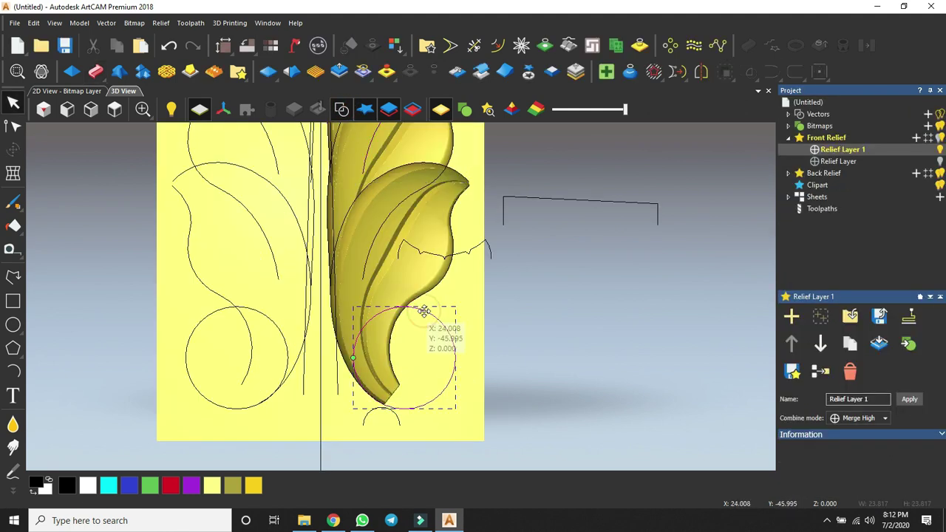
{"action": "left_click", "coordinate": [70, 71]}
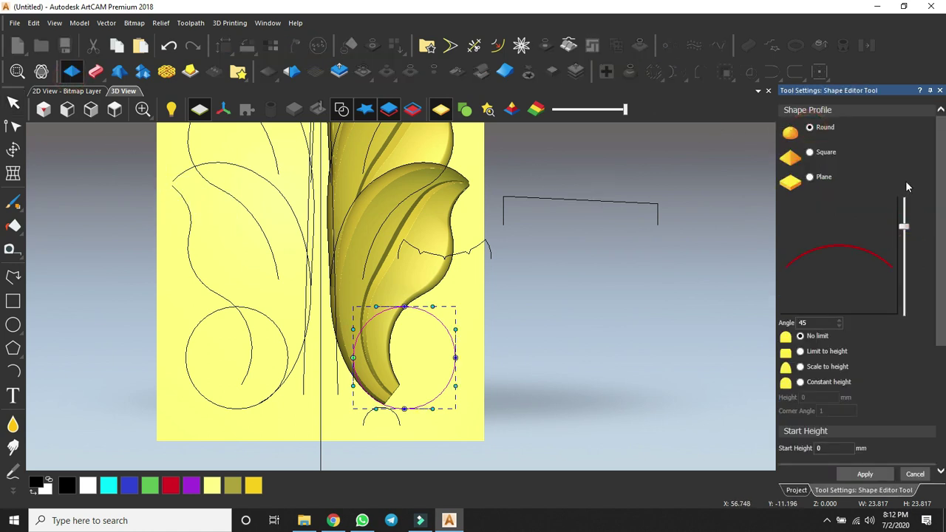
{"action": "scroll", "coordinate": [357, 365], "scroll_direction": "up", "scroll_amount": 3}
{"action": "left_click", "coordinate": [347, 344]}
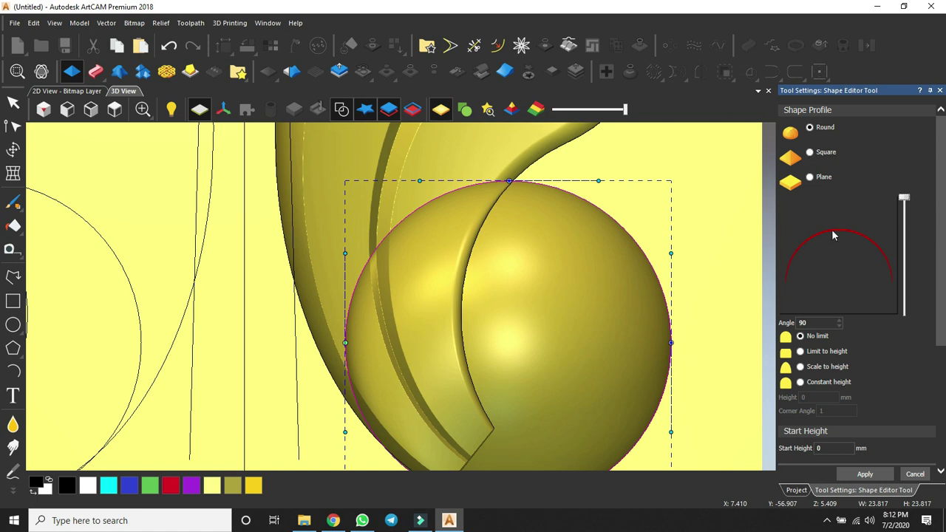
Limit the circle's round shape to a height of 8 mm and set its relief combine mode to Merge High
{"action": "left_click", "coordinate": [800, 352]}
{"action": "left_click", "coordinate": [809, 398]}
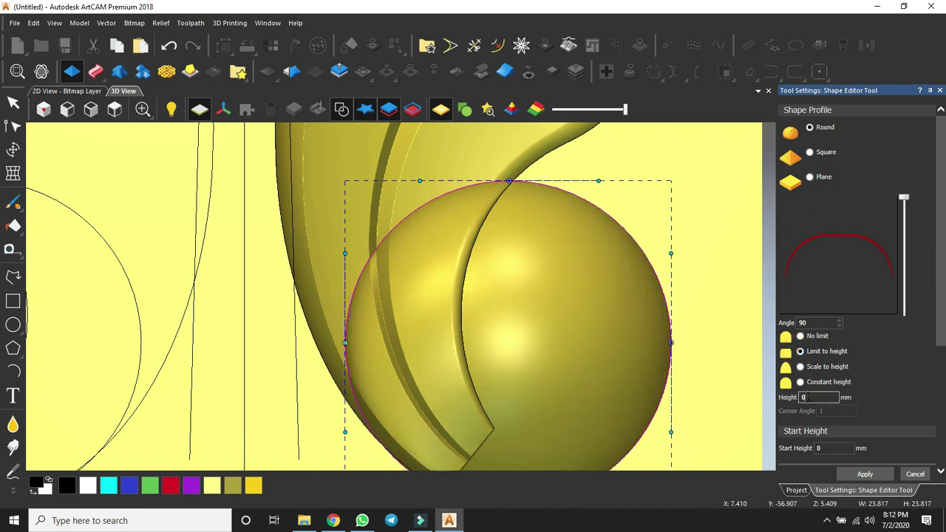
{"action": "type", "text": "8"}
{"action": "key", "text": "Return"}
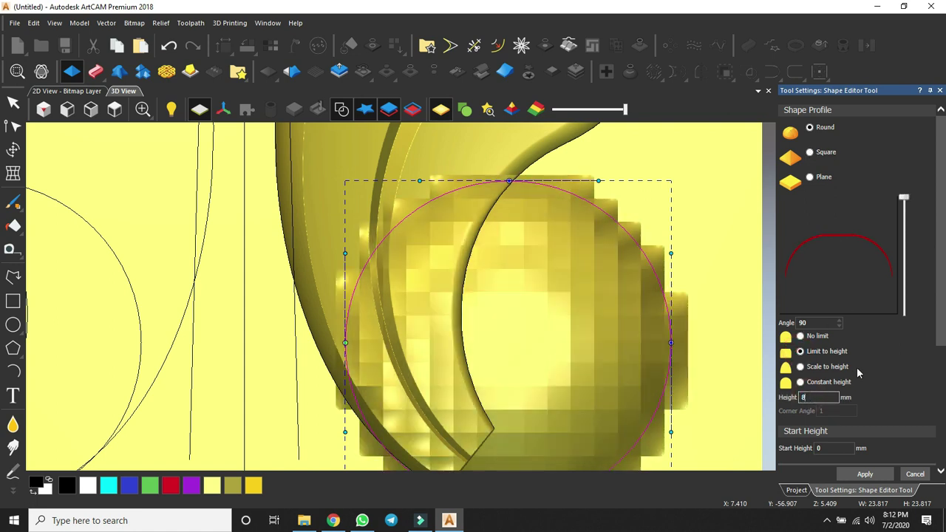
{"action": "scroll", "coordinate": [857, 364], "scroll_direction": "down", "scroll_amount": 5}
{"action": "left_click", "coordinate": [806, 352]}
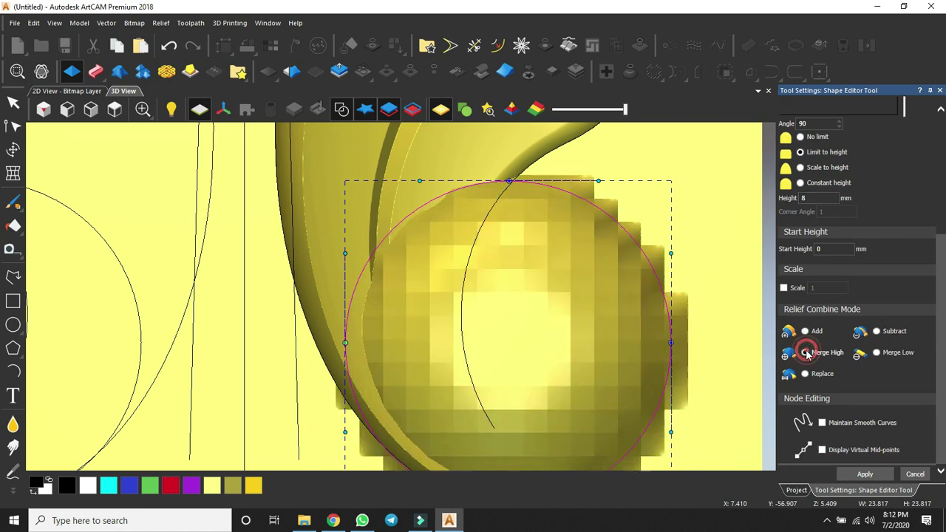
Set the round shape's limit height to 5 mm and start height to 3 mm, check it against the leaf, and close the Shape Editor with it applied
{"action": "mouse_move", "coordinate": [480, 299]}
{"action": "left_mouse_down"}
{"action": "mouse_move", "coordinate": [441, 343]}
{"action": "mouse_move", "coordinate": [458, 272]}
{"action": "mouse_move", "coordinate": [470, 283]}
{"action": "mouse_move", "coordinate": [454, 342]}
{"action": "mouse_move", "coordinate": [473, 311]}
{"action": "left_mouse_up"}
{"action": "scroll", "coordinate": [842, 320], "scroll_direction": "up", "scroll_amount": 3}
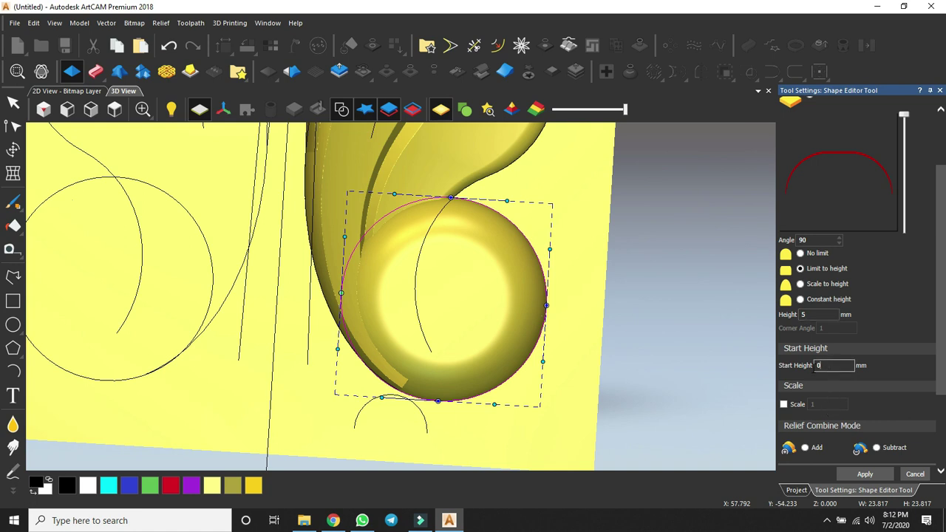
{"action": "type", "text": "3"}
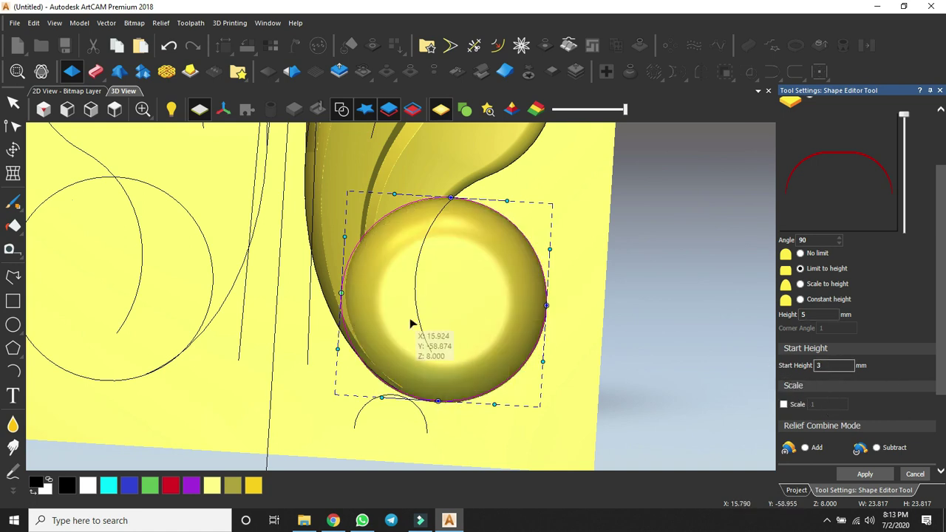
{"action": "scroll", "coordinate": [411, 323], "scroll_direction": "down", "scroll_amount": 2}
{"action": "scroll", "coordinate": [410, 321], "scroll_direction": "up", "scroll_amount": 1}
{"action": "mouse_move", "coordinate": [426, 304]}
{"action": "middle_mouse_down"}
{"action": "mouse_move", "coordinate": [464, 160]}
{"action": "mouse_move", "coordinate": [426, 306]}
{"action": "middle_mouse_up"}
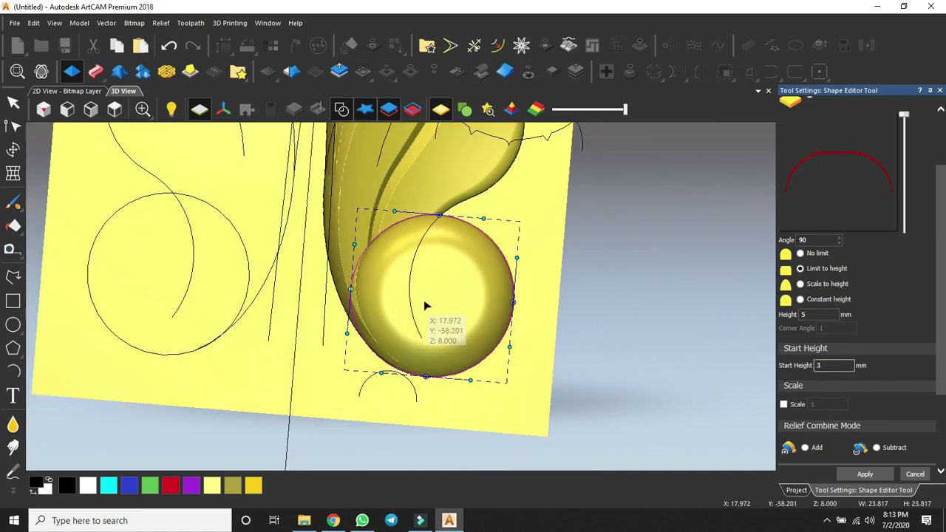
{"action": "scroll", "coordinate": [426, 304], "scroll_direction": "down", "scroll_amount": 2}
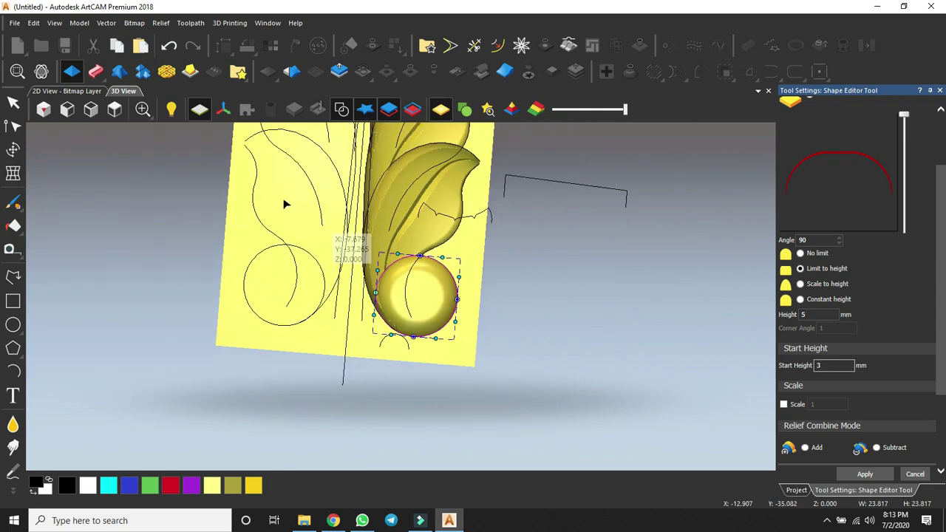
{"action": "left_click", "coordinate": [917, 476]}
Smooth the junction between the lower right dome and leaf with a 110-pixel radius and a 0.25 mm material safety plane
{"action": "left_click", "coordinate": [13, 423]}
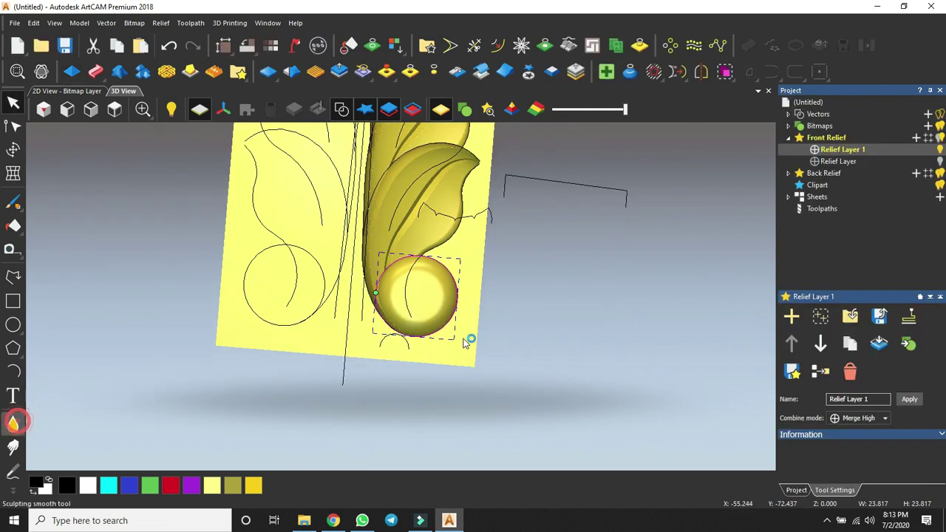
{"action": "scroll", "coordinate": [370, 313], "scroll_direction": "up", "scroll_amount": 2}
{"action": "left_click", "coordinate": [871, 234]}
{"action": "left_click", "coordinate": [797, 474]}
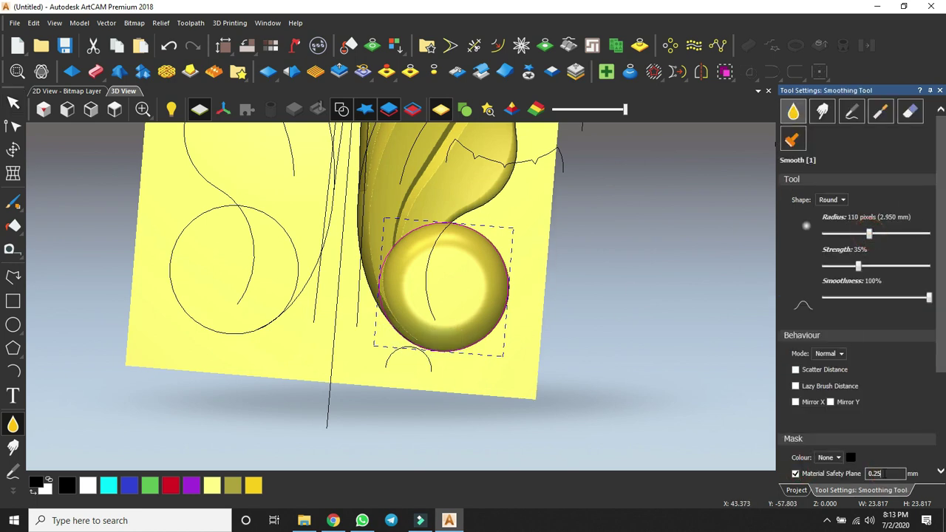
{"action": "scroll", "coordinate": [414, 338], "scroll_direction": "up", "scroll_amount": 3}
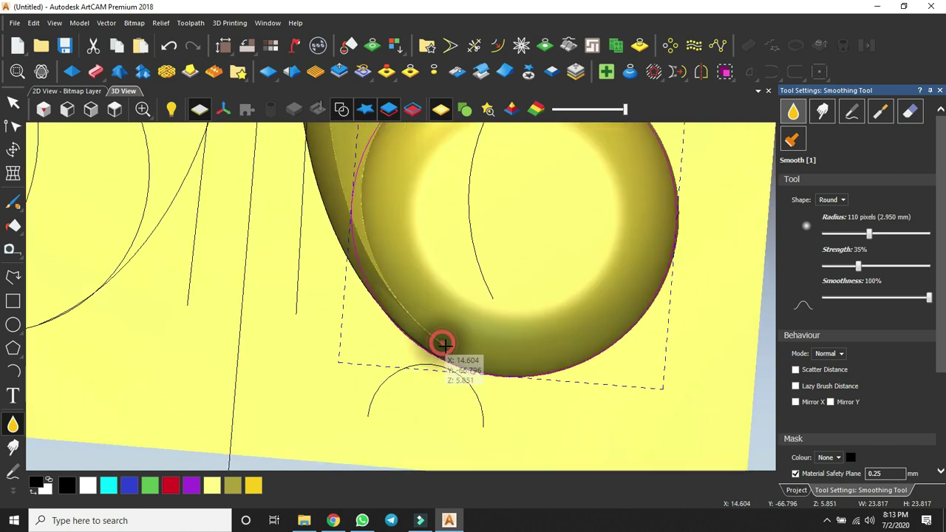
{"action": "mouse_move", "coordinate": [446, 349]}
{"action": "left_mouse_down"}
{"action": "mouse_move", "coordinate": [439, 344]}
{"action": "mouse_move", "coordinate": [458, 353]}
{"action": "mouse_move", "coordinate": [389, 274]}
{"action": "mouse_move", "coordinate": [346, 204]}
{"action": "mouse_move", "coordinate": [408, 321]}
{"action": "mouse_move", "coordinate": [466, 356]}
{"action": "mouse_move", "coordinate": [536, 377]}
{"action": "left_mouse_up"}
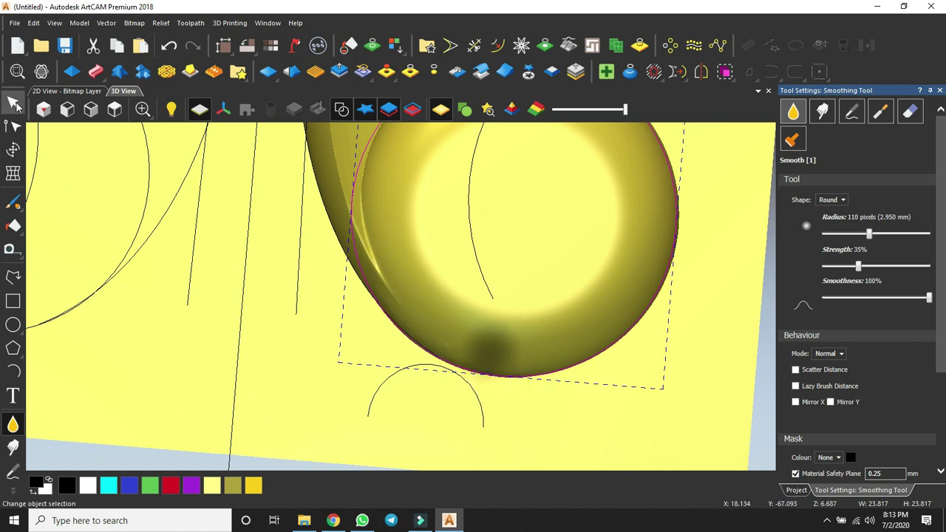
{"action": "left_click", "coordinate": [13, 102]}
Mirror a copy of the right-hand leaves and dome across the model and paste it into the relief layer
{"action": "left_click", "coordinate": [113, 110]}
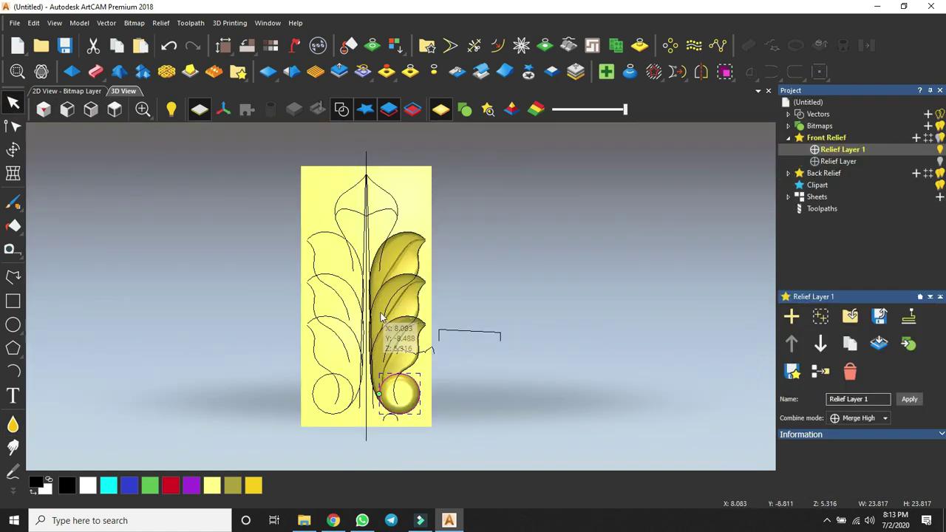
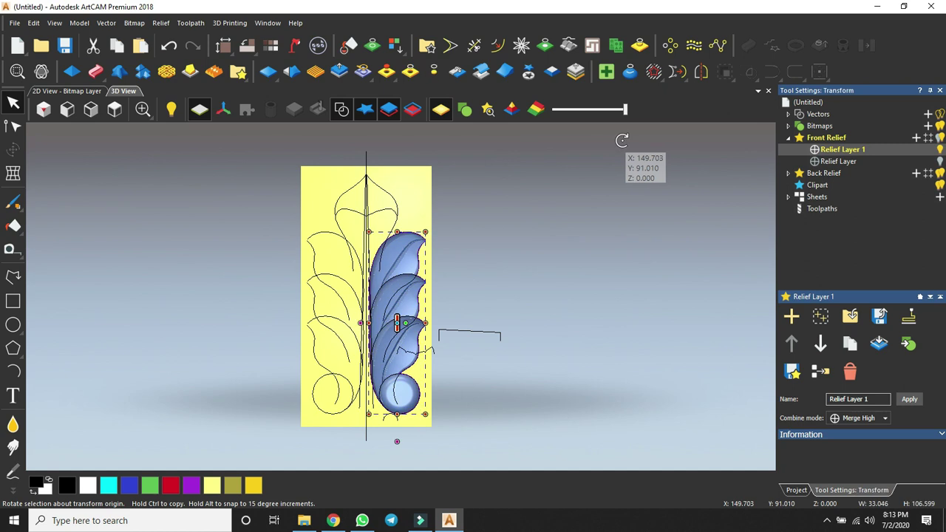
{"action": "left_click", "coordinate": [702, 73]}
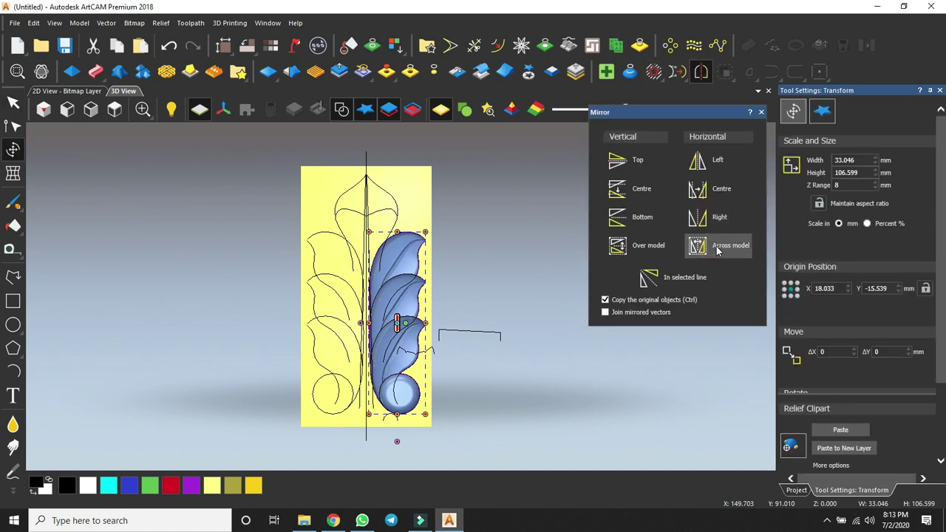
{"action": "left_click", "coordinate": [718, 248]}
{"action": "left_click", "coordinate": [761, 113]}
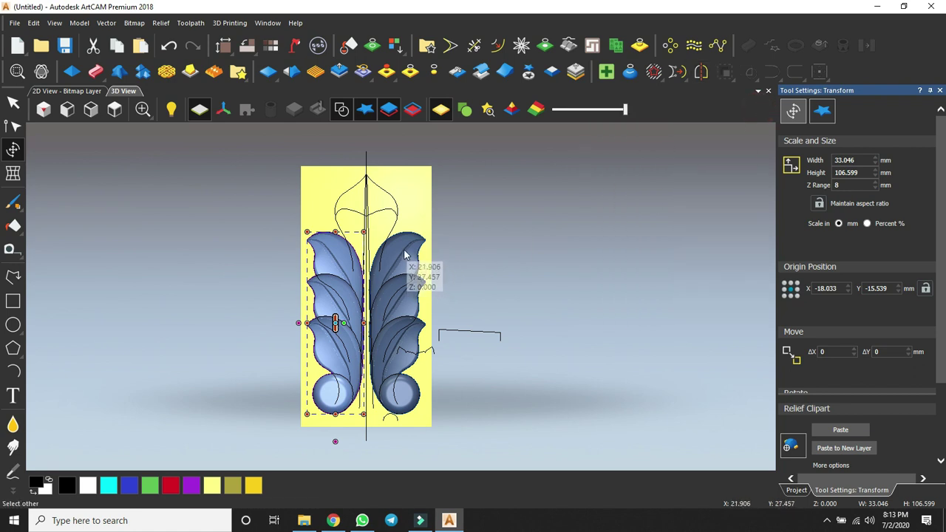
{"action": "left_click", "coordinate": [843, 431]}
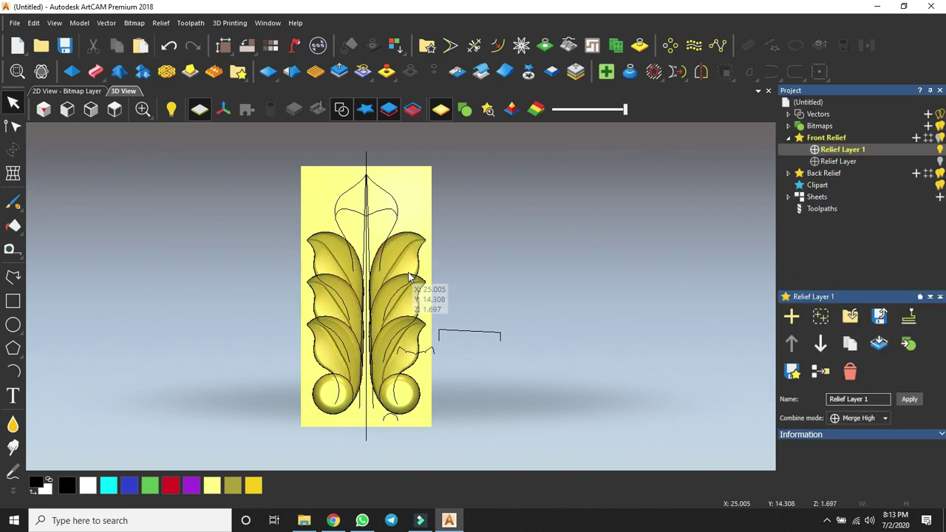
Start a two rail sweep along the top bud's outer edges and add the notched curve between them as its cross section
{"action": "scroll", "coordinate": [384, 318], "scroll_direction": "up", "scroll_amount": 1}
{"action": "scroll", "coordinate": [383, 314], "scroll_direction": "up", "scroll_amount": 3}
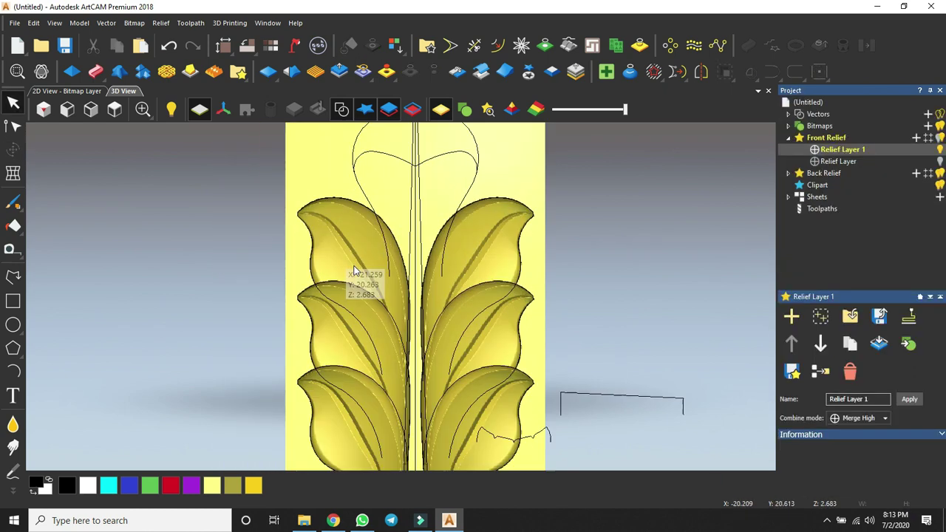
{"action": "left_click_drag", "start_coordinate": [456, 334], "coordinate": [501, 338]}
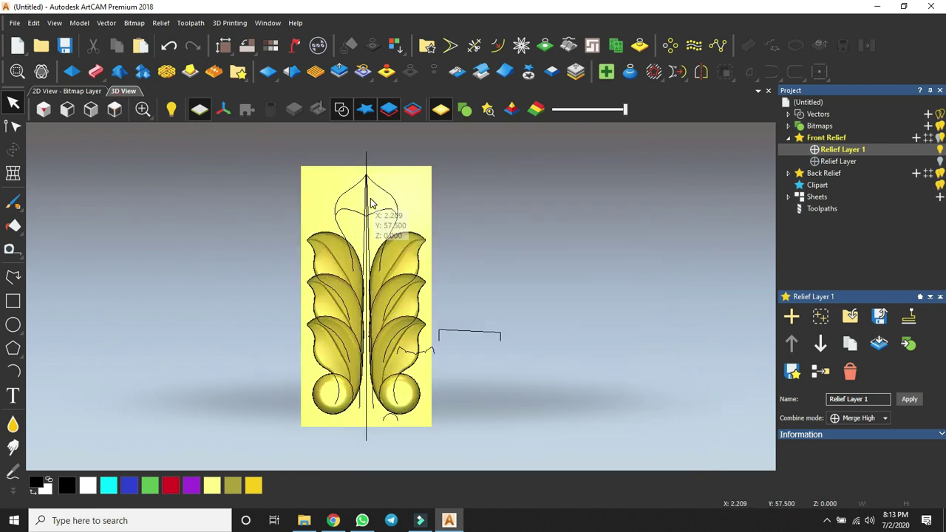
{"action": "scroll", "coordinate": [369, 199], "scroll_direction": "up", "scroll_amount": 1}
{"action": "left_click", "coordinate": [346, 184]}
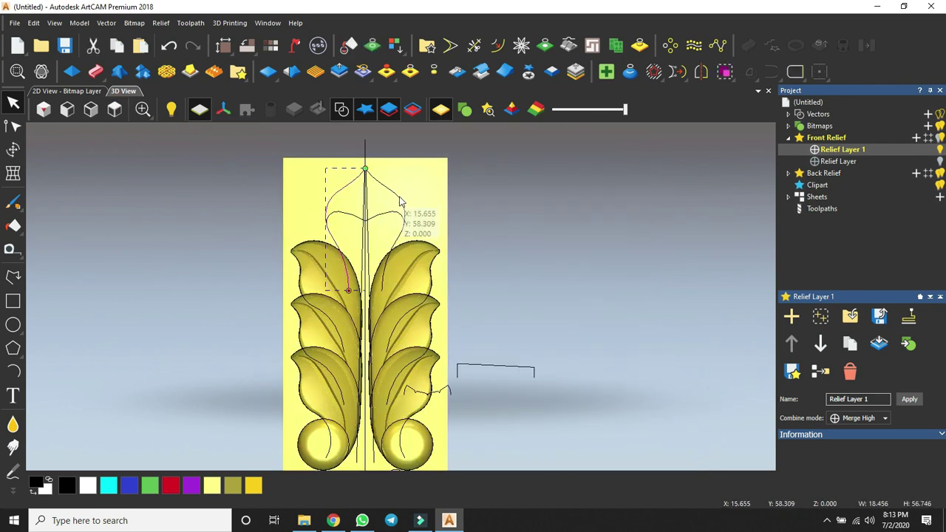
{"action": "left_click", "coordinate": [95, 71]}
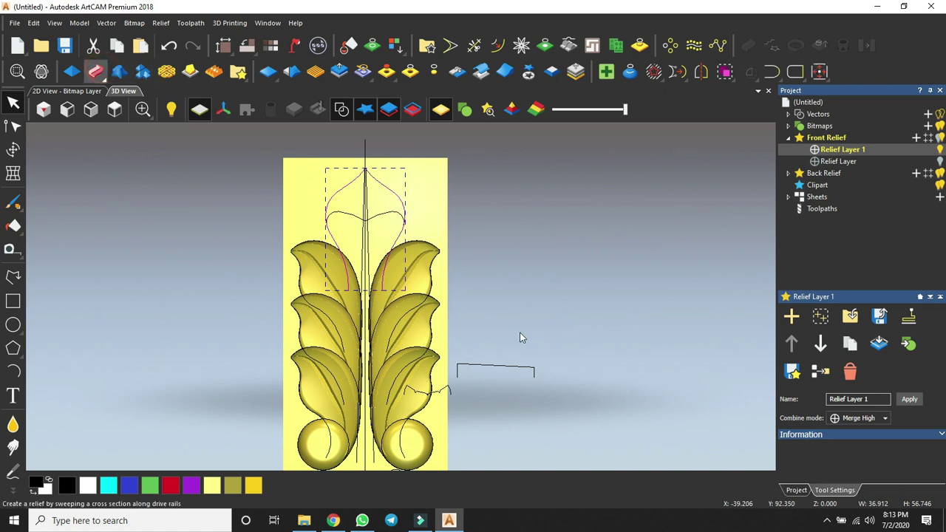
{"action": "left_click", "coordinate": [383, 215]}
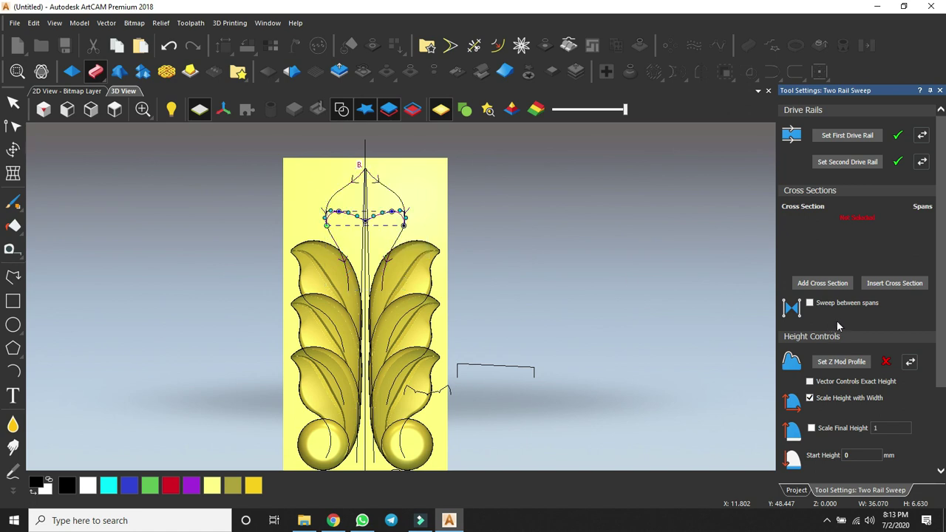
{"action": "left_click", "coordinate": [837, 283]}
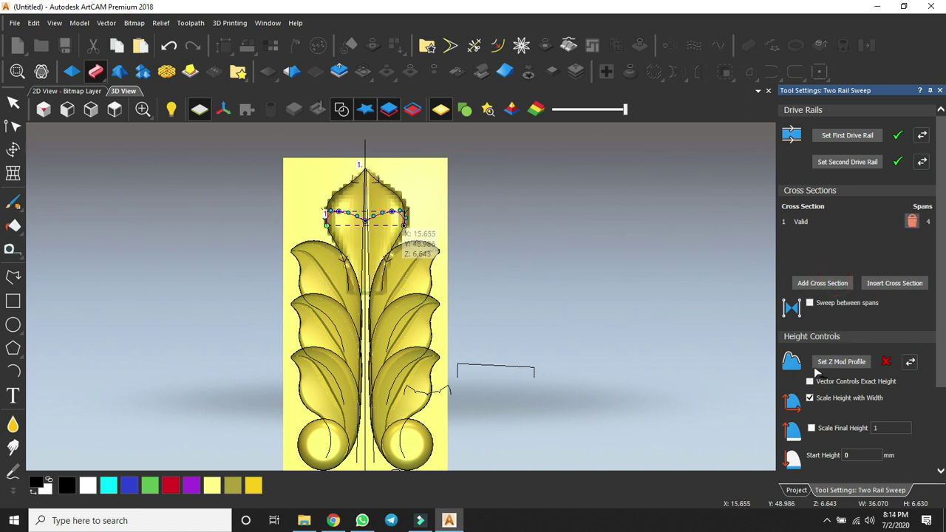
Switch the bud's sweep from Scale Height with Width to Scale Final Height and set its combine mode to Merge High
{"action": "scroll", "coordinate": [816, 369], "scroll_direction": "down", "scroll_amount": 2}
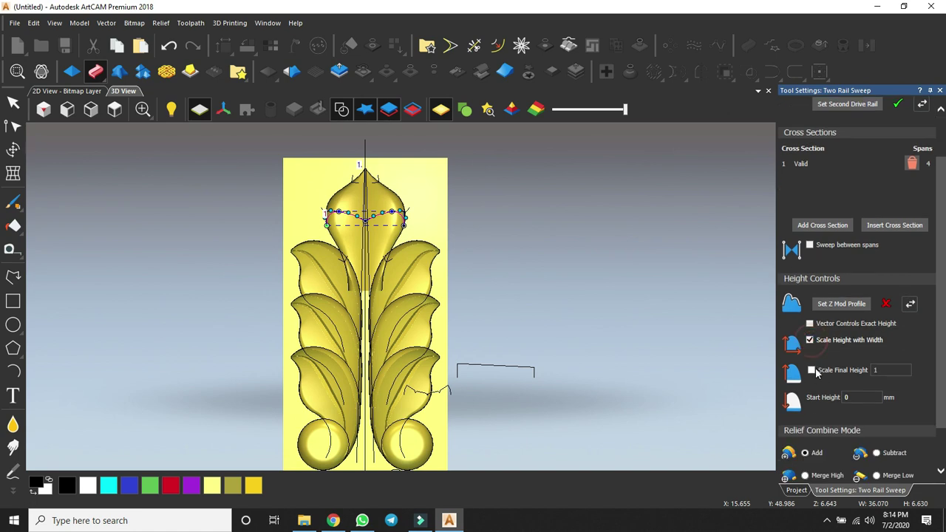
{"action": "left_click", "coordinate": [812, 370]}
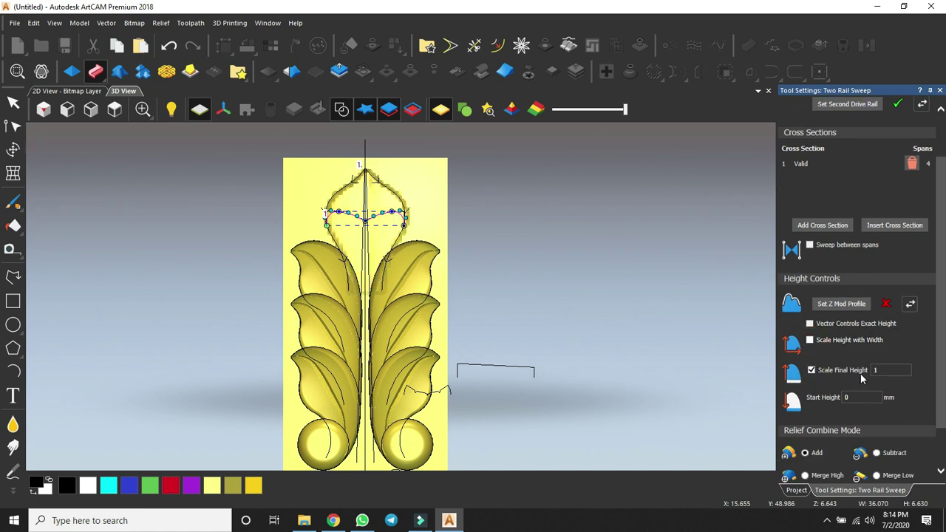
{"action": "scroll", "coordinate": [804, 471], "scroll_direction": "down", "scroll_amount": 2}
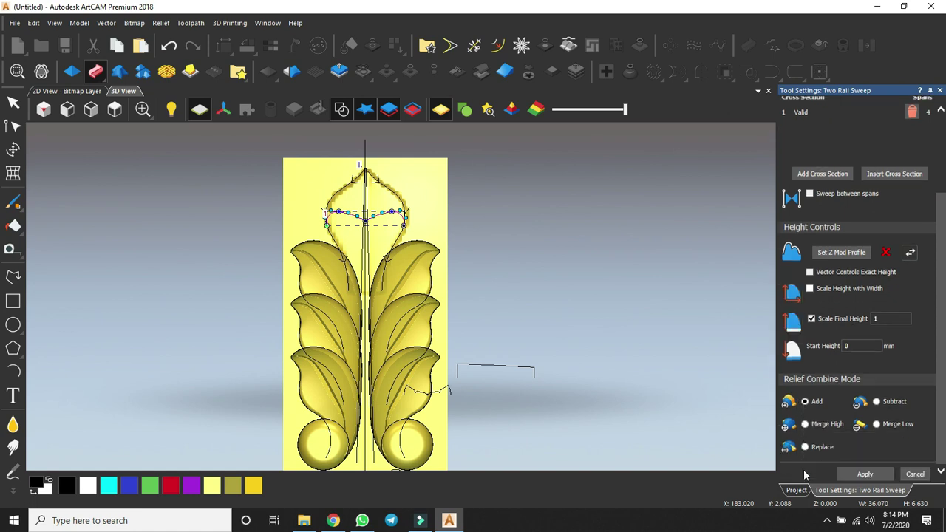
{"action": "left_click", "coordinate": [805, 424]}
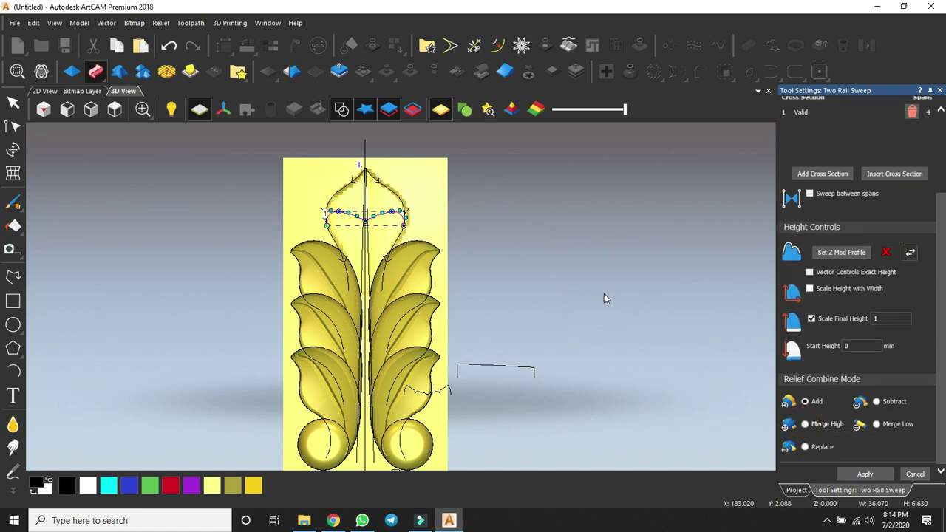
Assign the sloped line beside the relief as the bud's Z modulation profile and set its final height to 8
{"action": "scroll", "coordinate": [369, 237], "scroll_direction": "up", "scroll_amount": 5}
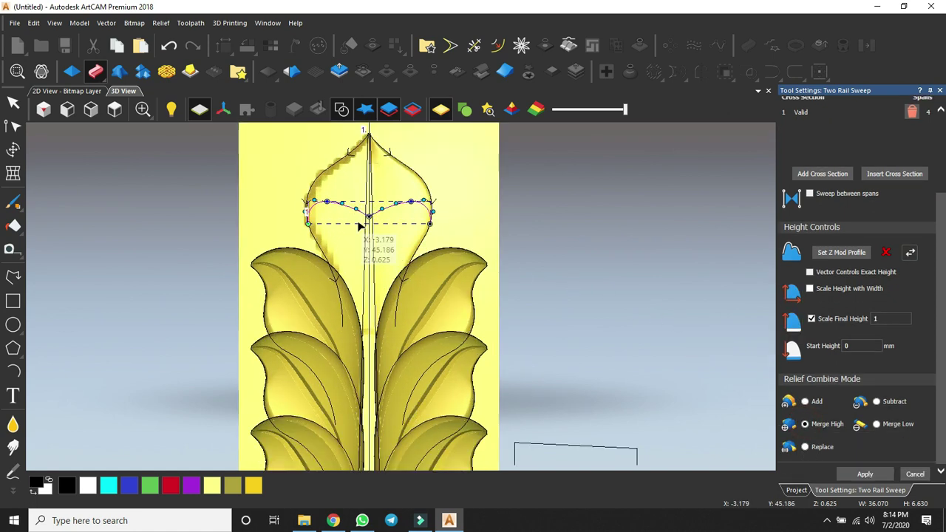
{"action": "scroll", "coordinate": [621, 373], "scroll_direction": "down", "scroll_amount": 3}
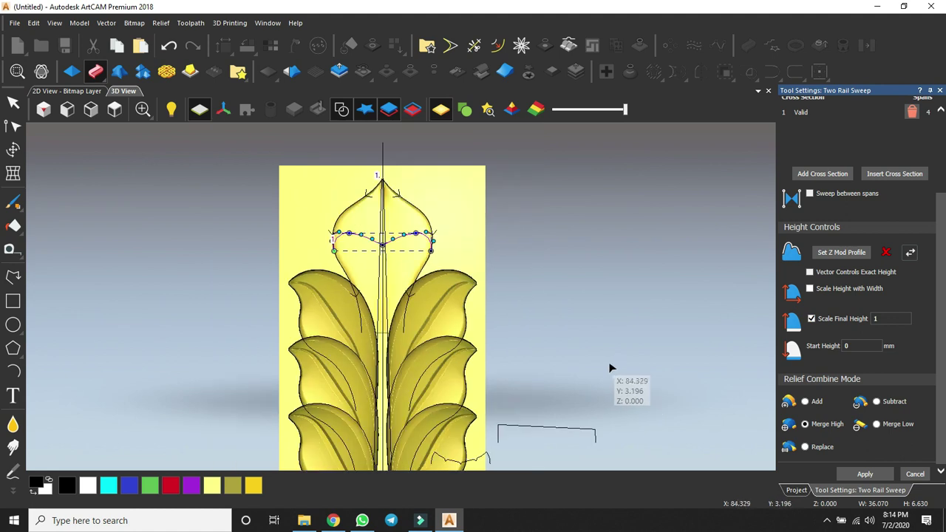
{"action": "left_click", "coordinate": [540, 429]}
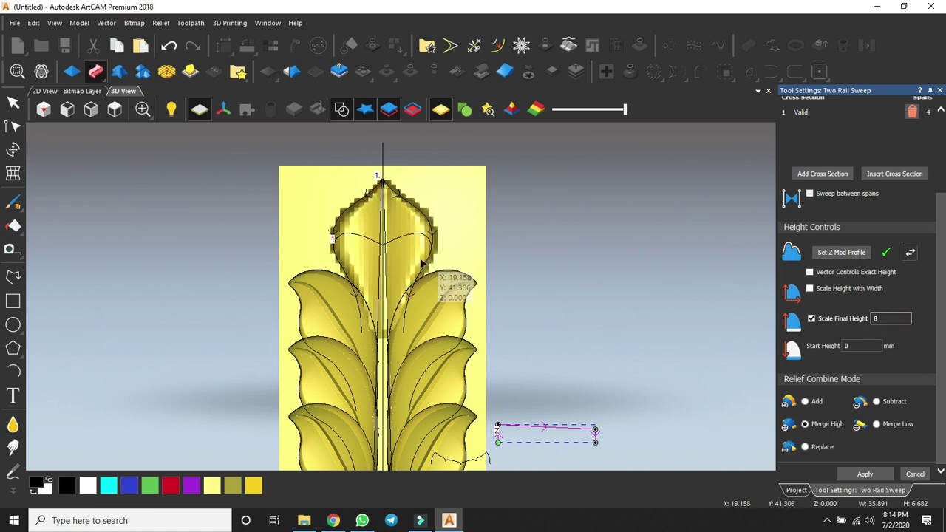
Inspect the swept bud's surface and its base from several angles, with the vectors hidden
{"action": "scroll", "coordinate": [381, 238], "scroll_direction": "up", "scroll_amount": 5}
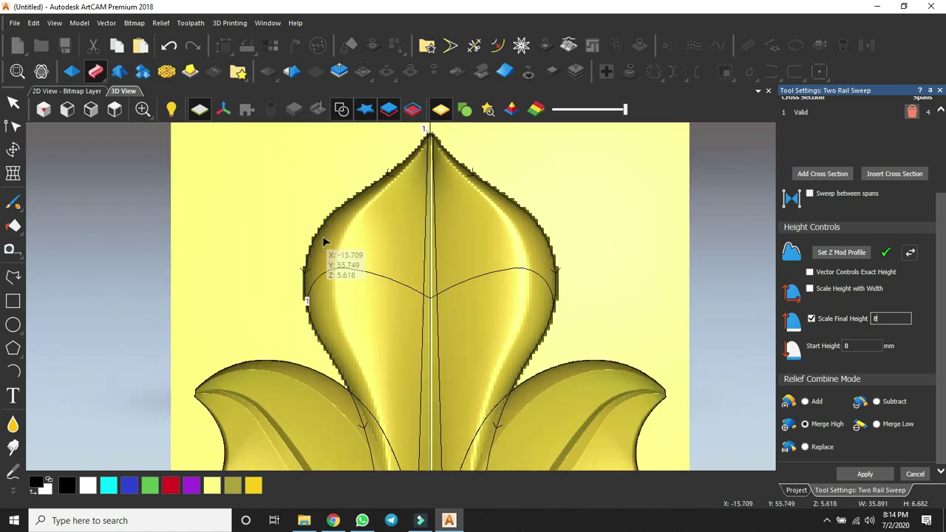
{"action": "left_click_drag", "start_coordinate": [324, 241], "coordinate": [391, 265]}
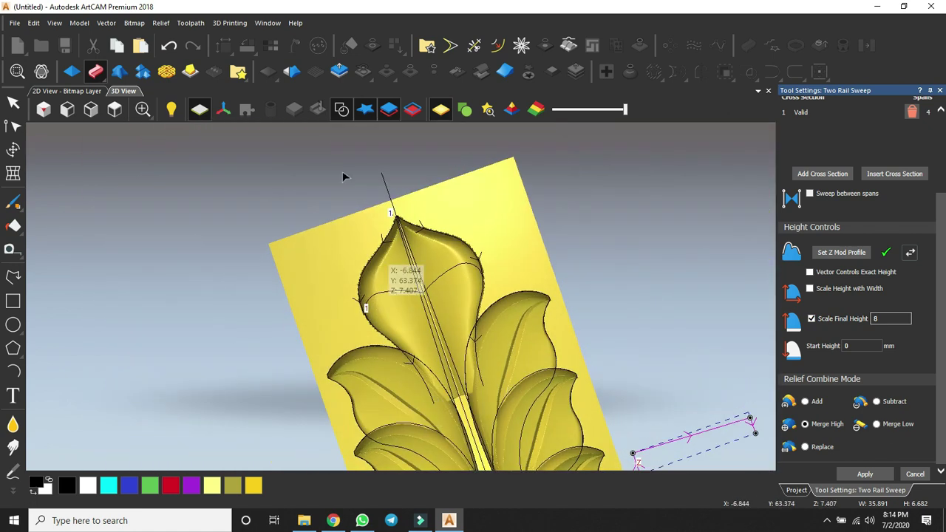
{"action": "left_click", "coordinate": [342, 109]}
{"action": "scroll", "coordinate": [439, 295], "scroll_direction": "down", "scroll_amount": 5}
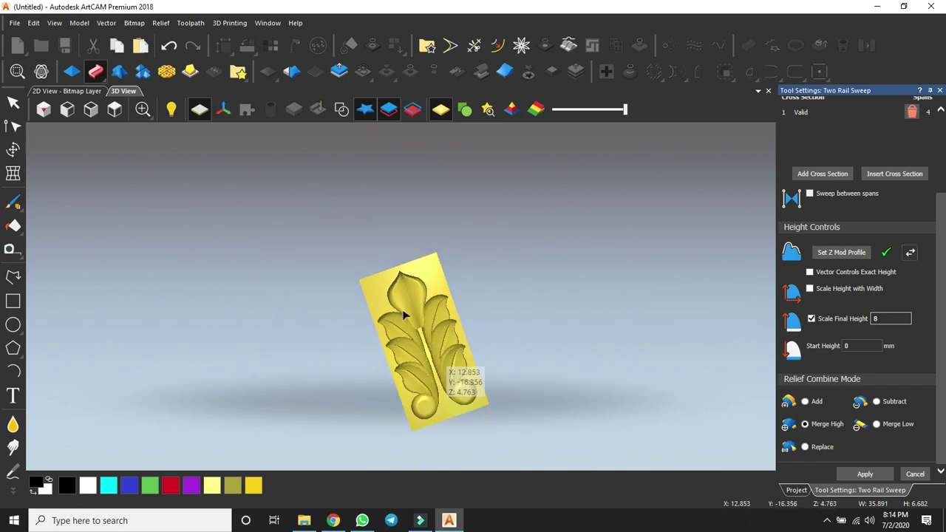
{"action": "scroll", "coordinate": [403, 314], "scroll_direction": "up", "scroll_amount": 5}
{"action": "left_click_drag", "start_coordinate": [431, 333], "coordinate": [423, 293]}
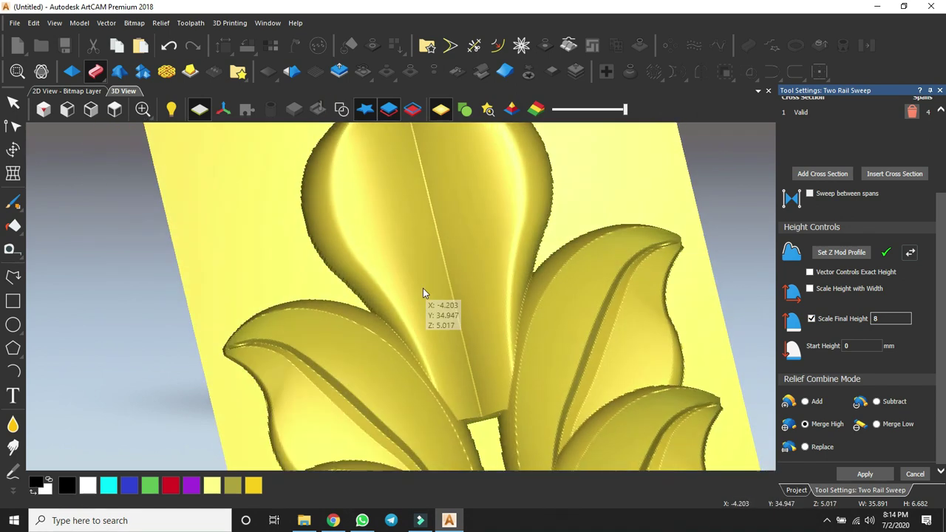
{"action": "left_click", "coordinate": [119, 111]}
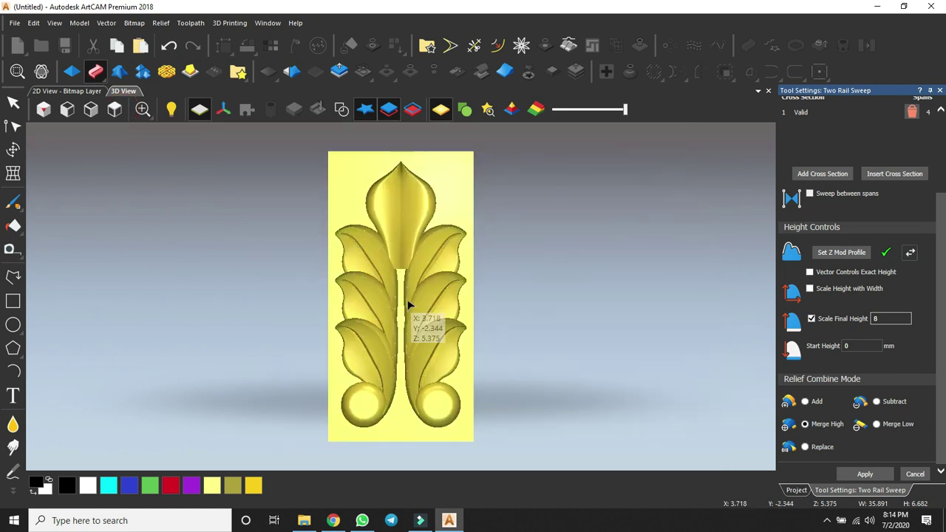
Move the lower ends of the bud's two drive rails inward to the edges of the central gap, narrowing its base
{"action": "left_click", "coordinate": [341, 111]}
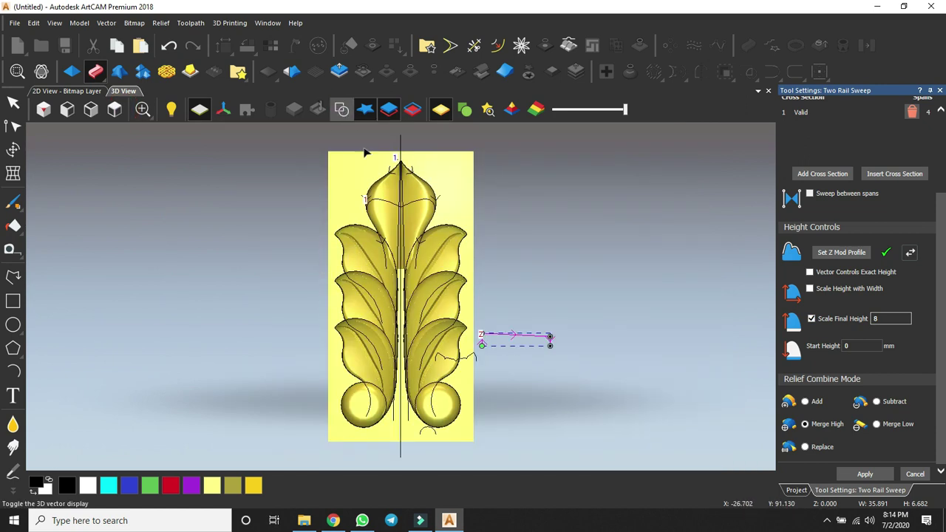
{"action": "scroll", "coordinate": [354, 274], "scroll_direction": "up", "scroll_amount": 4}
{"action": "left_click", "coordinate": [353, 278]}
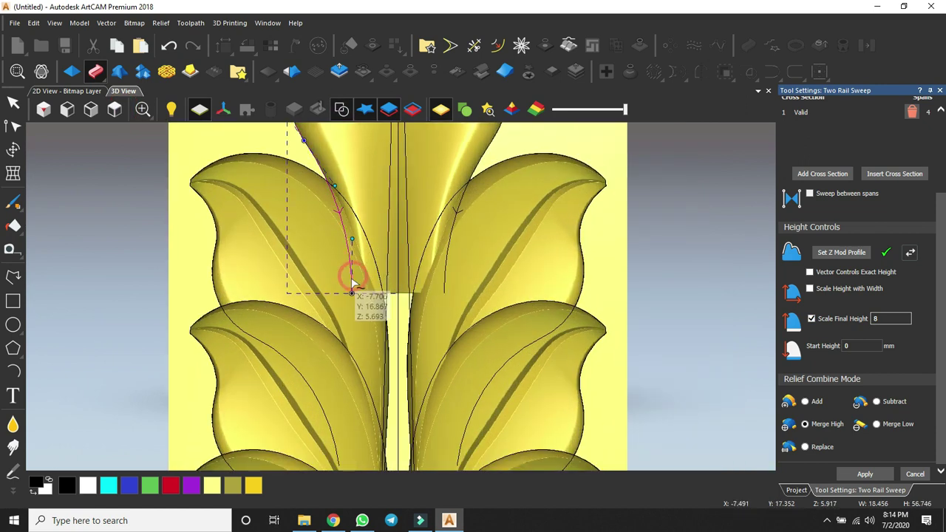
{"action": "left_click_drag", "start_coordinate": [376, 298], "coordinate": [377, 297]}
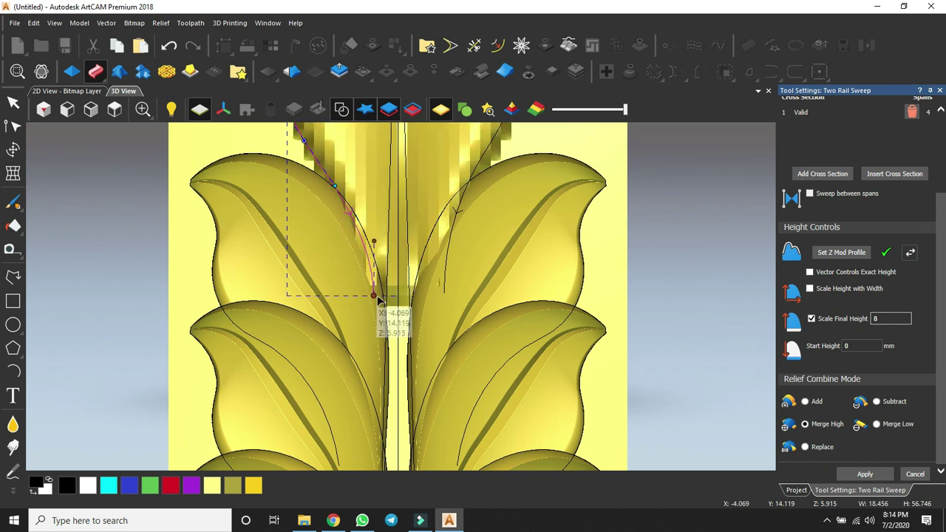
{"action": "left_click", "coordinate": [444, 270]}
{"action": "left_click_drag", "start_coordinate": [444, 292], "coordinate": [420, 294]}
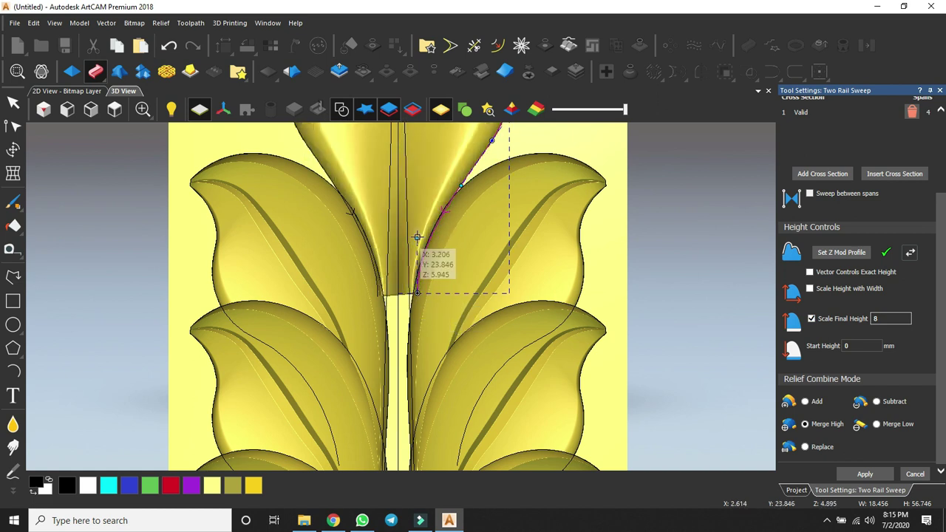
{"action": "left_click_drag", "start_coordinate": [418, 237], "coordinate": [433, 258]}
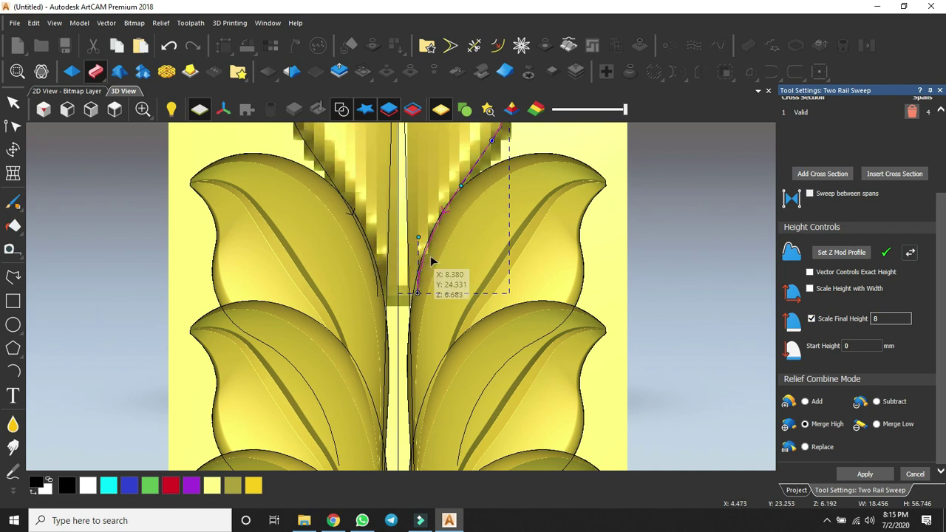
{"action": "scroll", "coordinate": [429, 253], "scroll_direction": "down", "scroll_amount": 4}
{"action": "scroll", "coordinate": [429, 253], "scroll_direction": "down", "scroll_amount": 2}
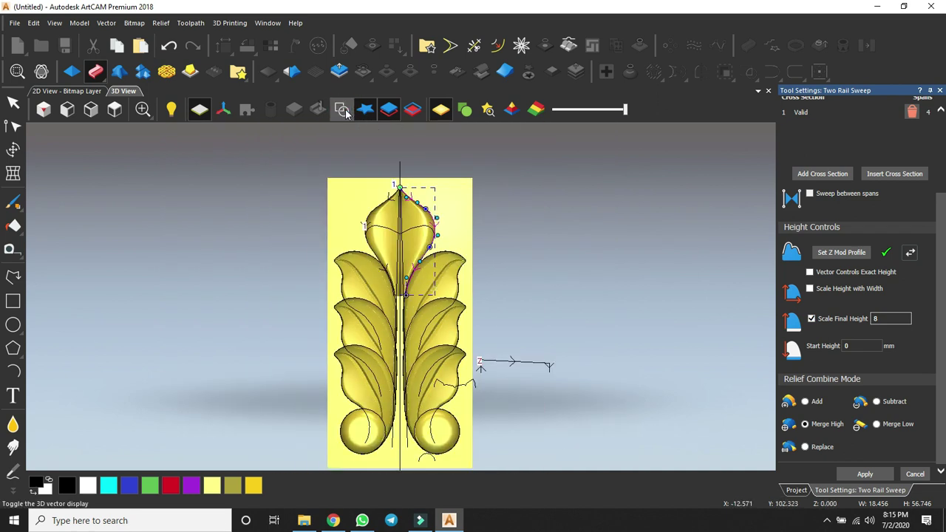
{"action": "left_click", "coordinate": [343, 111]}
{"action": "scroll", "coordinate": [399, 292], "scroll_direction": "down", "scroll_amount": 1}
{"action": "scroll", "coordinate": [392, 278], "scroll_direction": "up", "scroll_amount": 3}
{"action": "left_click_drag", "start_coordinate": [392, 279], "coordinate": [461, 302]}
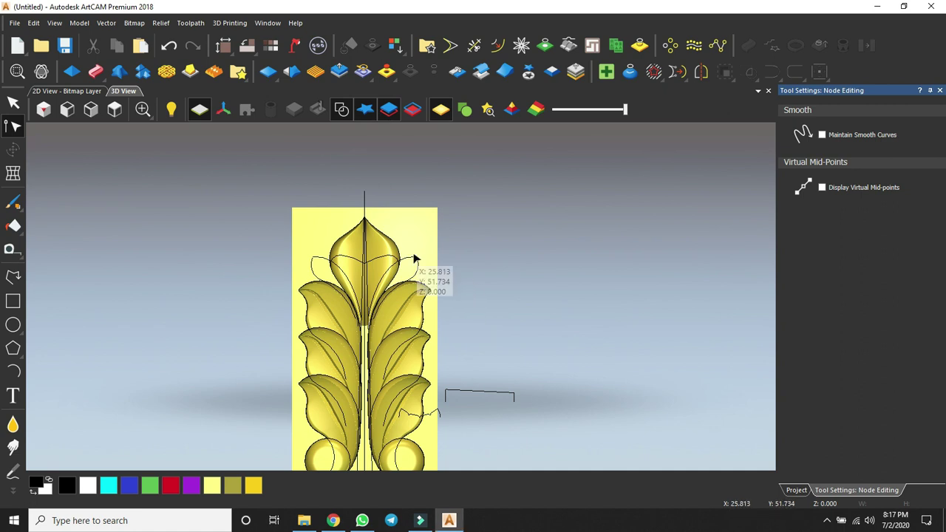
Start a two rail sweep on the small leaf to the right of the bud, using half of the notched curve as its cross section
{"action": "scroll", "coordinate": [422, 270], "scroll_direction": "up", "scroll_amount": 2}
{"action": "left_click", "coordinate": [423, 272]}
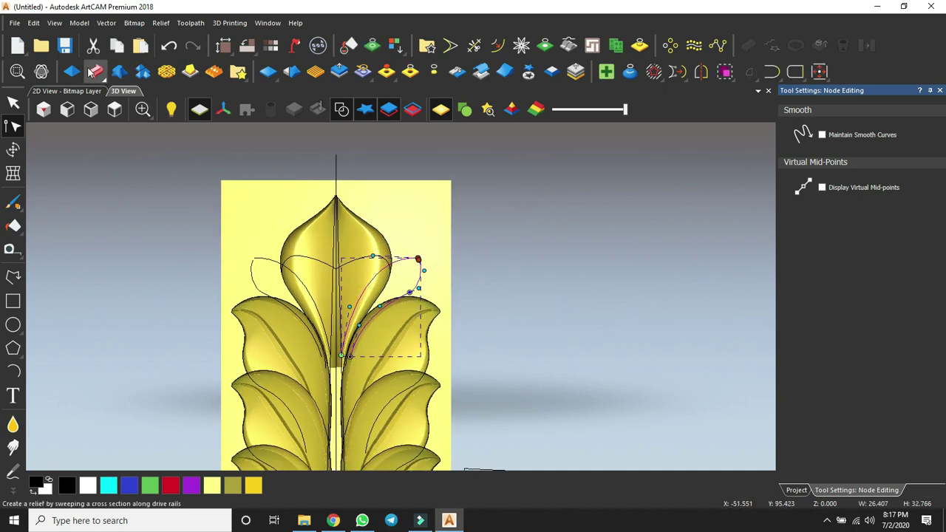
{"action": "scroll", "coordinate": [448, 374], "scroll_direction": "down", "scroll_amount": 3}
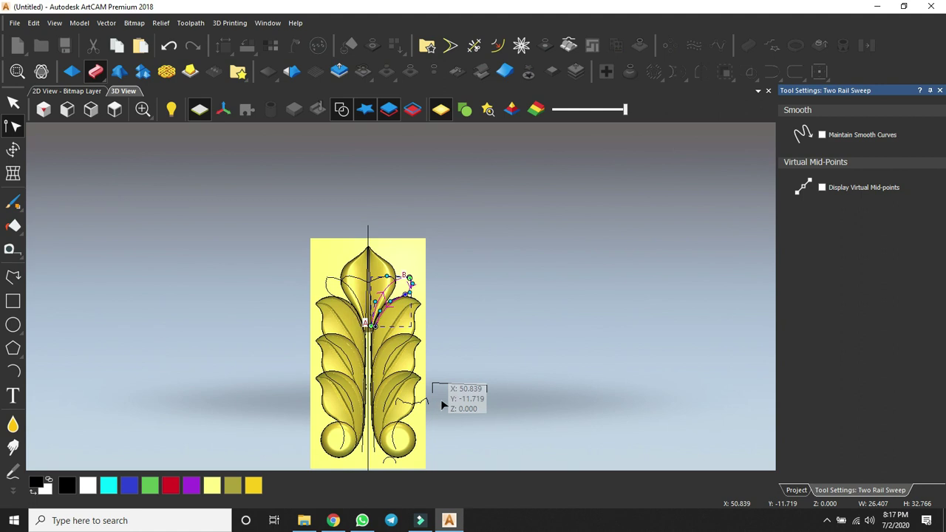
{"action": "scroll", "coordinate": [405, 405], "scroll_direction": "up", "scroll_amount": 1}
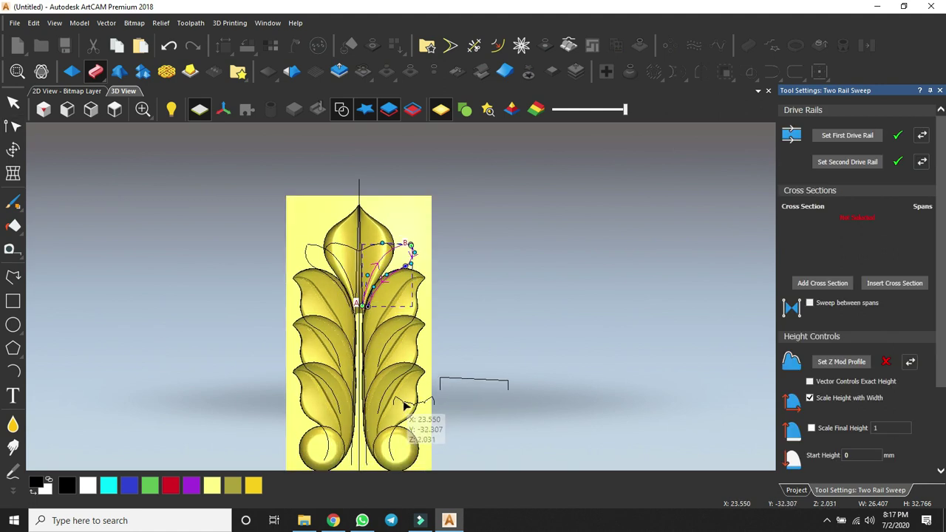
{"action": "left_click", "coordinate": [405, 406]}
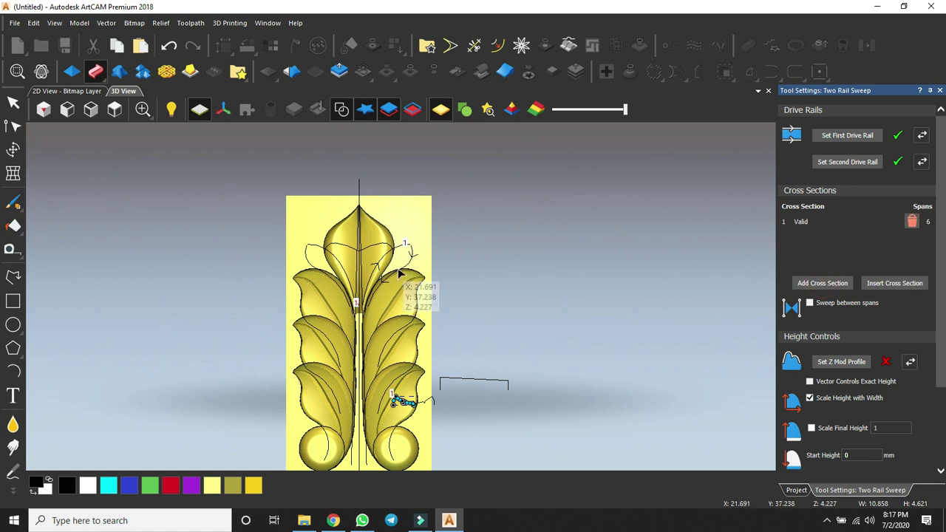
{"action": "scroll", "coordinate": [399, 273], "scroll_direction": "up", "scroll_amount": 2}
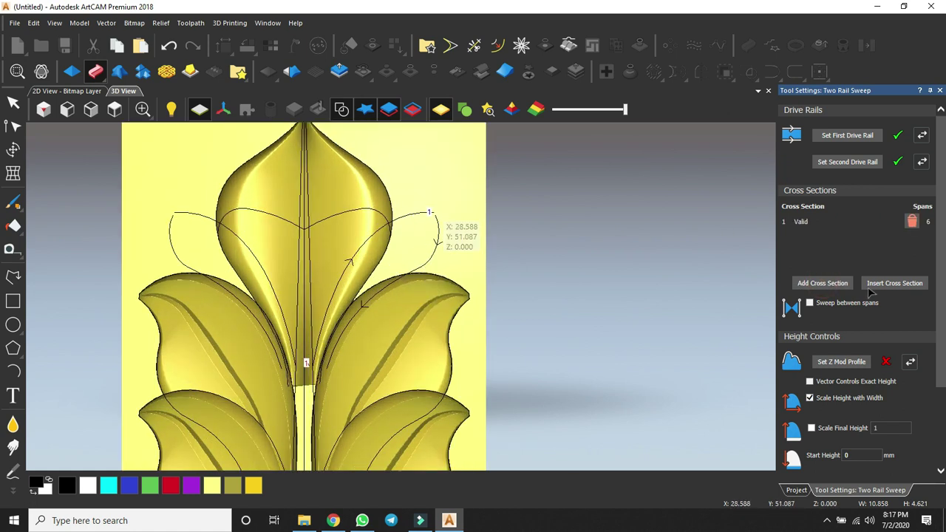
Make Relief Layer 1 the active layer for the small leaf's sweep and reverse its first drive rail
{"action": "left_click_drag", "start_coordinate": [465, 199], "coordinate": [433, 221]}
{"action": "left_click", "coordinate": [796, 491]}
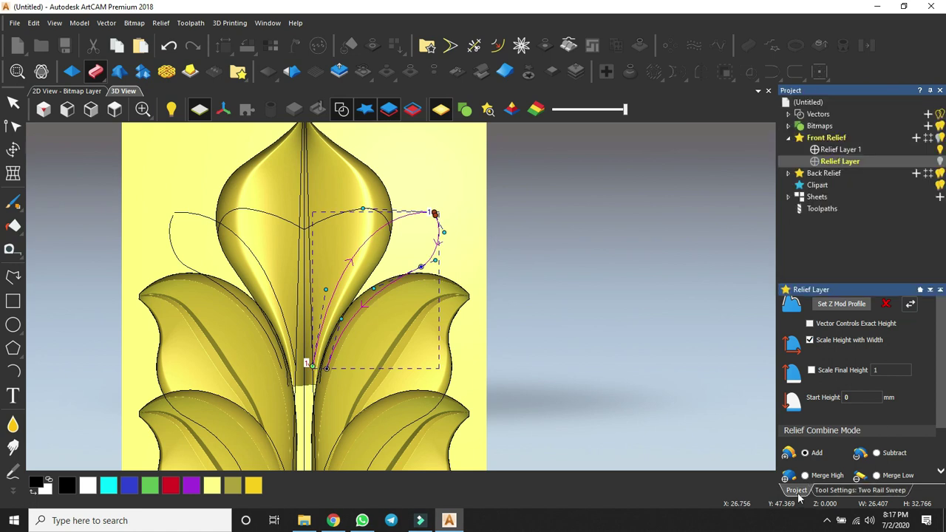
{"action": "left_click", "coordinate": [862, 148]}
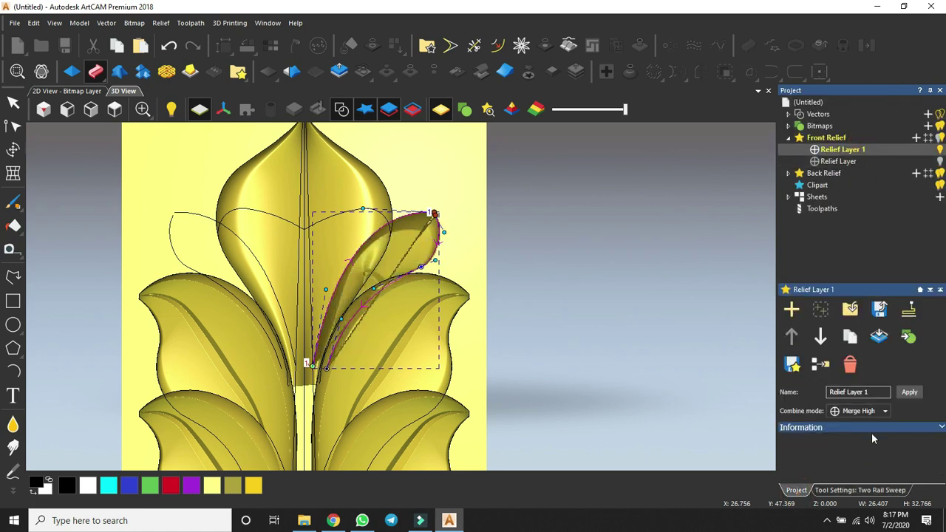
{"action": "left_click", "coordinate": [866, 490]}
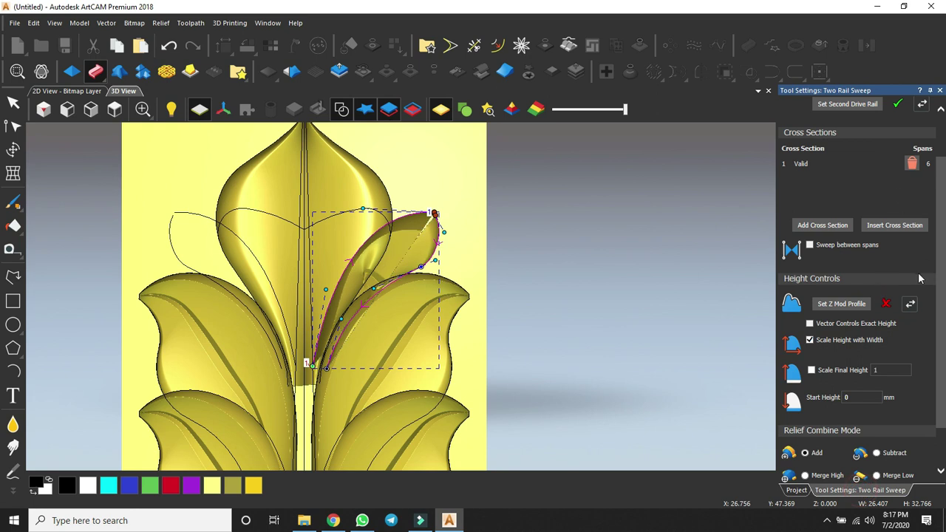
{"action": "scroll", "coordinate": [907, 225], "scroll_direction": "up", "scroll_amount": 2}
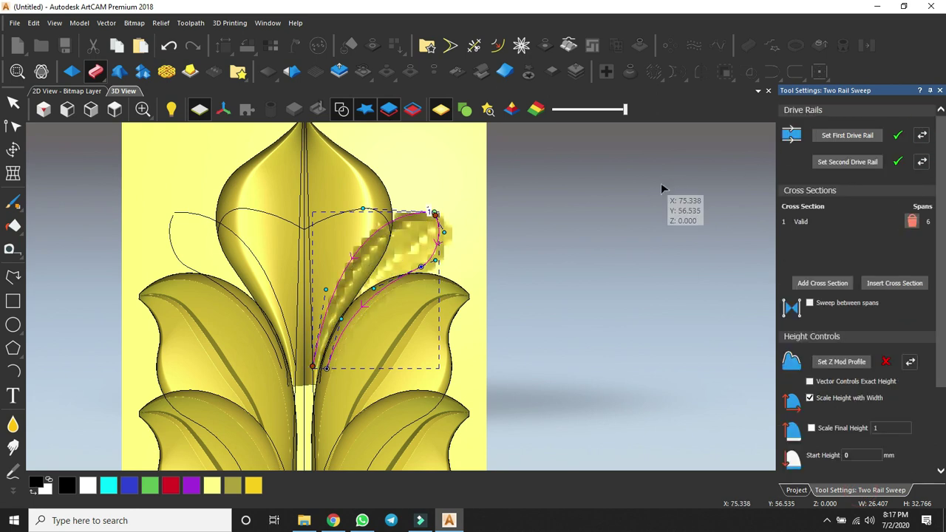
Switch the small leaf's sweep from Scale Height with Width to a Scale Final Height of 8, combined with Merge High
{"action": "scroll", "coordinate": [902, 303], "scroll_direction": "down", "scroll_amount": 2}
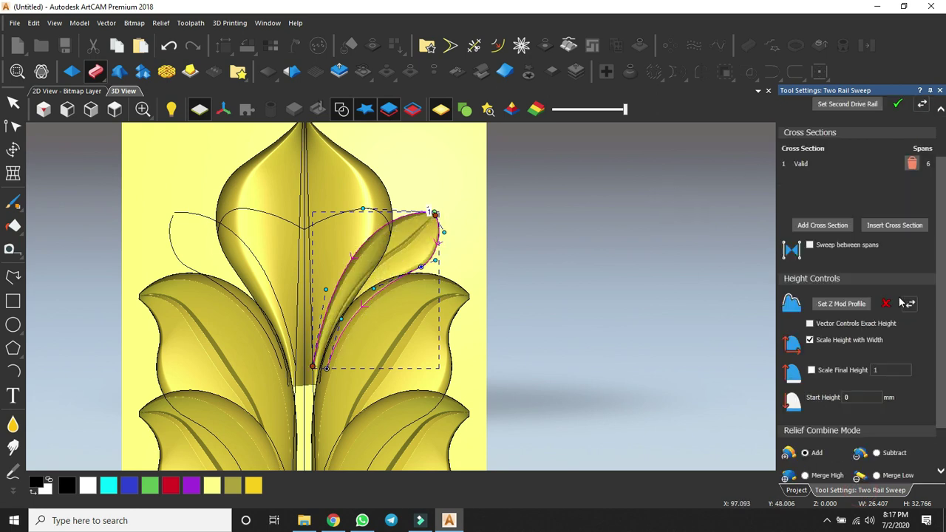
{"action": "scroll", "coordinate": [853, 336], "scroll_direction": "down", "scroll_amount": 2}
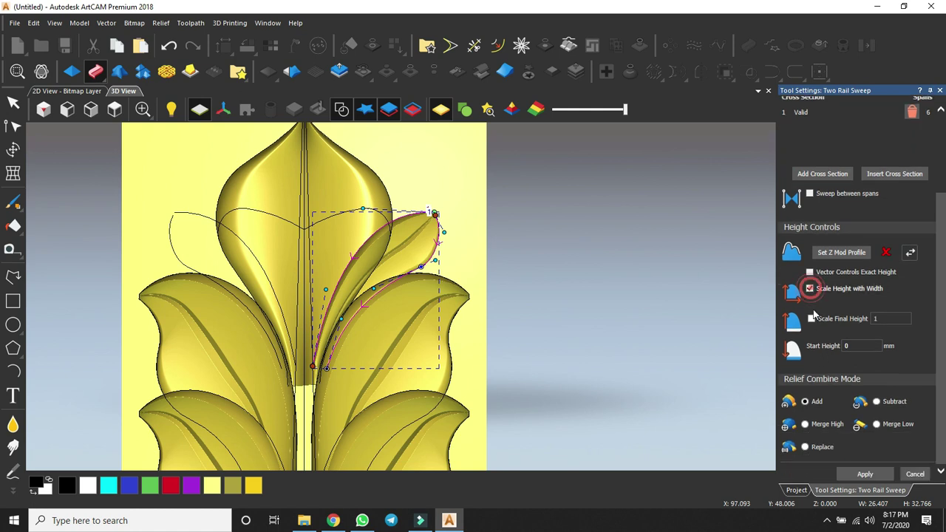
{"action": "left_click", "coordinate": [813, 319]}
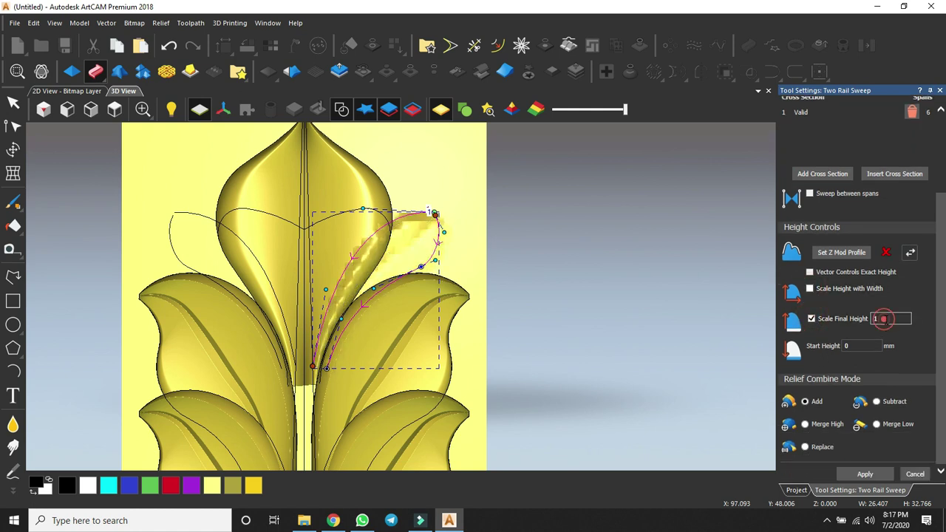
{"action": "left_click", "coordinate": [891, 319]}
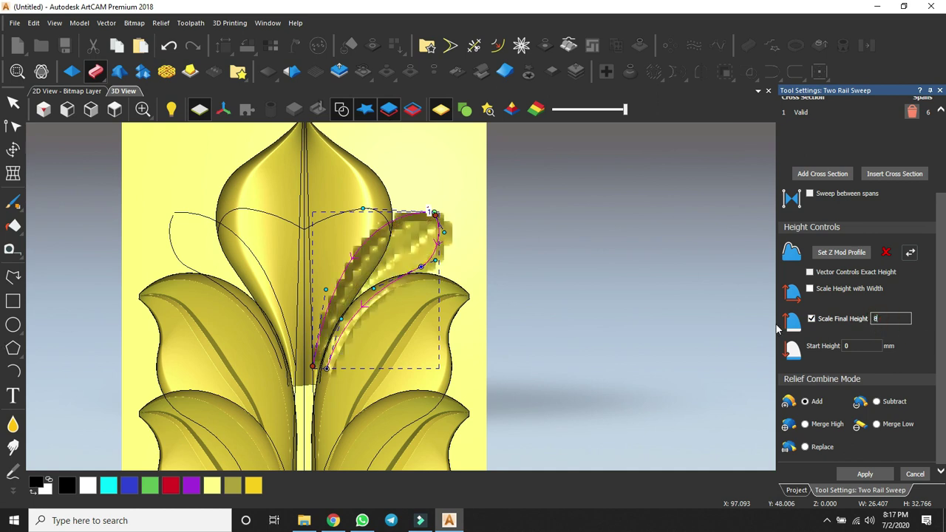
{"action": "scroll", "coordinate": [538, 330], "scroll_direction": "down", "scroll_amount": 2}
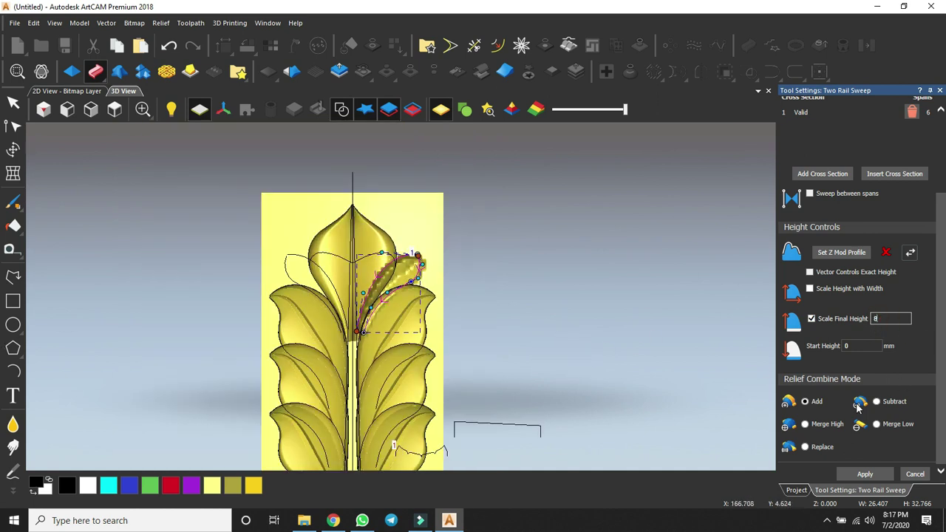
{"action": "left_click", "coordinate": [806, 425]}
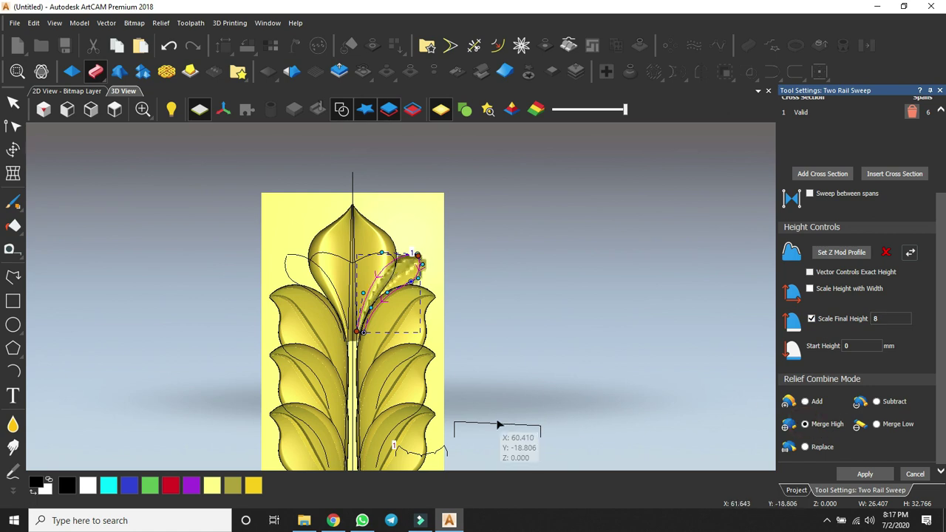
Assign the sloped line beside the relief as the small leaf's Z modulation profile and set its final height to 7
{"action": "left_click", "coordinate": [496, 427]}
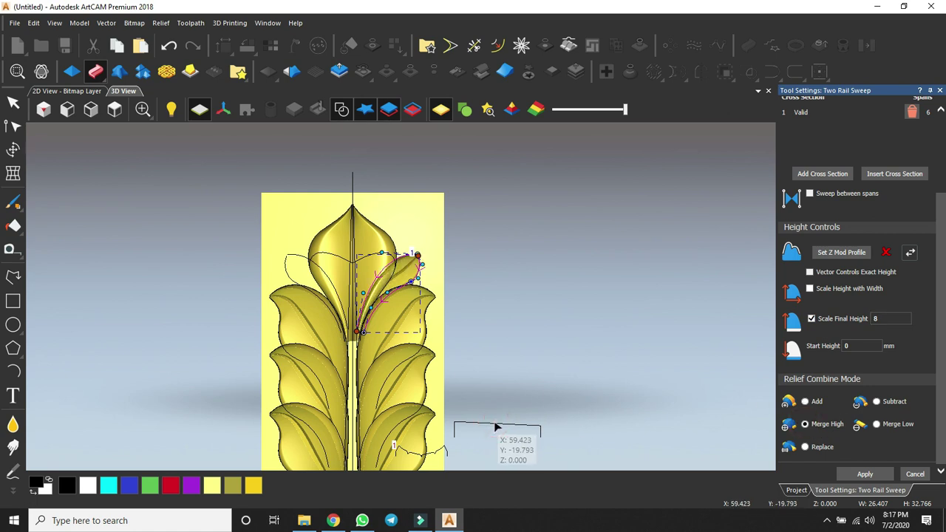
{"action": "left_click", "coordinate": [857, 253]}
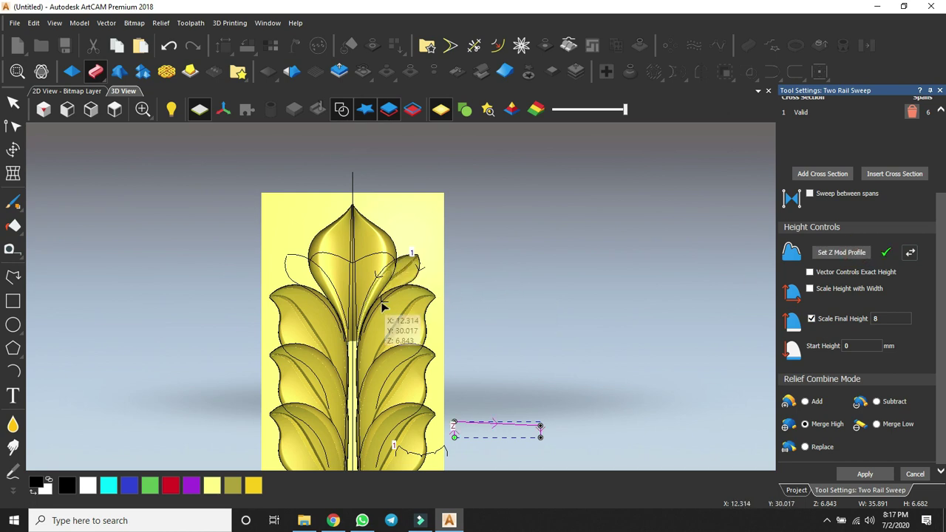
{"action": "scroll", "coordinate": [390, 316], "scroll_direction": "up", "scroll_amount": 2}
{"action": "scroll", "coordinate": [408, 228], "scroll_direction": "up", "scroll_amount": 4}
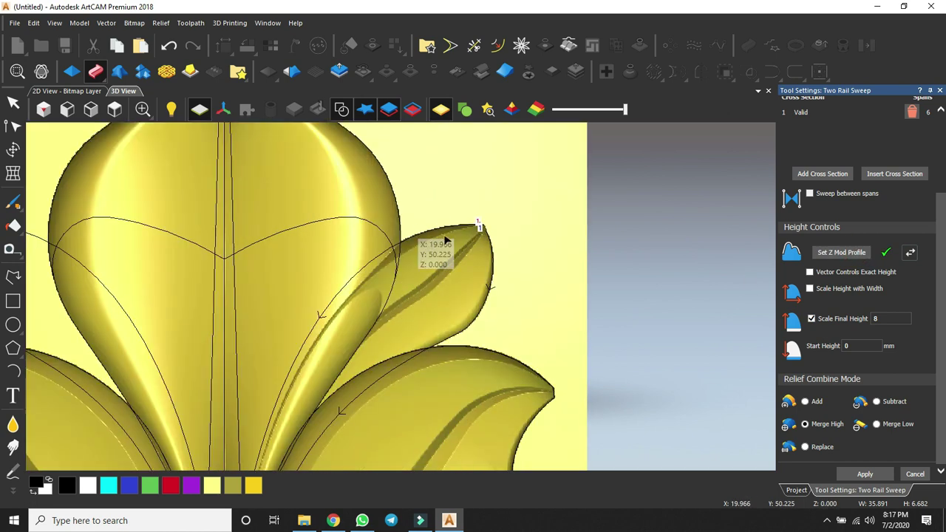
{"action": "left_click_drag", "start_coordinate": [422, 306], "coordinate": [454, 254]}
{"action": "scroll", "coordinate": [453, 258], "scroll_direction": "down", "scroll_amount": 5}
{"action": "scroll", "coordinate": [381, 361], "scroll_direction": "up", "scroll_amount": 3}
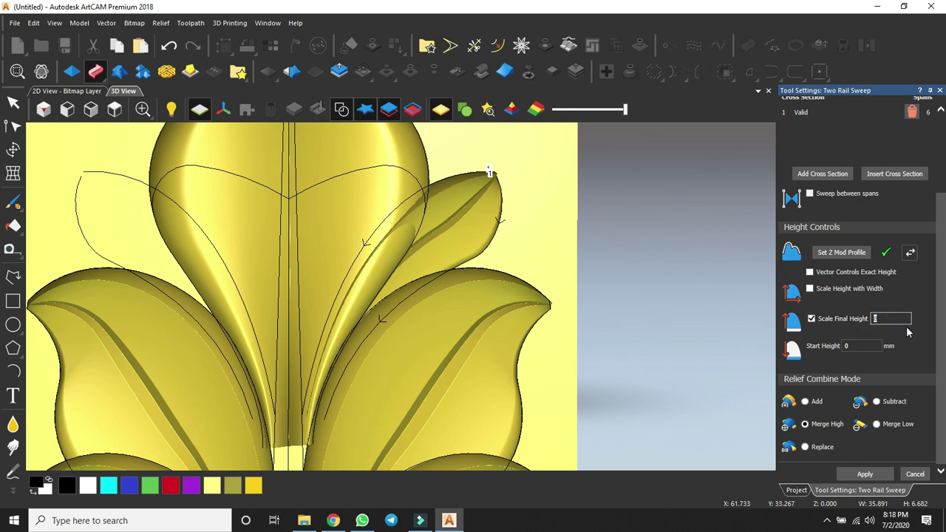
{"action": "key", "text": "Return"}
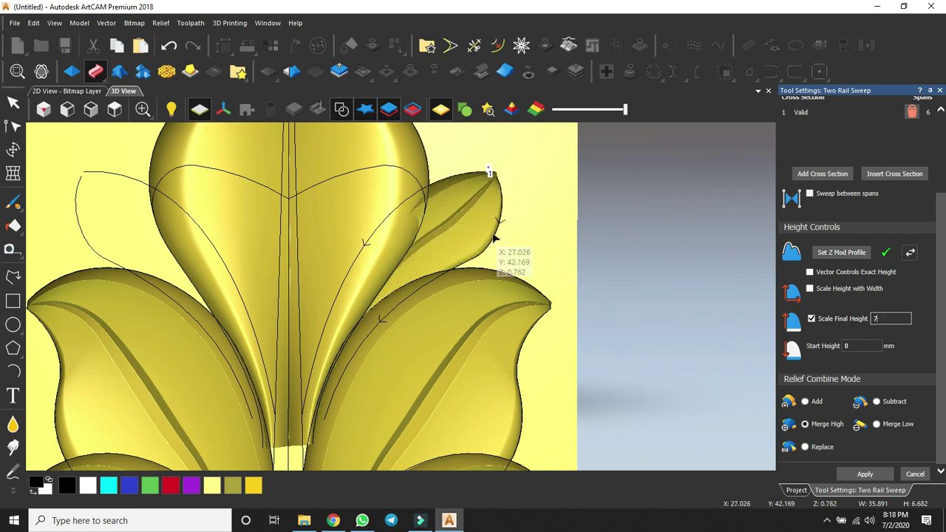
Add the small arc below the right dome as a second cross section at the small leaf's base
{"action": "scroll", "coordinate": [480, 230], "scroll_direction": "up", "scroll_amount": 3}
{"action": "middle_click_drag", "start_coordinate": [494, 272], "coordinate": [486, 291]}
{"action": "scroll", "coordinate": [486, 291], "scroll_direction": "down", "scroll_amount": 3}
{"action": "scroll", "coordinate": [385, 355], "scroll_direction": "down", "scroll_amount": 4}
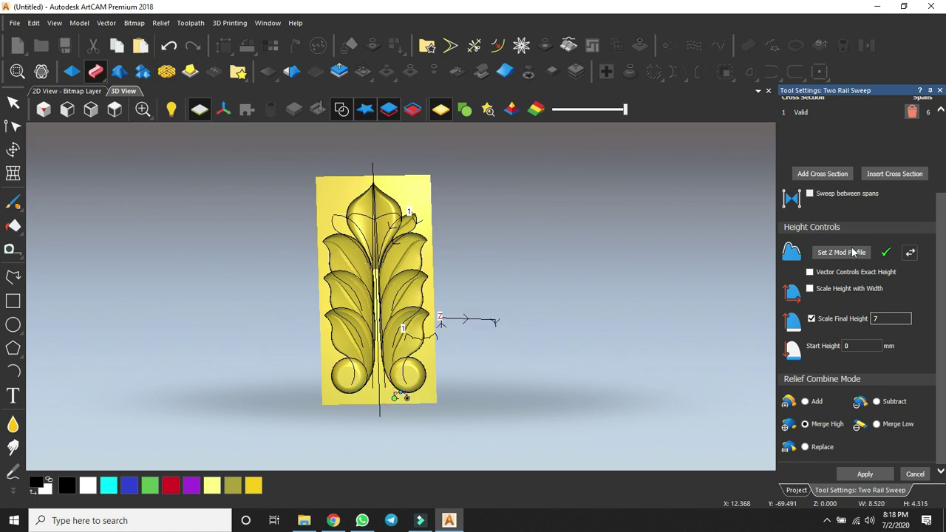
{"action": "left_click", "coordinate": [395, 230]}
{"action": "scroll", "coordinate": [400, 230], "scroll_direction": "up", "scroll_amount": 4}
{"action": "scroll", "coordinate": [461, 249], "scroll_direction": "up", "scroll_amount": 5}
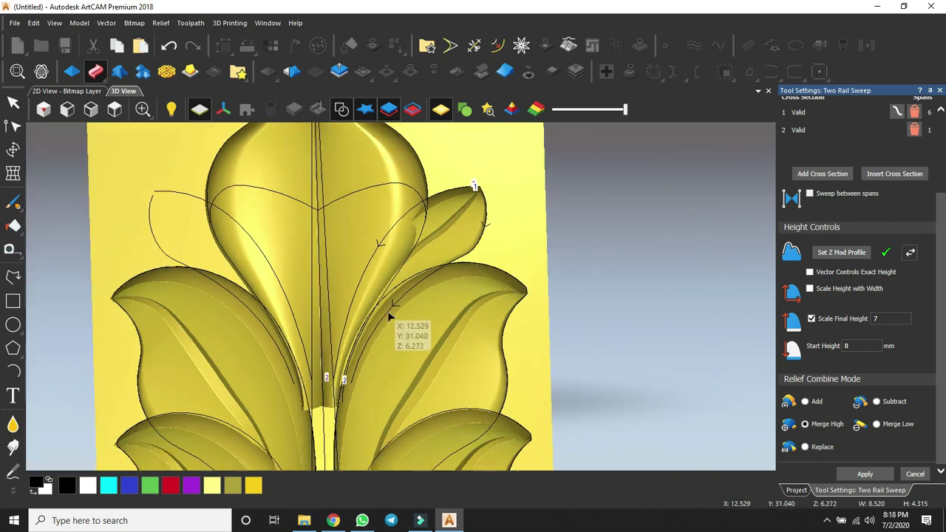
{"action": "scroll", "coordinate": [492, 203], "scroll_direction": "down", "scroll_amount": 5}
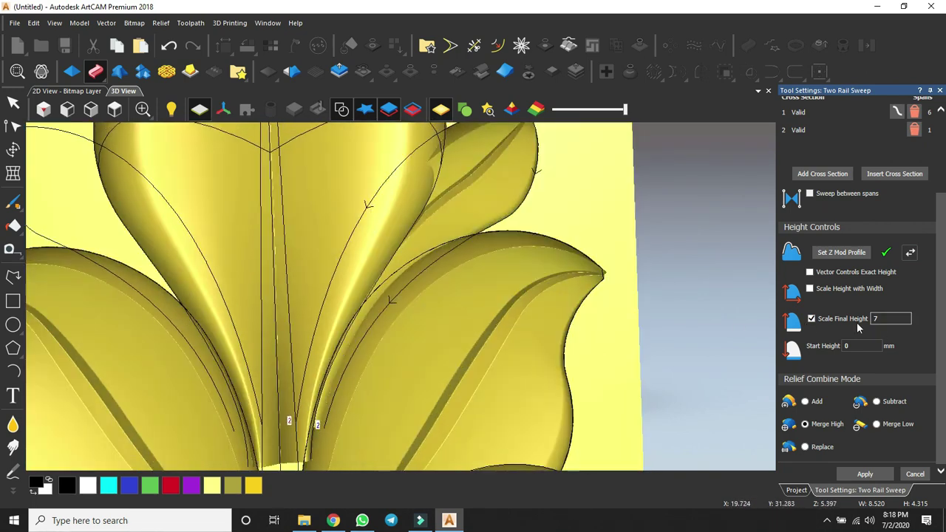
Assign the left small leaf's two edge curves as the sweep's drive rails and reverse the first rail
{"action": "scroll", "coordinate": [444, 303], "scroll_direction": "down", "scroll_amount": 5}
{"action": "scroll", "coordinate": [400, 317], "scroll_direction": "up", "scroll_amount": 3}
{"action": "left_click_drag", "start_coordinate": [435, 253], "coordinate": [419, 279]}
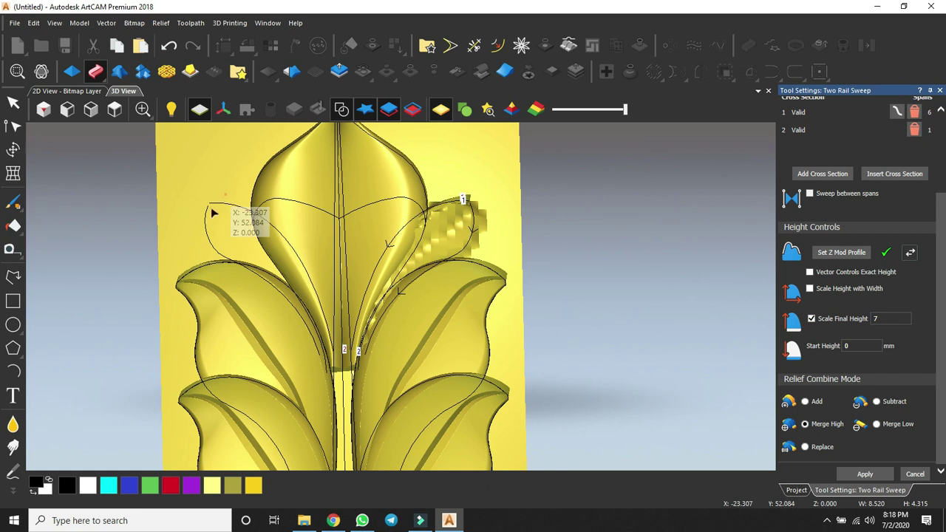
{"action": "scroll", "coordinate": [891, 226], "scroll_direction": "up", "scroll_amount": 3}
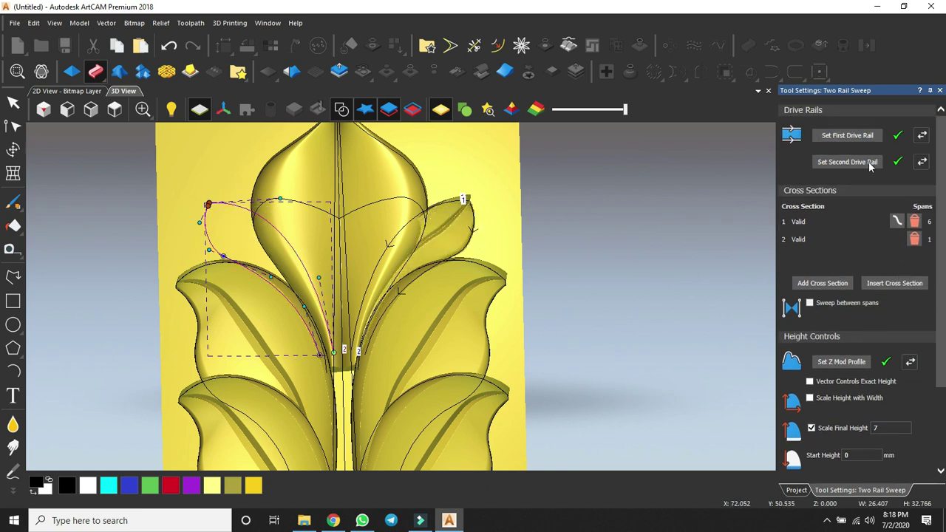
{"action": "left_click", "coordinate": [862, 139]}
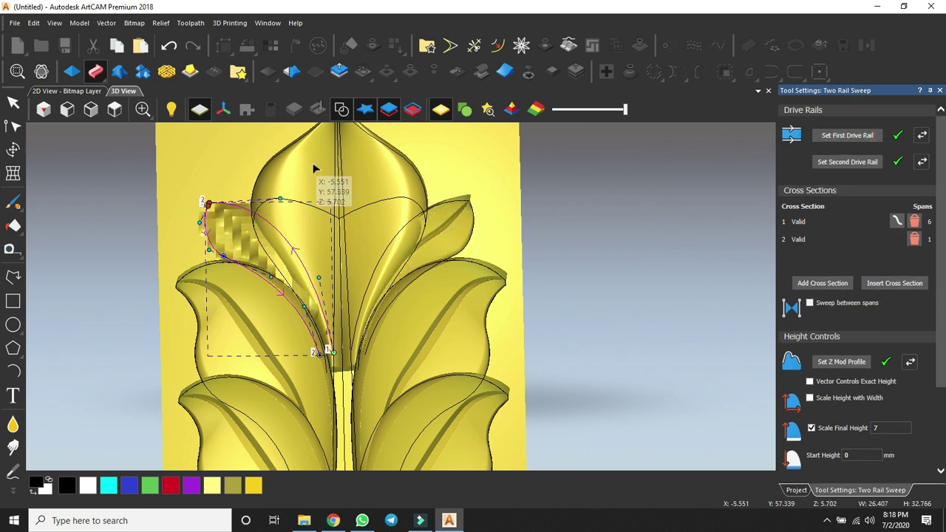
{"action": "left_click", "coordinate": [923, 136]}
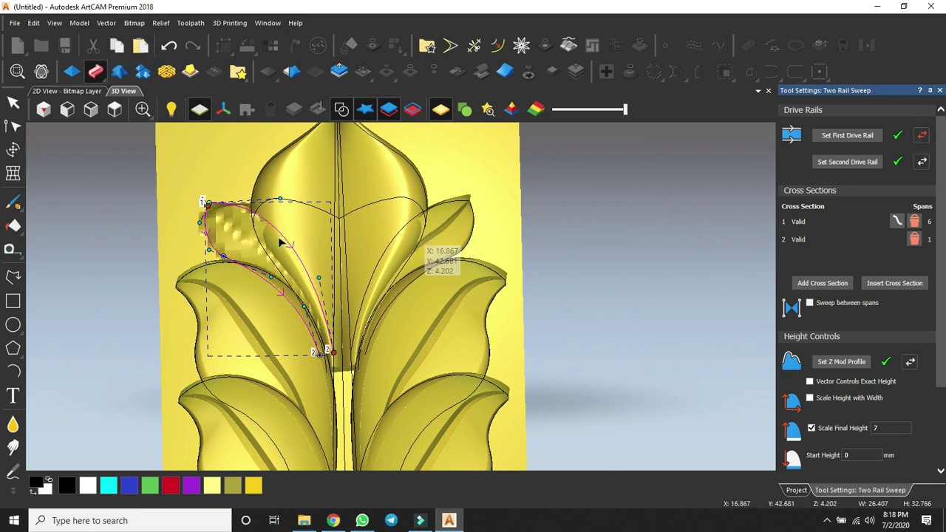
Apply the left small leaf's sweep with the vectors hidden and close the Two Rail Sweep tool
{"action": "scroll", "coordinate": [279, 243], "scroll_direction": "up", "scroll_amount": 3}
{"action": "middle_click_drag", "start_coordinate": [327, 258], "coordinate": [310, 299]}
{"action": "left_click", "coordinate": [342, 111]}
{"action": "scroll", "coordinate": [360, 251], "scroll_direction": "down", "scroll_amount": 3}
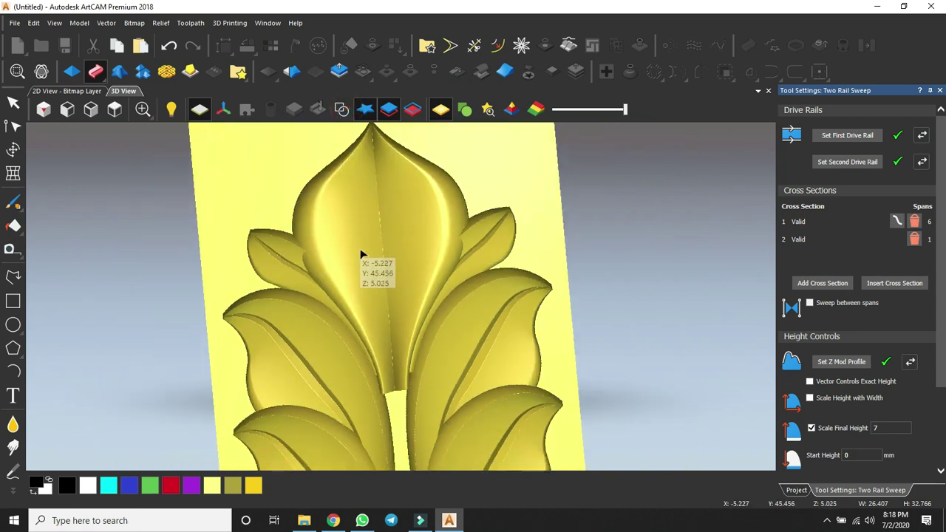
{"action": "scroll", "coordinate": [360, 254], "scroll_direction": "down", "scroll_amount": 4}
{"action": "scroll", "coordinate": [889, 459], "scroll_direction": "down", "scroll_amount": 3}
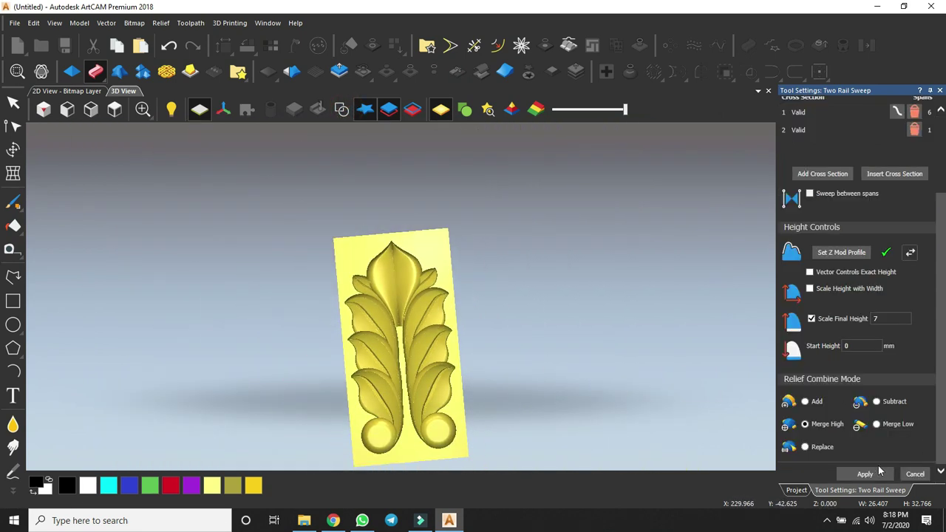
{"action": "left_click", "coordinate": [915, 475]}
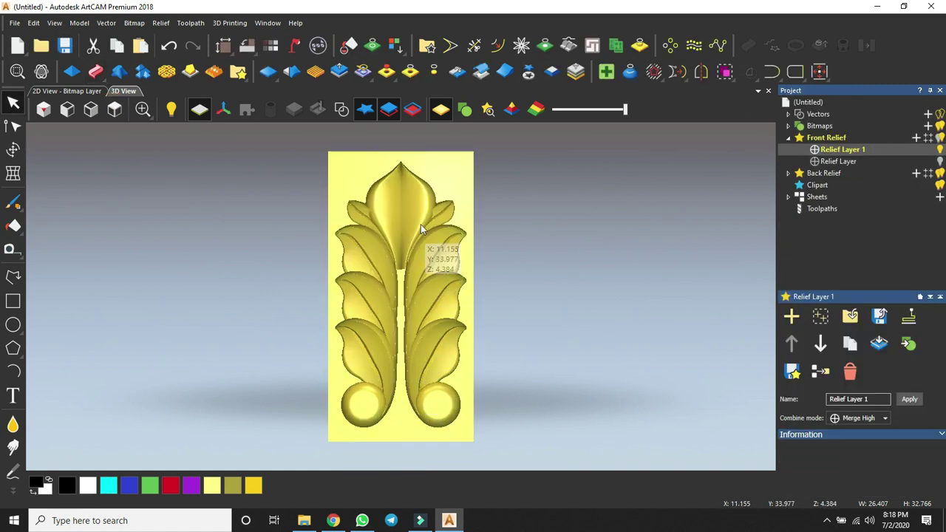
Start a two rail sweep for the central stem using its two long lines as rails and the small arc as cross section
{"action": "left_click", "coordinate": [340, 109]}
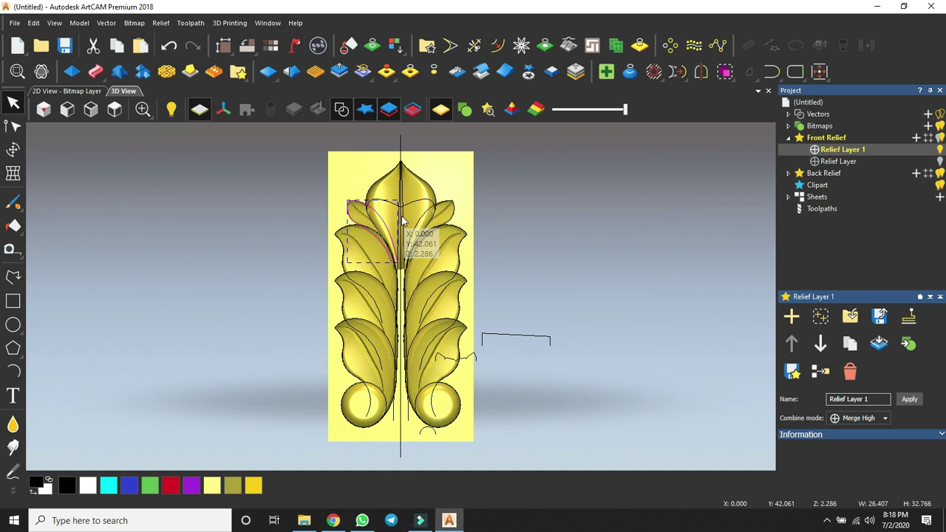
{"action": "left_click", "coordinate": [395, 419]}
{"action": "left_click", "coordinate": [411, 420]}
{"action": "left_click", "coordinate": [96, 71]}
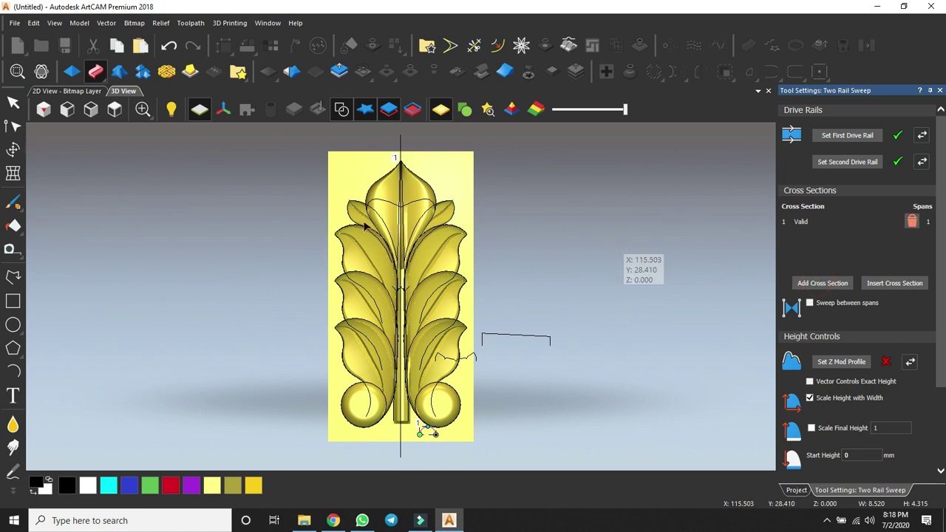
{"action": "scroll", "coordinate": [406, 257], "scroll_direction": "up", "scroll_amount": 1}
Set the stem sweep to Merge High with a Scale Final Height of 5 and a start height of 3 mm
{"action": "scroll", "coordinate": [887, 369], "scroll_direction": "down", "scroll_amount": 3}
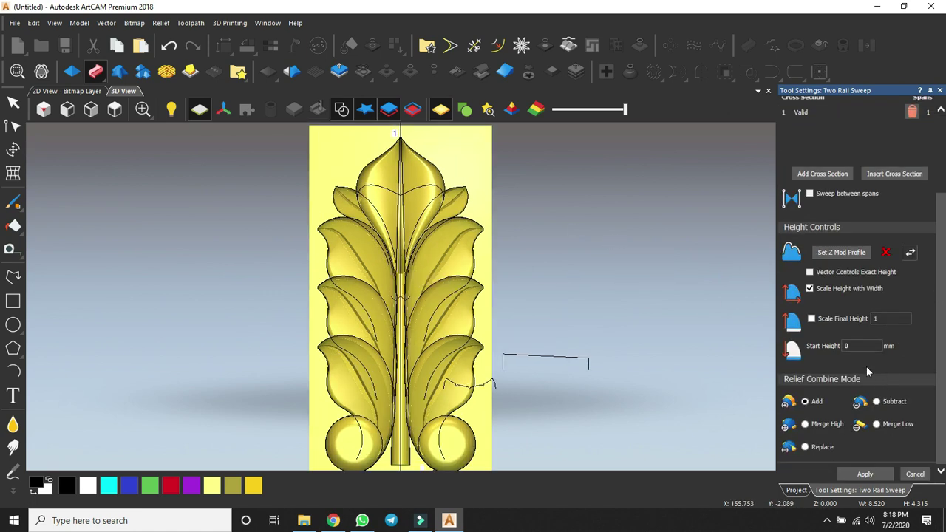
{"action": "left_click", "coordinate": [878, 319]}
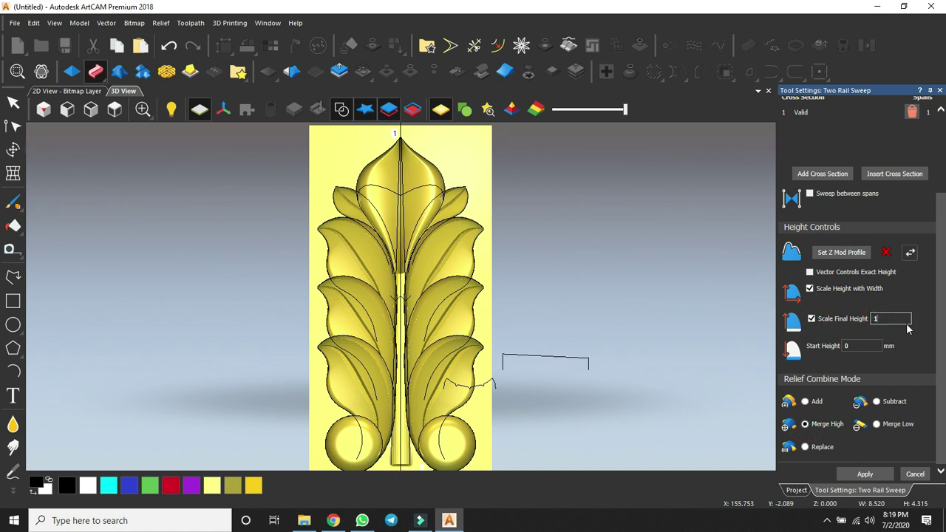
{"action": "left_click", "coordinate": [854, 346]}
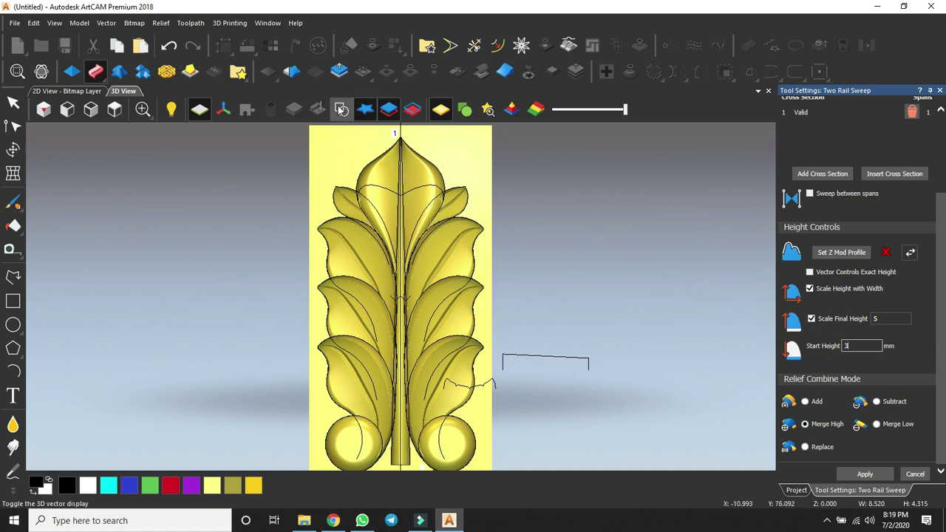
{"action": "scroll", "coordinate": [429, 237], "scroll_direction": "down", "scroll_amount": 2}
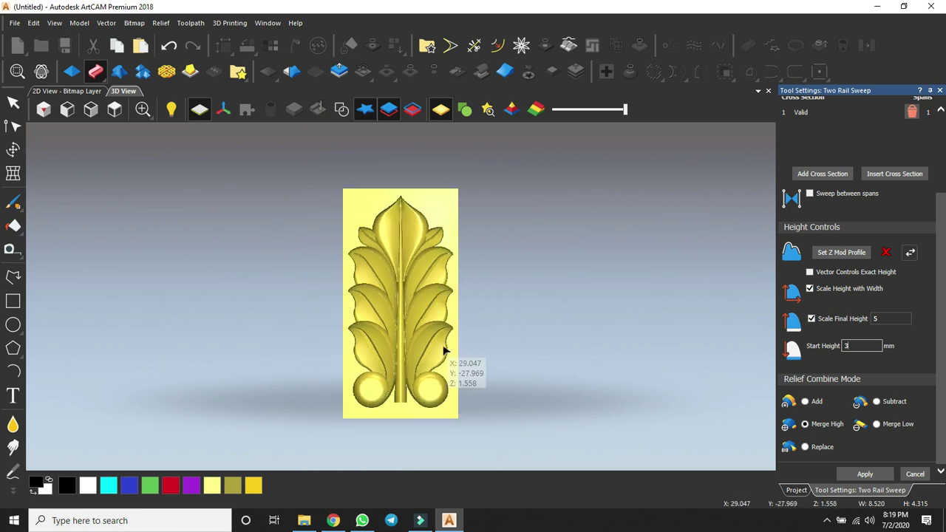
{"action": "scroll", "coordinate": [402, 264], "scroll_direction": "up", "scroll_amount": 5}
{"action": "left_click_drag", "start_coordinate": [451, 284], "coordinate": [410, 302]}
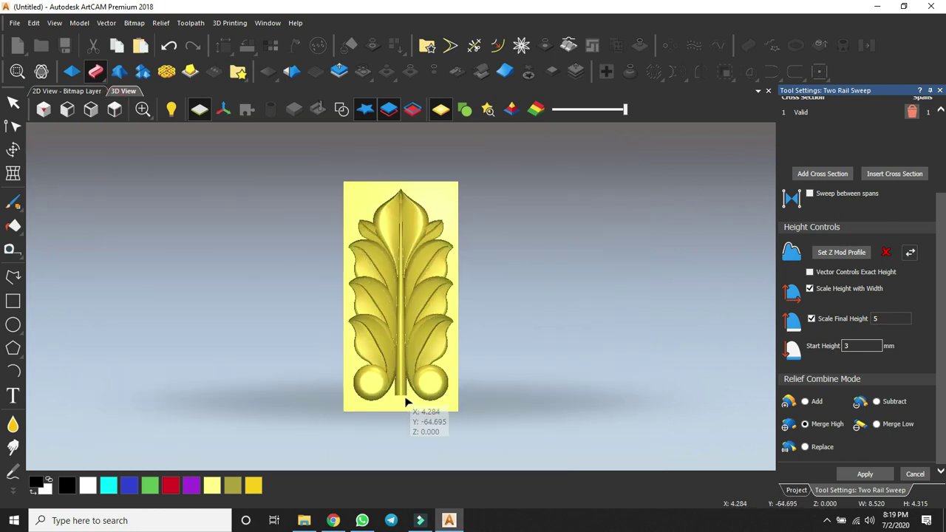
Widen the stem's base by moving the lower end nodes of both rail lines slightly outward
{"action": "scroll", "coordinate": [406, 401], "scroll_direction": "up", "scroll_amount": 5}
{"action": "left_click", "coordinate": [342, 109]}
{"action": "scroll", "coordinate": [418, 397], "scroll_direction": "up", "scroll_amount": 1}
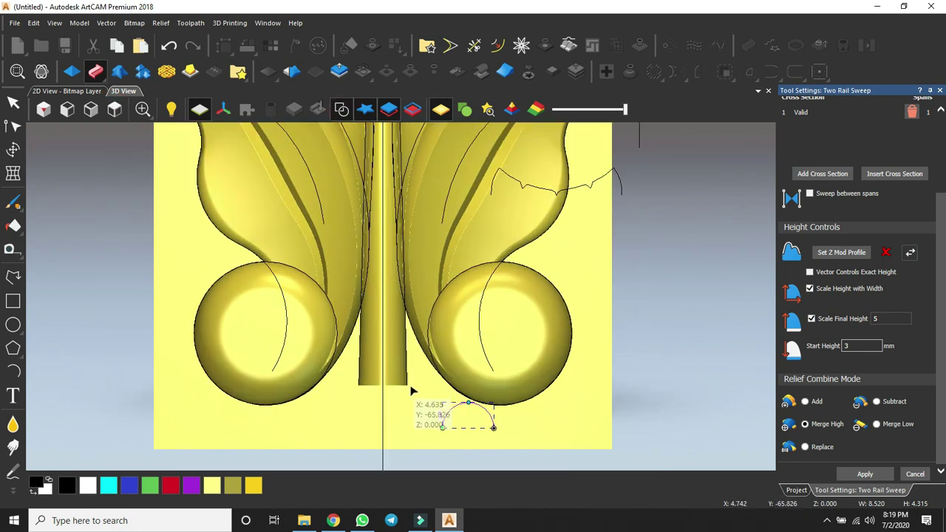
{"action": "left_click", "coordinate": [409, 387]}
{"action": "left_click_drag", "start_coordinate": [411, 386], "coordinate": [416, 388]}
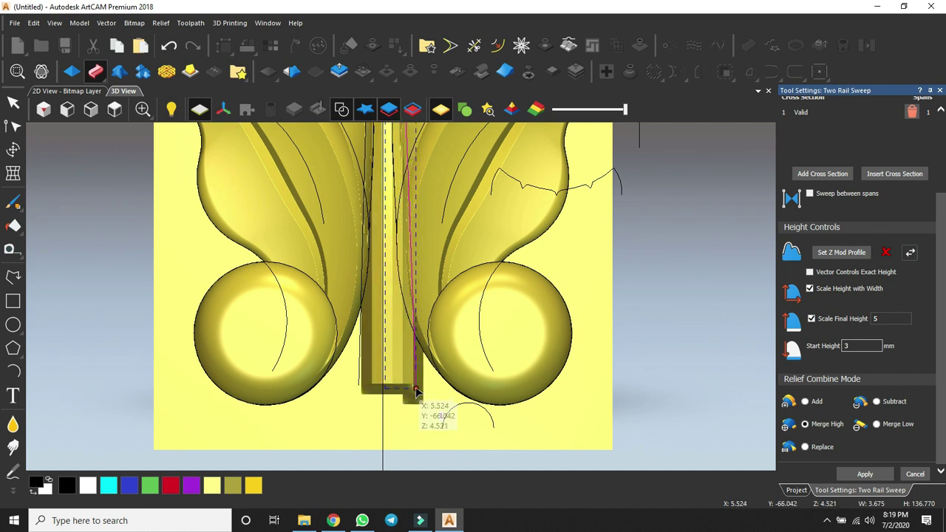
{"action": "left_click", "coordinate": [358, 386]}
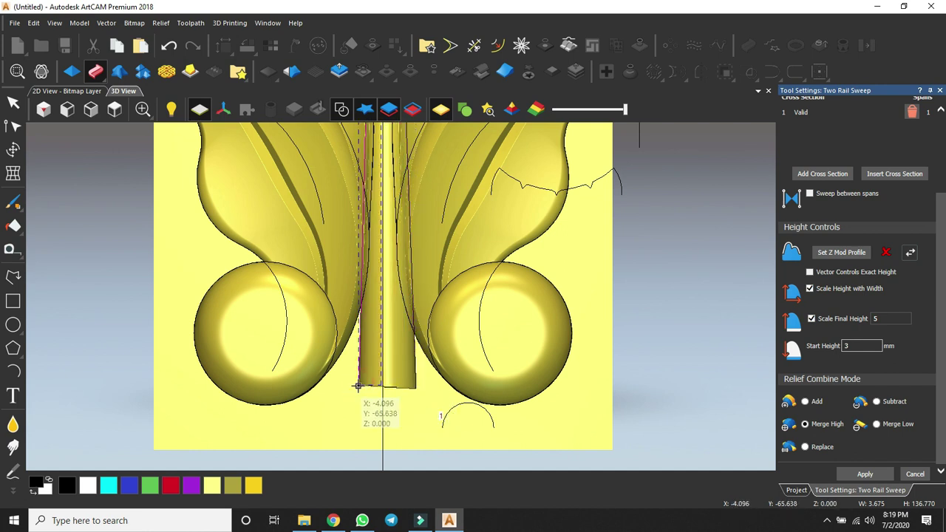
{"action": "left_click_drag", "start_coordinate": [359, 386], "coordinate": [354, 388]}
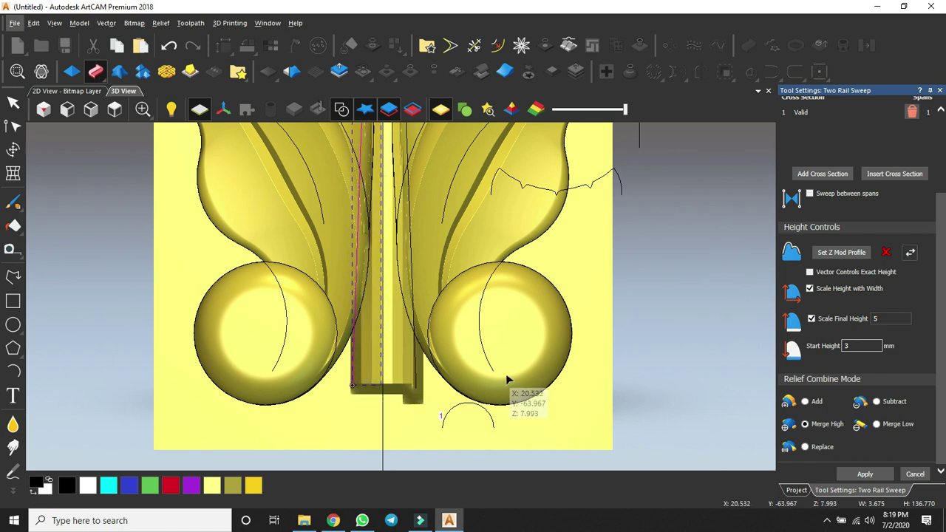
Spread the upper ends of both stem rails apart to either side of the centreline at the bud's tip
{"action": "scroll", "coordinate": [415, 298], "scroll_direction": "down", "scroll_amount": 7}
{"action": "scroll", "coordinate": [408, 173], "scroll_direction": "up", "scroll_amount": 5}
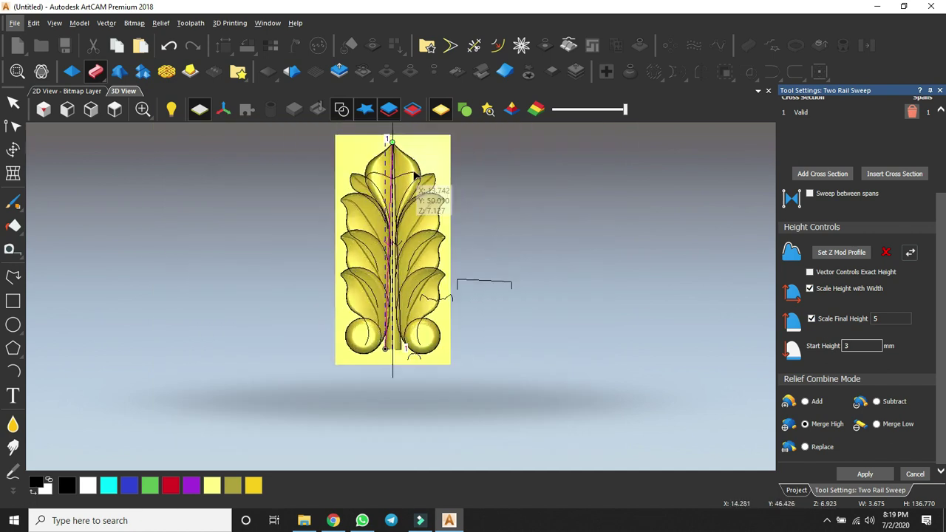
{"action": "scroll", "coordinate": [400, 266], "scroll_direction": "down", "scroll_amount": 2}
{"action": "scroll", "coordinate": [378, 161], "scroll_direction": "up", "scroll_amount": 1}
{"action": "scroll", "coordinate": [380, 177], "scroll_direction": "up", "scroll_amount": 2}
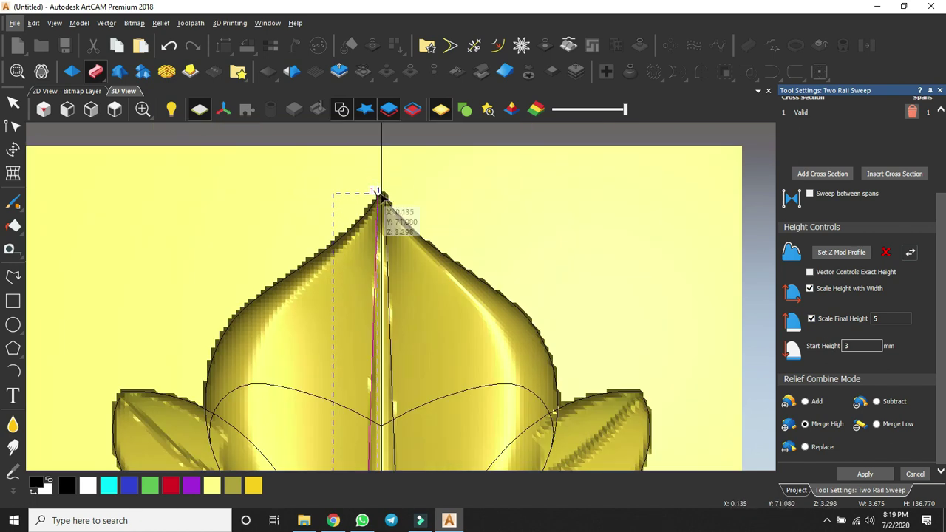
{"action": "scroll", "coordinate": [378, 190], "scroll_direction": "up", "scroll_amount": 2}
{"action": "left_click_drag", "start_coordinate": [370, 191], "coordinate": [404, 190]}
{"action": "left_click", "coordinate": [387, 196]}
{"action": "key", "text": "alt"}
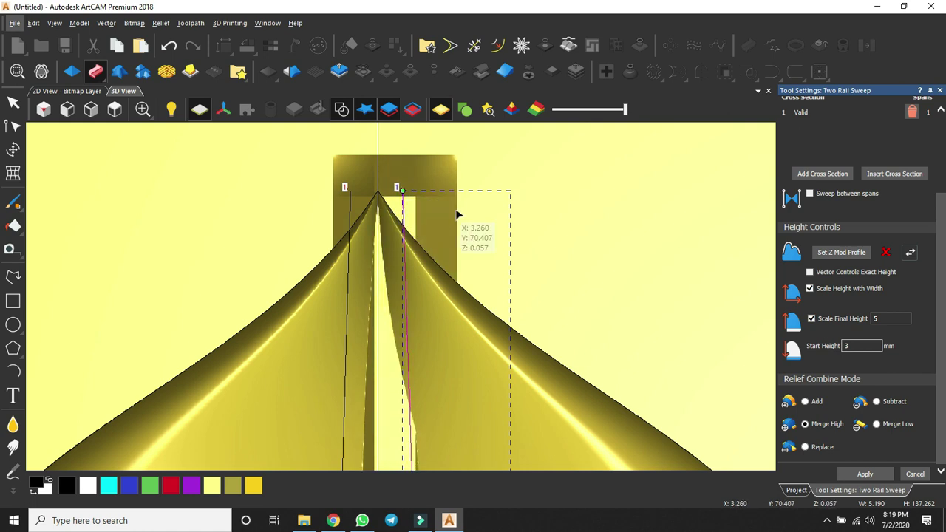
Try the stem sweep without Scale Height with Width and inspect its rounded end from several angles
{"action": "scroll", "coordinate": [406, 234], "scroll_direction": "down", "scroll_amount": 5}
{"action": "left_click_drag", "start_coordinate": [409, 399], "coordinate": [414, 369]}
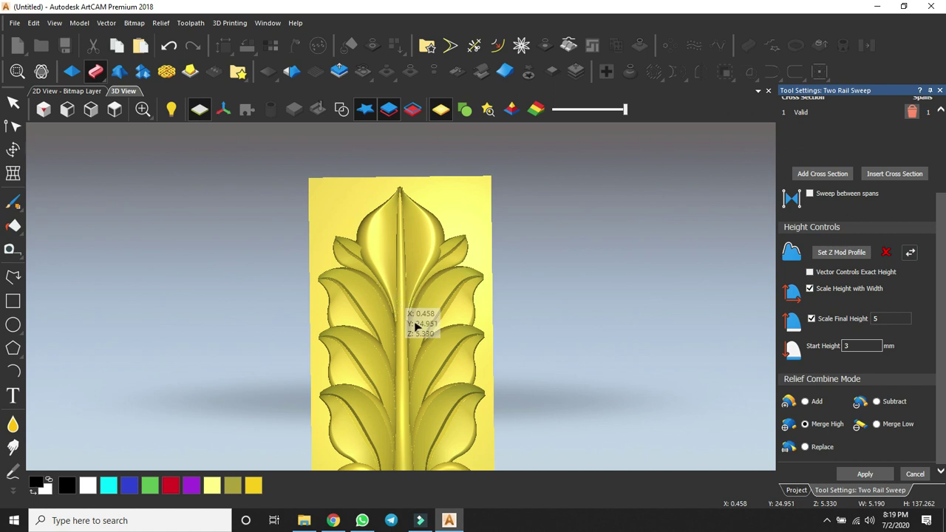
{"action": "scroll", "coordinate": [418, 355], "scroll_direction": "down", "scroll_amount": 4}
{"action": "scroll", "coordinate": [407, 377], "scroll_direction": "up", "scroll_amount": 5}
{"action": "left_click_drag", "start_coordinate": [407, 376], "coordinate": [367, 195]}
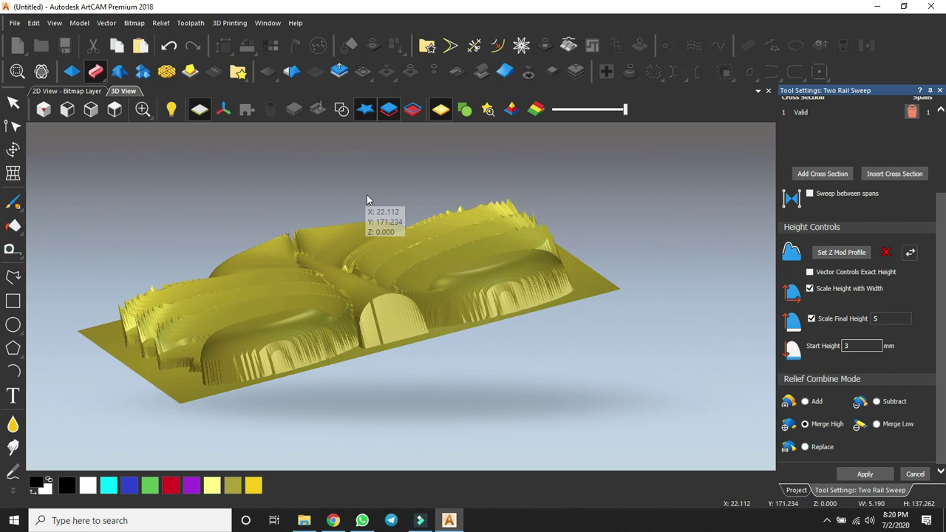
{"action": "left_click", "coordinate": [810, 289]}
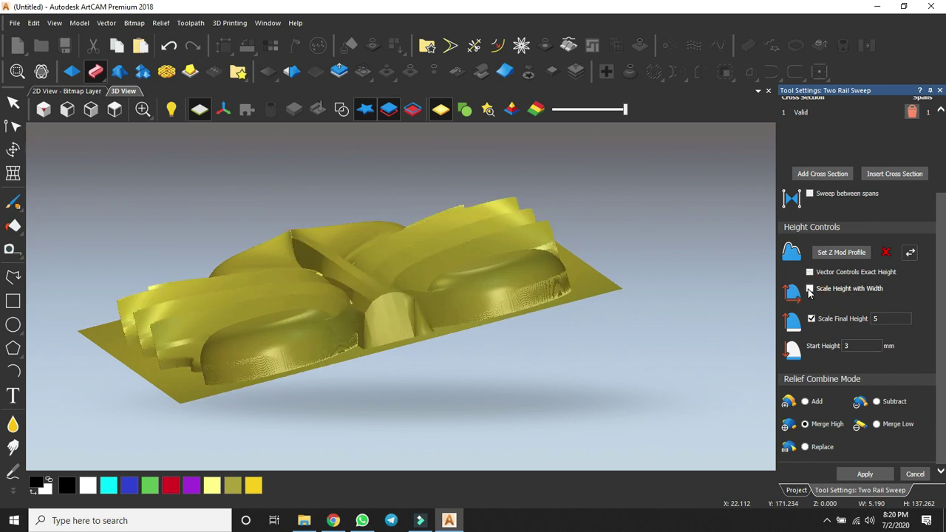
{"action": "scroll", "coordinate": [376, 284], "scroll_direction": "up", "scroll_amount": 2}
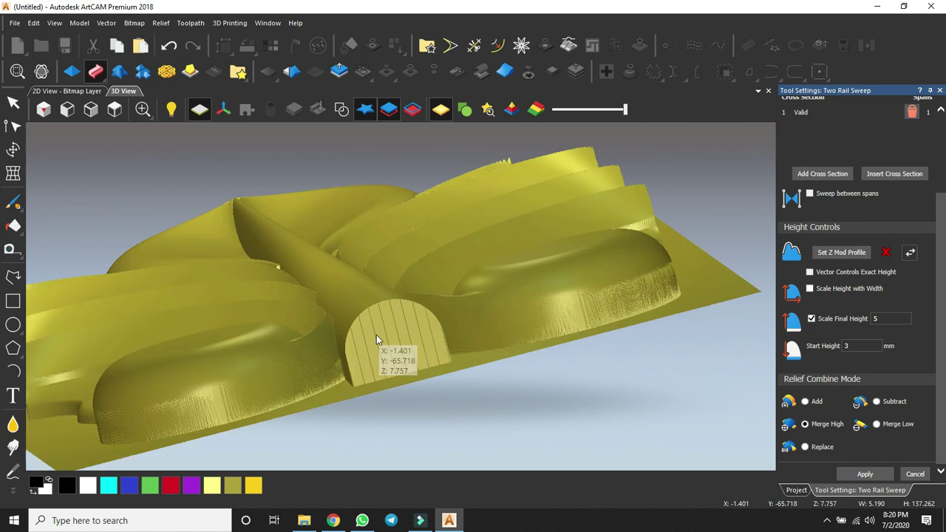
{"action": "left_click_drag", "start_coordinate": [376, 335], "coordinate": [392, 356]}
{"action": "scroll", "coordinate": [397, 345], "scroll_direction": "down", "scroll_amount": 1}
{"action": "left_click_drag", "start_coordinate": [381, 257], "coordinate": [676, 264]}
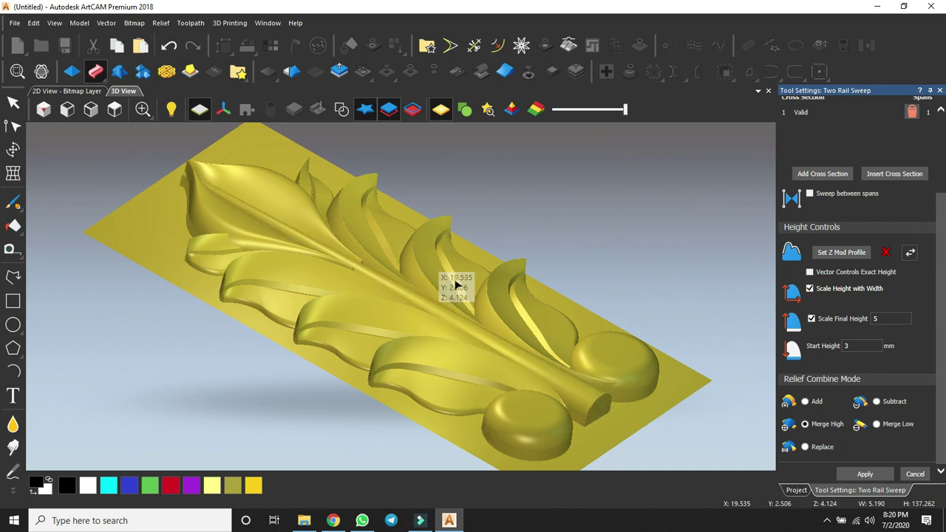
Set the stem sweep's final height to 4 and start height to 4 mm, then apply it and close the tool
{"action": "scroll", "coordinate": [285, 274], "scroll_direction": "up", "scroll_amount": 3}
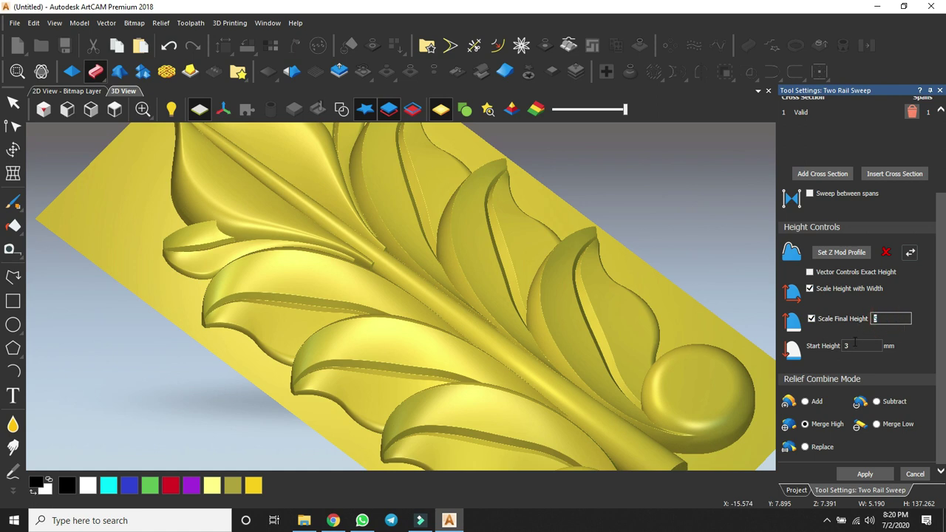
{"action": "type", "text": "4"}
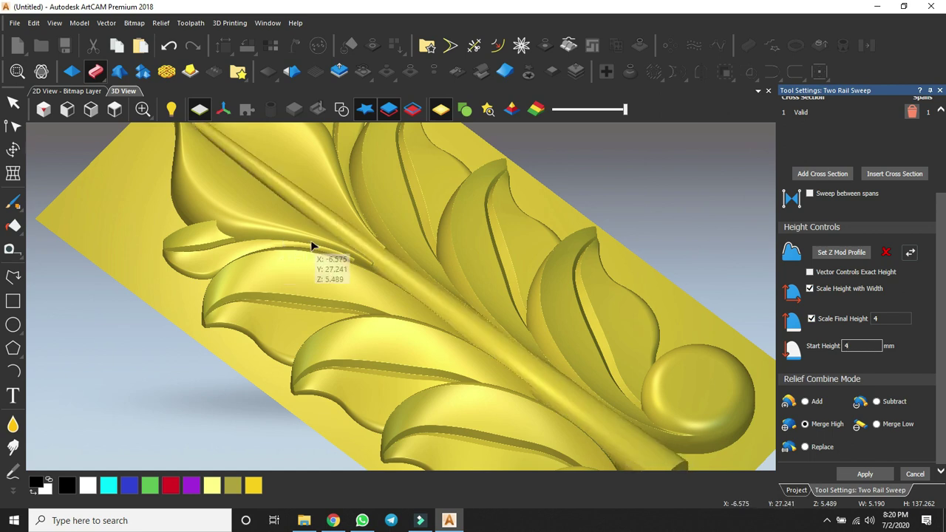
{"action": "scroll", "coordinate": [328, 249], "scroll_direction": "down", "scroll_amount": 2}
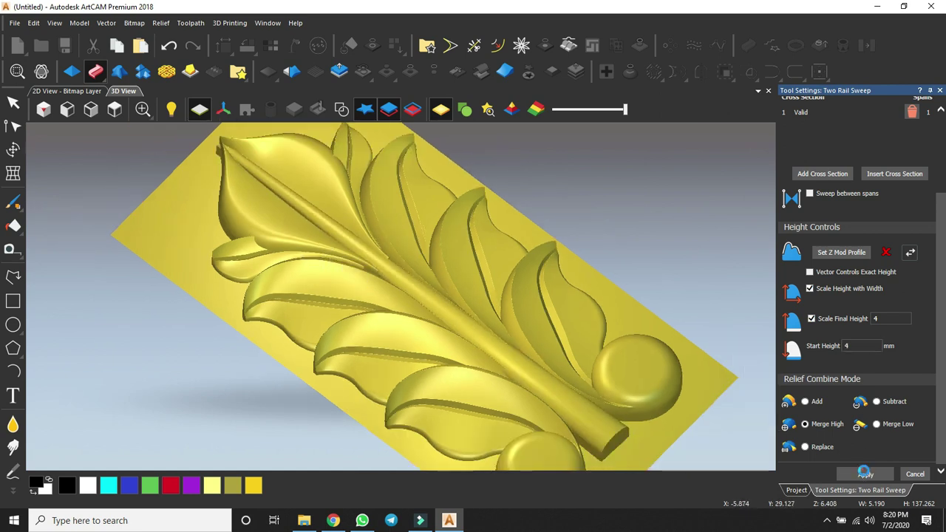
{"action": "left_click", "coordinate": [918, 475]}
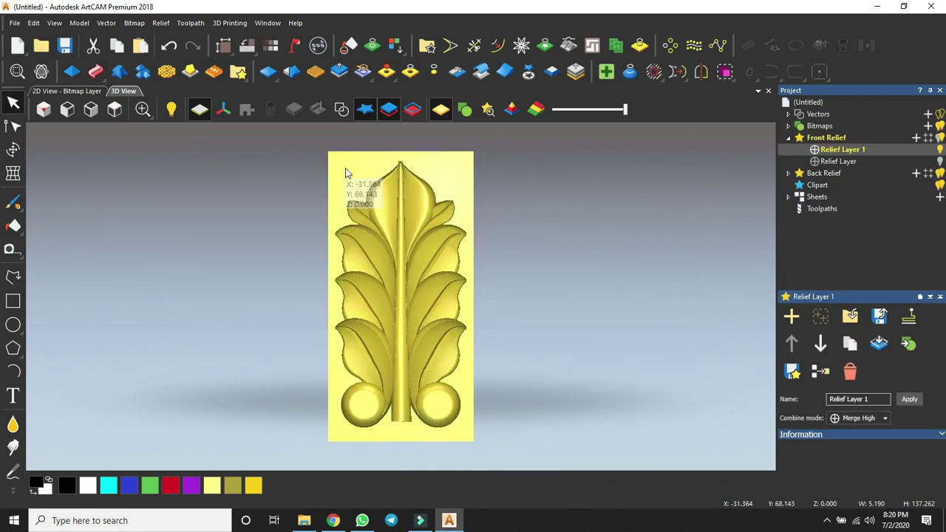
Draw a three-point arc of about 19.3 mm radius along the bud's left edge, ending at its tip
{"action": "scroll", "coordinate": [400, 161], "scroll_direction": "up", "scroll_amount": 5}
{"action": "left_click", "coordinate": [341, 109]}
{"action": "scroll", "coordinate": [405, 161], "scroll_direction": "up", "scroll_amount": 4}
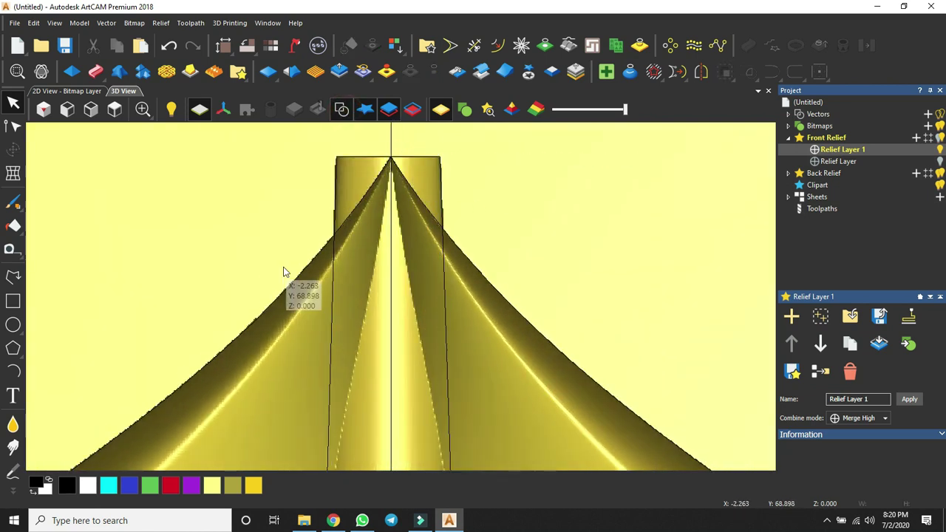
{"action": "left_click", "coordinate": [12, 371]}
{"action": "left_click", "coordinate": [241, 334]}
{"action": "left_click", "coordinate": [391, 158]}
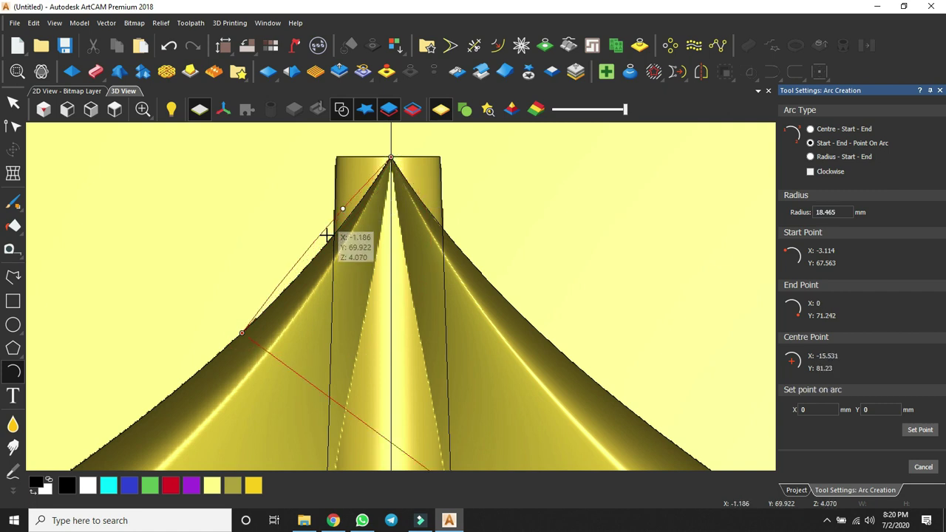
{"action": "left_click", "coordinate": [328, 247]}
Mirror a copy of the arc onto the bud's right edge
{"action": "left_click", "coordinate": [701, 72]}
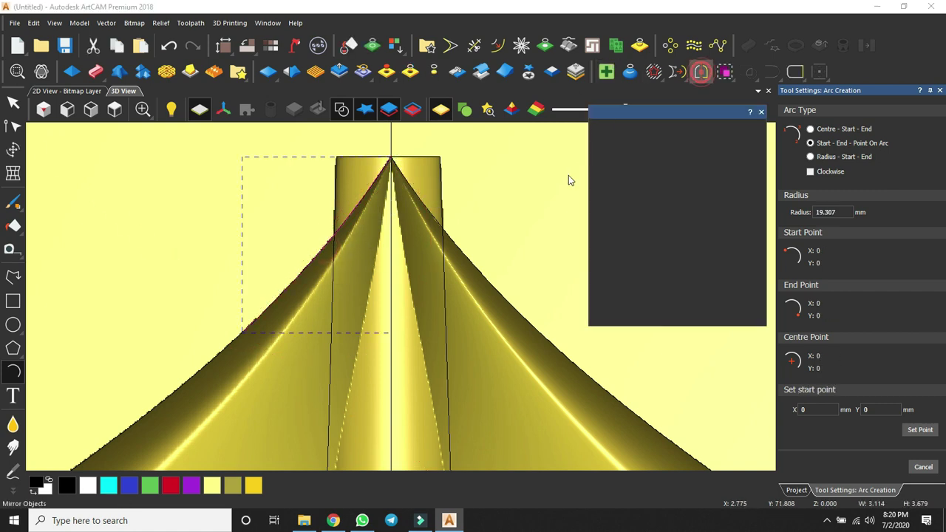
{"action": "left_click", "coordinate": [711, 247]}
{"action": "left_click", "coordinate": [761, 112]}
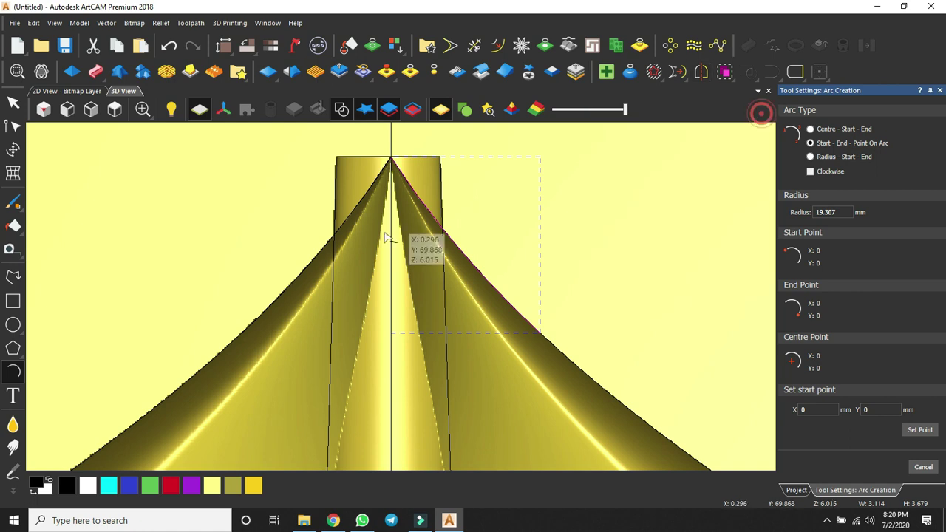
Join the two mirrored arcs along the bud's edges into a single vector at the bud's tip
{"action": "left_click", "coordinate": [14, 102]}
{"action": "left_click", "coordinate": [287, 289], "text": "shift"}
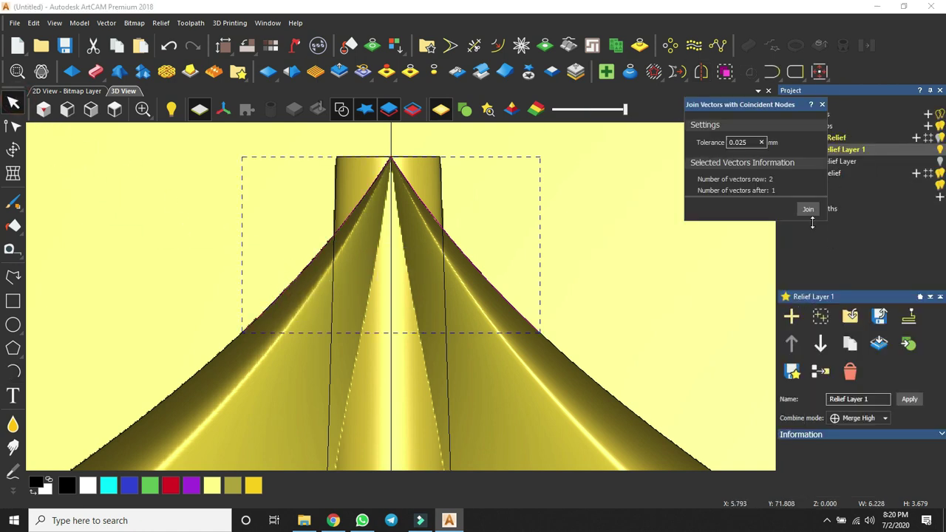
{"action": "left_click", "coordinate": [823, 105]}
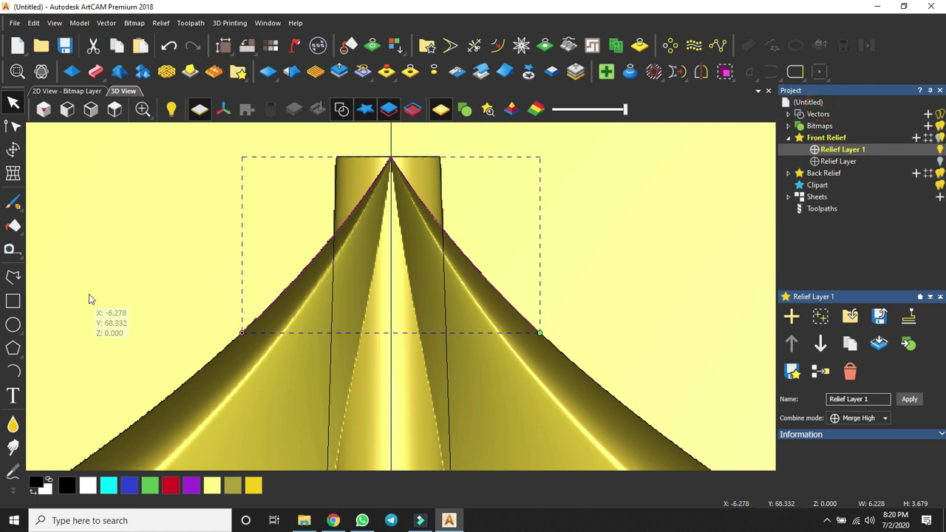
Draw a polyline about 9.2 mm wide around the stem overhang beyond the bud's tip, connecting the joined arcs' two open ends
{"action": "left_click", "coordinate": [14, 277]}
{"action": "left_click", "coordinate": [242, 334]}
{"action": "scroll", "coordinate": [206, 281], "scroll_direction": "down", "scroll_amount": 1}
{"action": "left_click", "coordinate": [229, 210]}
{"action": "left_click", "coordinate": [374, 146]}
{"action": "left_click", "coordinate": [538, 161]}
{"action": "left_click", "coordinate": [577, 198]}
{"action": "left_click", "coordinate": [579, 303]}
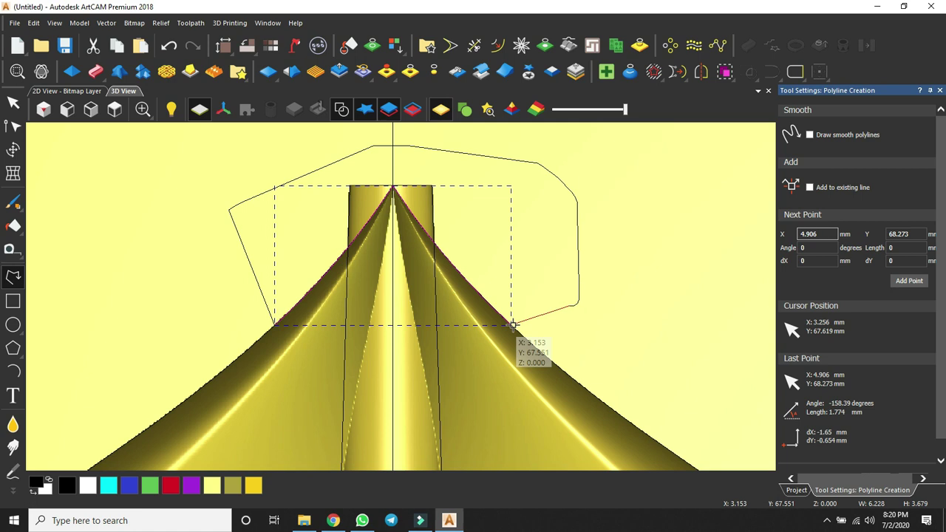
{"action": "key", "text": "Escape"}
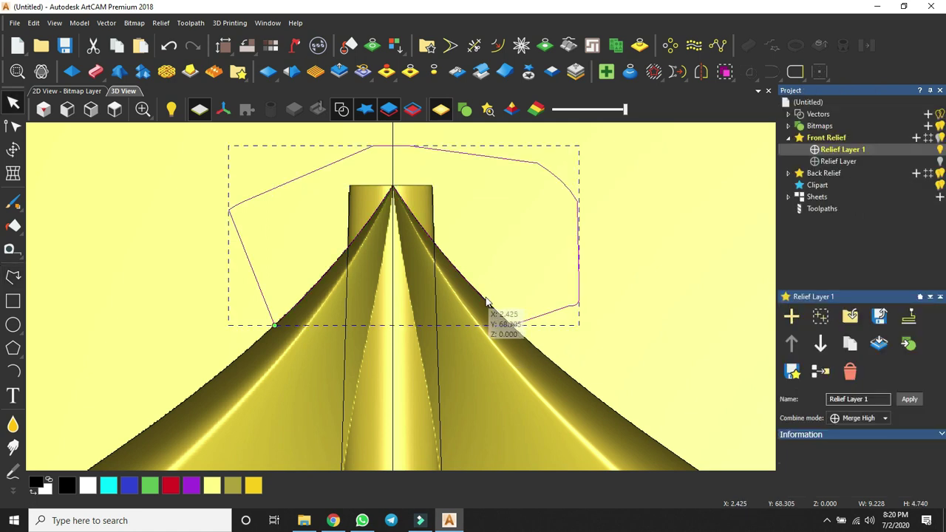
Join the polyline with the bud arcs into a closed vector and clear the overhanging stem relief inside it
{"action": "key", "text": "j"}
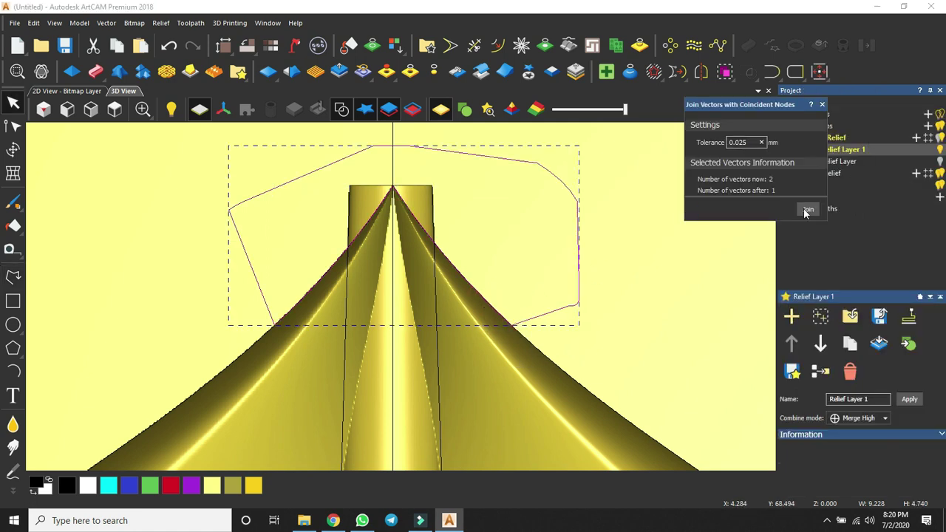
{"action": "left_click", "coordinate": [822, 104]}
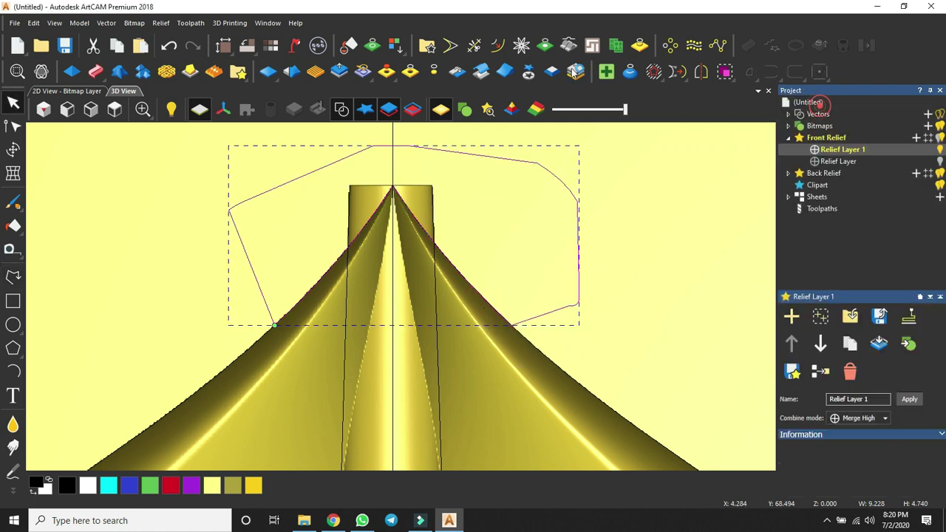
{"action": "left_click", "coordinate": [499, 195]}
{"action": "left_click_drag", "start_coordinate": [574, 149], "coordinate": [516, 207]}
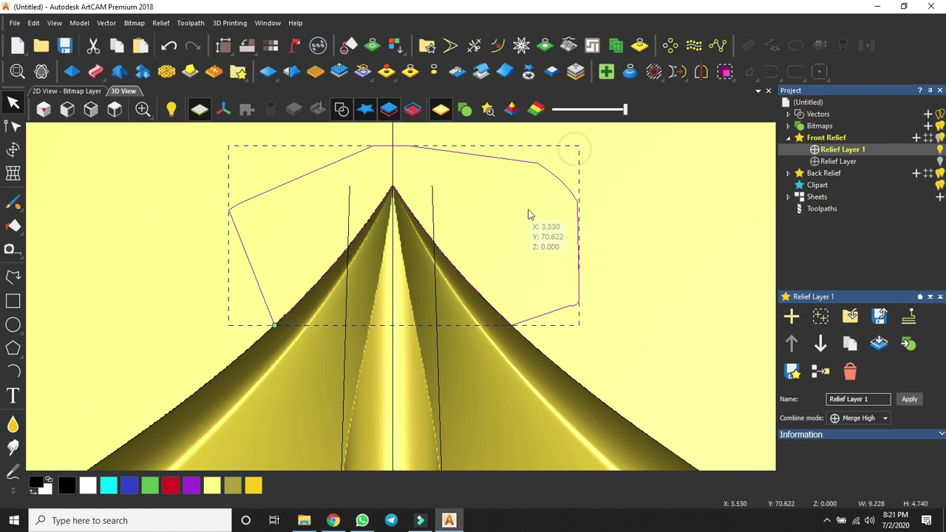
{"action": "left_click", "coordinate": [527, 210]}
Draw a three-point arc about 10.3 mm wide and 4.1 mm deep across the stem's lower end, between the two circles
{"action": "scroll", "coordinate": [473, 274], "scroll_direction": "down", "scroll_amount": 10}
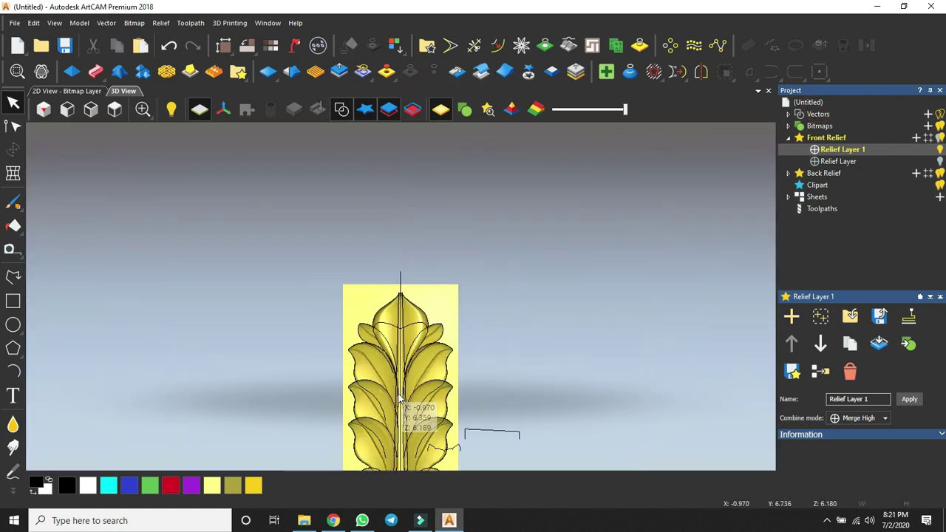
{"action": "scroll", "coordinate": [399, 348], "scroll_direction": "up", "scroll_amount": 10}
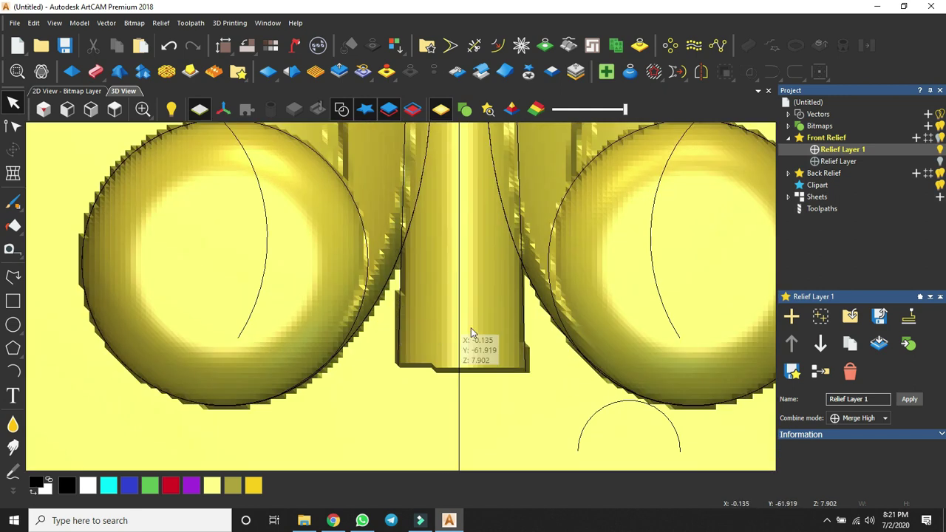
{"action": "left_click", "coordinate": [12, 370]}
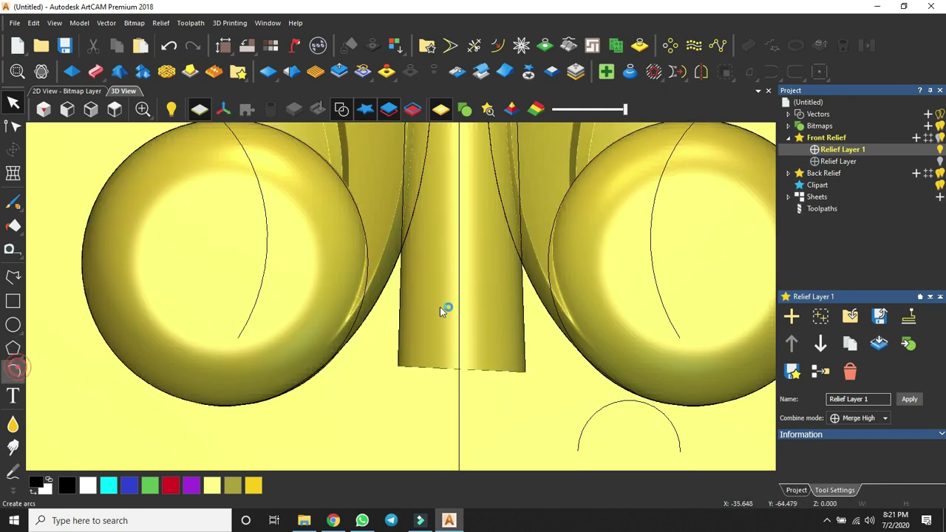
{"action": "left_click", "coordinate": [400, 305]}
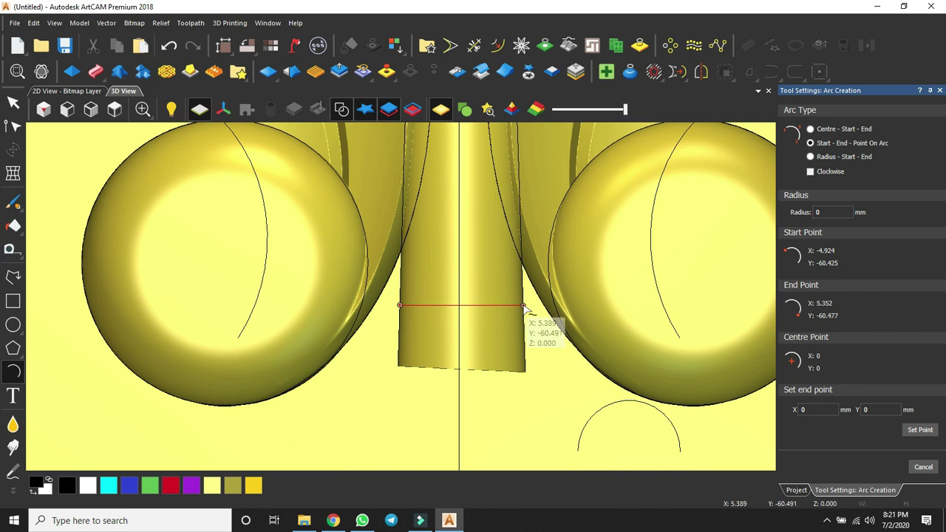
{"action": "left_click", "coordinate": [458, 353]}
Draw a polyline about 16.9 mm wide around the stem's square lower end, connecting the arc's two endpoints
{"action": "left_click", "coordinate": [13, 276]}
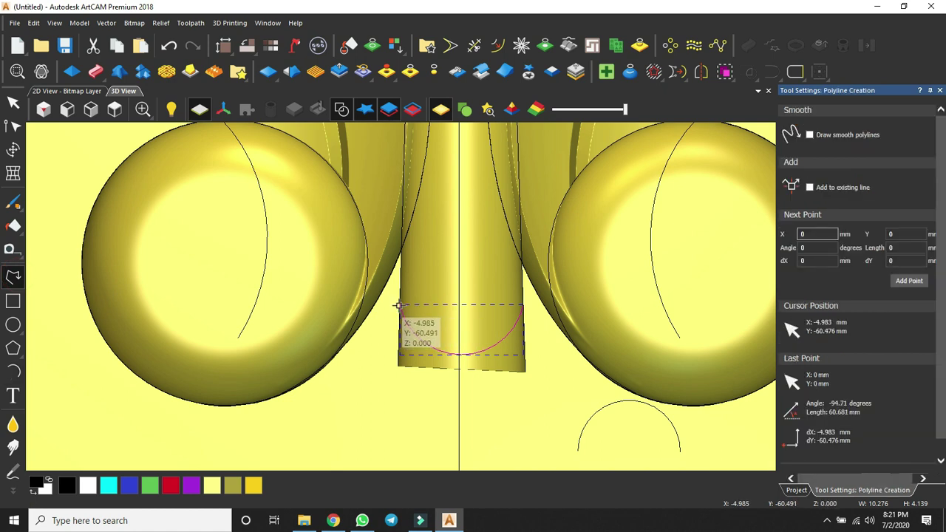
{"action": "left_click", "coordinate": [399, 306]}
{"action": "left_click", "coordinate": [363, 362]}
{"action": "left_click", "coordinate": [361, 415]}
{"action": "left_click", "coordinate": [494, 445]}
{"action": "left_click", "coordinate": [551, 401]}
{"action": "left_click", "coordinate": [563, 387]}
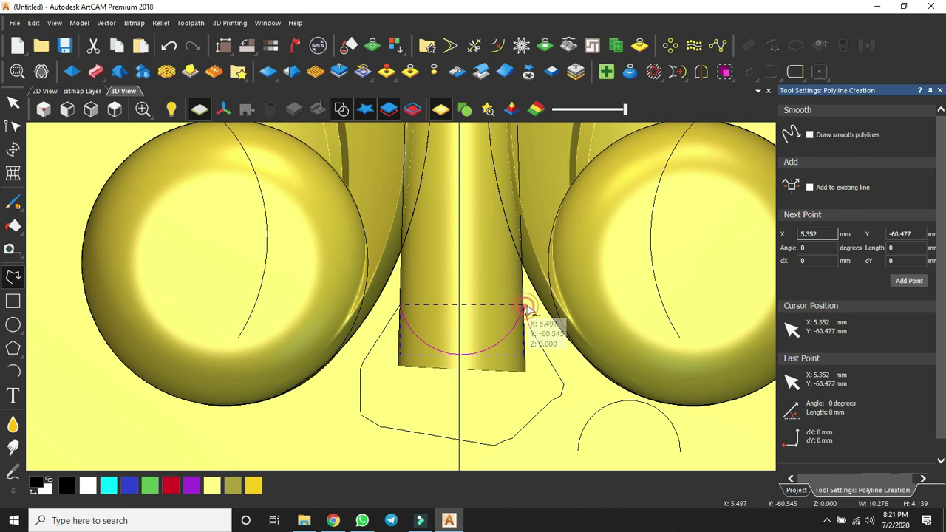
{"action": "left_click", "coordinate": [524, 306]}
{"action": "key", "text": "Escape"}
Join the arc and polyline into a closed vector, clear the stem relief inside it and delete the vector
{"action": "left_click", "coordinate": [491, 346], "text": "shift"}
{"action": "key", "text": "j"}
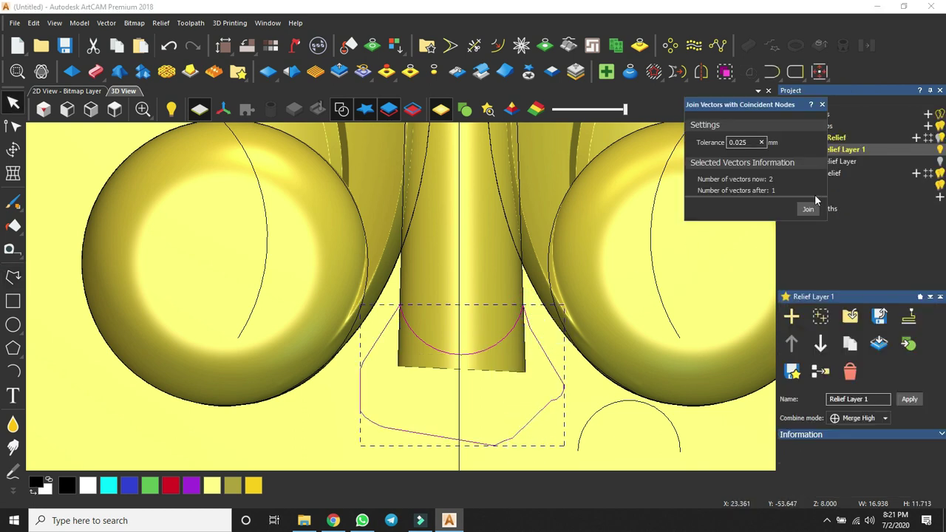
{"action": "left_click", "coordinate": [822, 105]}
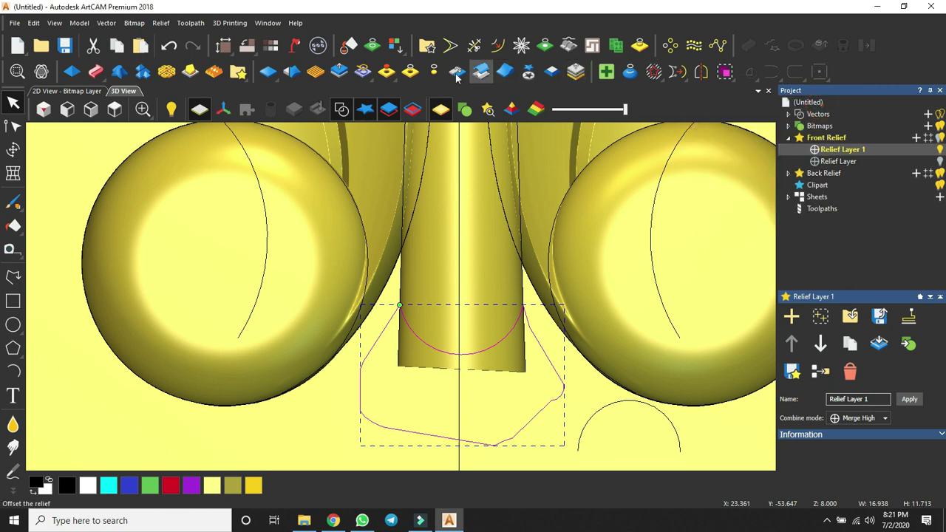
{"action": "left_click", "coordinate": [575, 391]}
{"action": "left_click_drag", "start_coordinate": [572, 378], "coordinate": [553, 393]}
{"action": "key", "text": "Delete"}
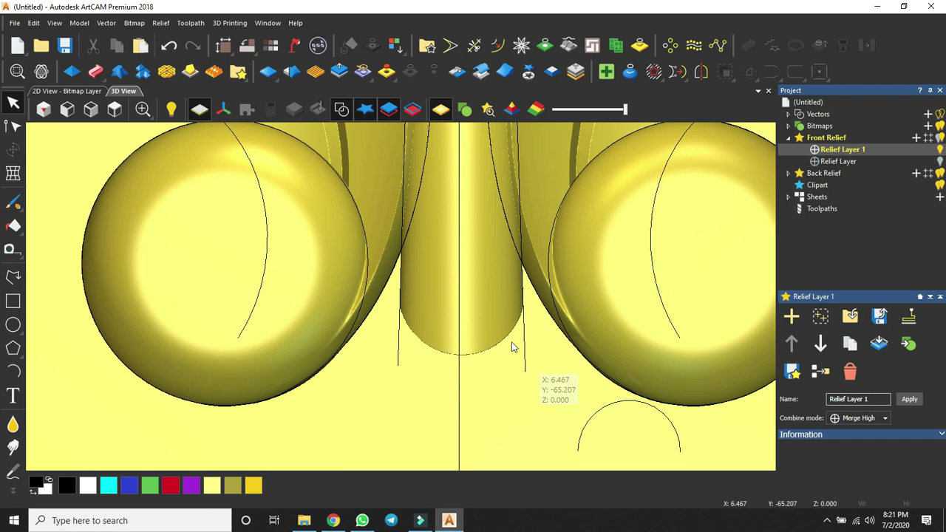
Hide the vectors in the 3D view and examine the stem's rounded lower end between the circles
{"action": "scroll", "coordinate": [401, 295], "scroll_direction": "down", "scroll_amount": 2}
{"action": "left_click", "coordinate": [341, 108]}
{"action": "scroll", "coordinate": [457, 277], "scroll_direction": "down", "scroll_amount": 8}
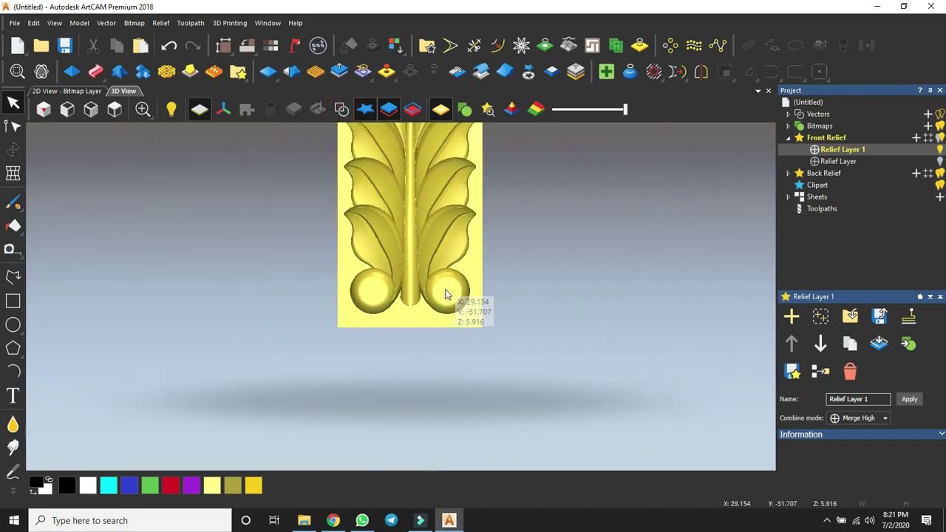
{"action": "scroll", "coordinate": [439, 343], "scroll_direction": "up", "scroll_amount": 3}
{"action": "scroll", "coordinate": [439, 342], "scroll_direction": "up", "scroll_amount": 5}
{"action": "mouse_move", "coordinate": [476, 338]}
{"action": "left_mouse_down"}
{"action": "mouse_move", "coordinate": [573, 162]}
{"action": "mouse_move", "coordinate": [507, 321]}
{"action": "mouse_move", "coordinate": [684, 234]}
{"action": "mouse_move", "coordinate": [517, 310]}
{"action": "left_mouse_up"}
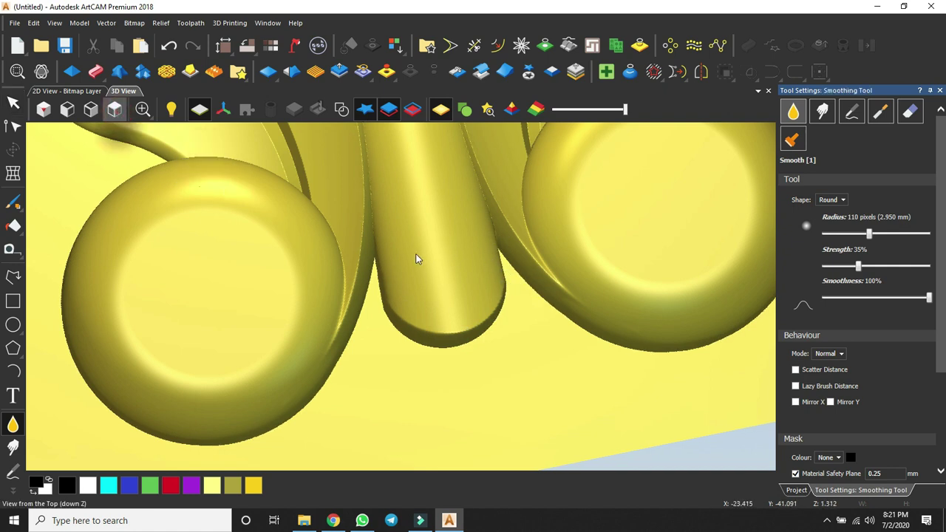
{"action": "scroll", "coordinate": [394, 276], "scroll_direction": "up", "scroll_amount": 3}
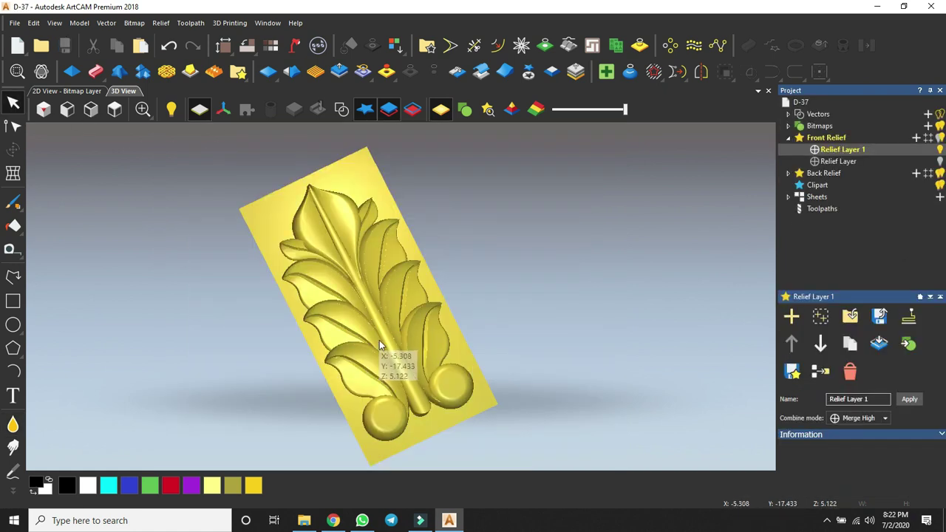
Hide the flat base plane and examine the finished leaf ornament from several angles
{"action": "left_click_drag", "start_coordinate": [379, 340], "coordinate": [256, 142]}
{"action": "mouse_move", "coordinate": [385, 277]}
{"action": "left_mouse_down"}
{"action": "mouse_move", "coordinate": [383, 329]}
{"action": "mouse_move", "coordinate": [379, 319]}
{"action": "mouse_move", "coordinate": [629, 416]}
{"action": "mouse_move", "coordinate": [385, 278]}
{"action": "left_mouse_up"}
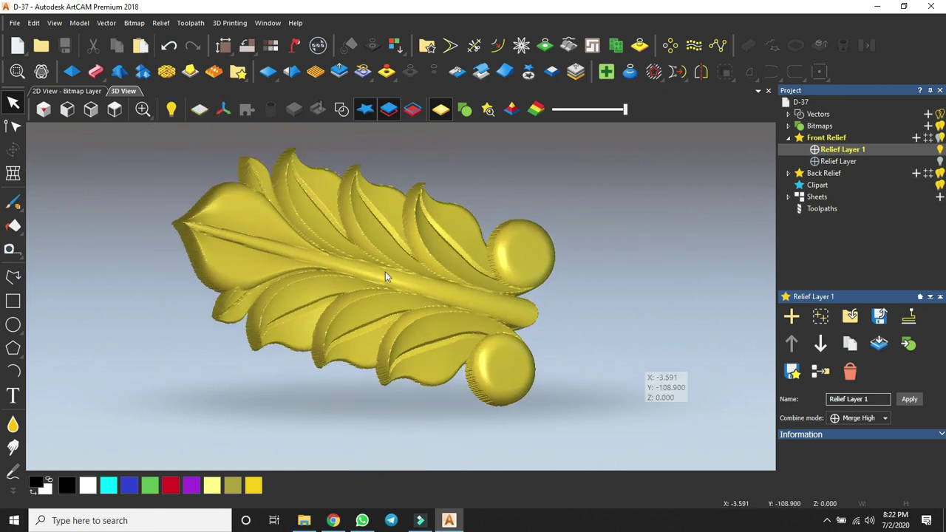
{"action": "left_click_drag", "start_coordinate": [292, 289], "coordinate": [342, 372]}
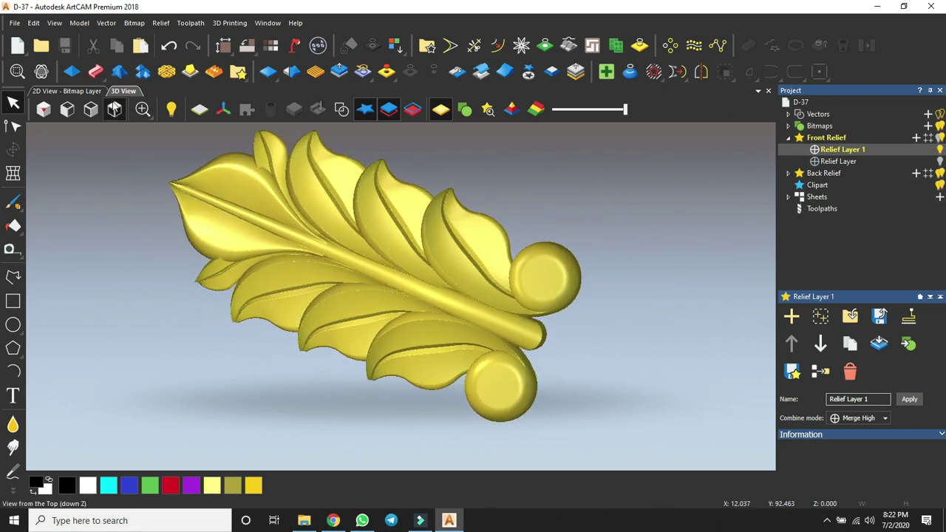